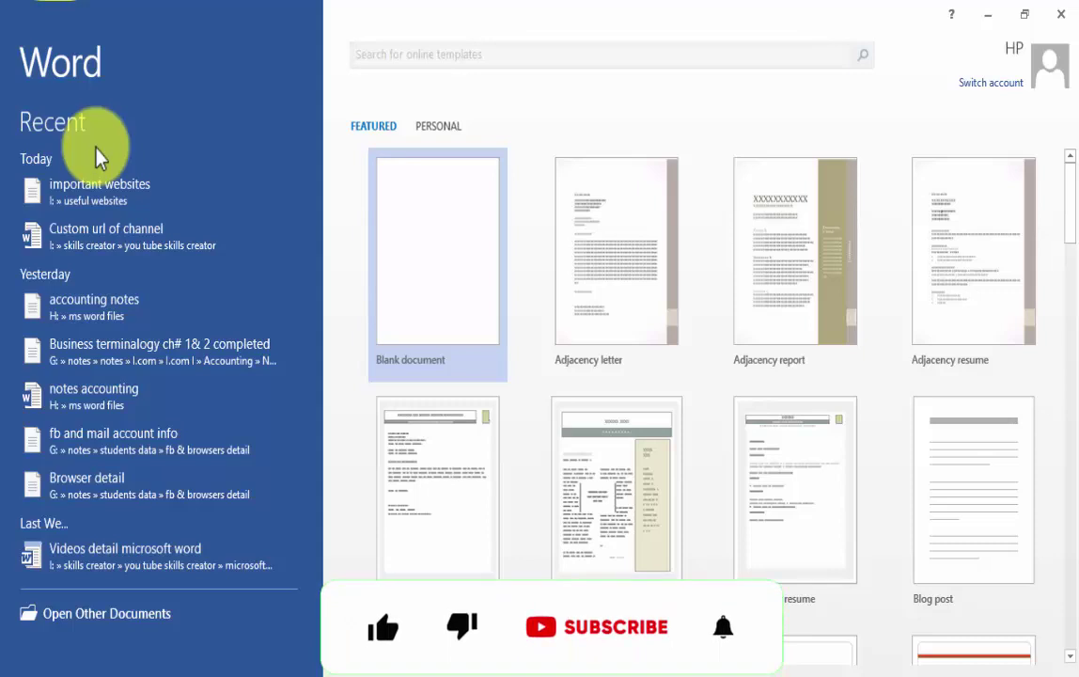
# - Open the recent accounting notes document, then close Word to return to the desktop
pyautogui.click(86, 316)
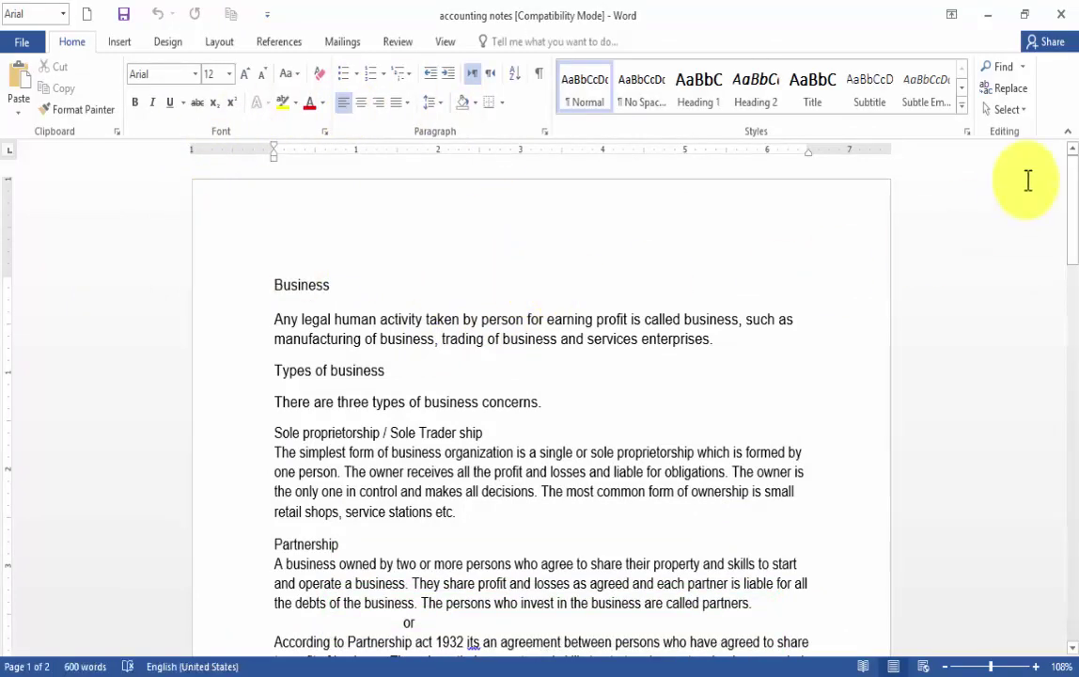
pyautogui.click(1062, 14)
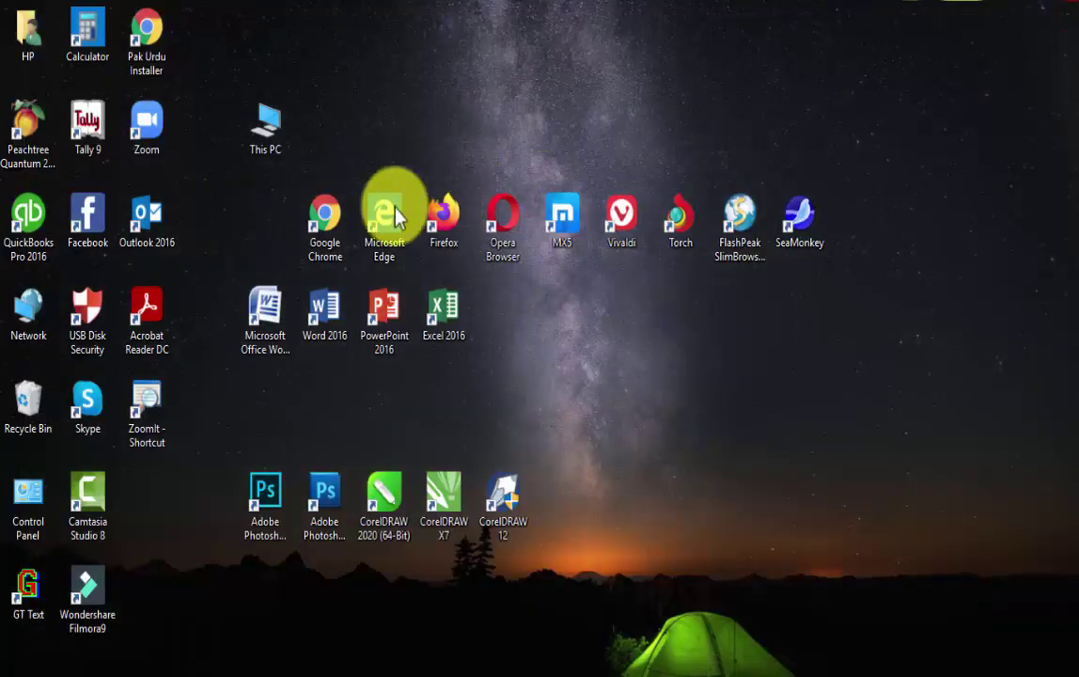
# - Launch Word 2016 from its desktop shortcut
pyautogui.doubleClick(328, 310)
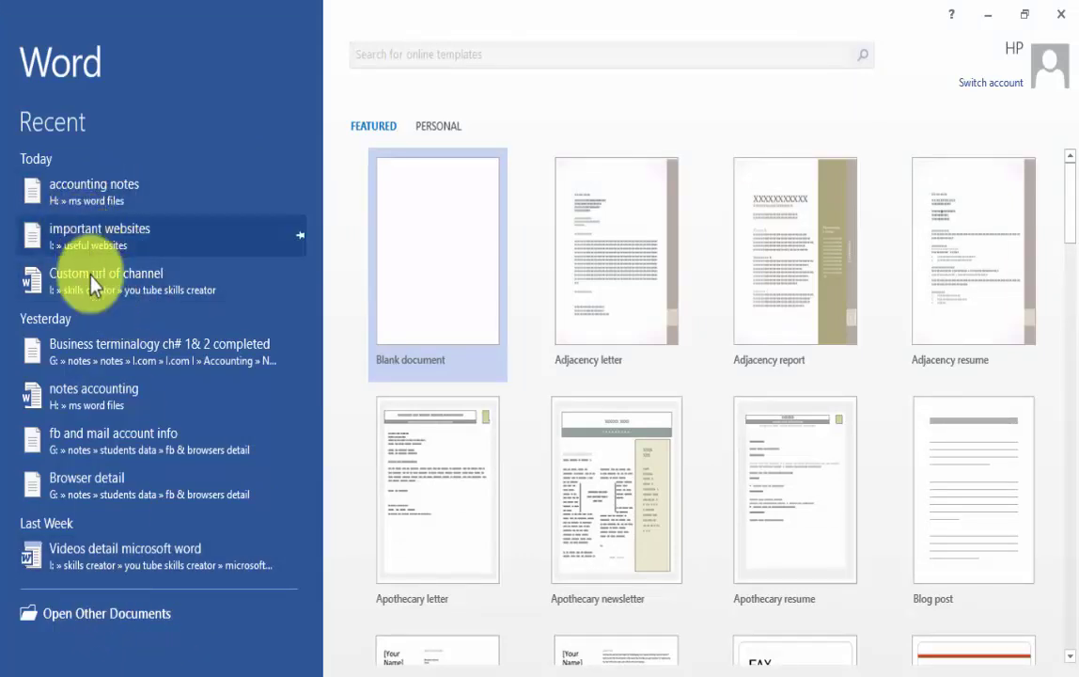
# - Browse This PC > training drive & misc. (H:) > ms word files and open accounting notes
pyautogui.click(105, 616)
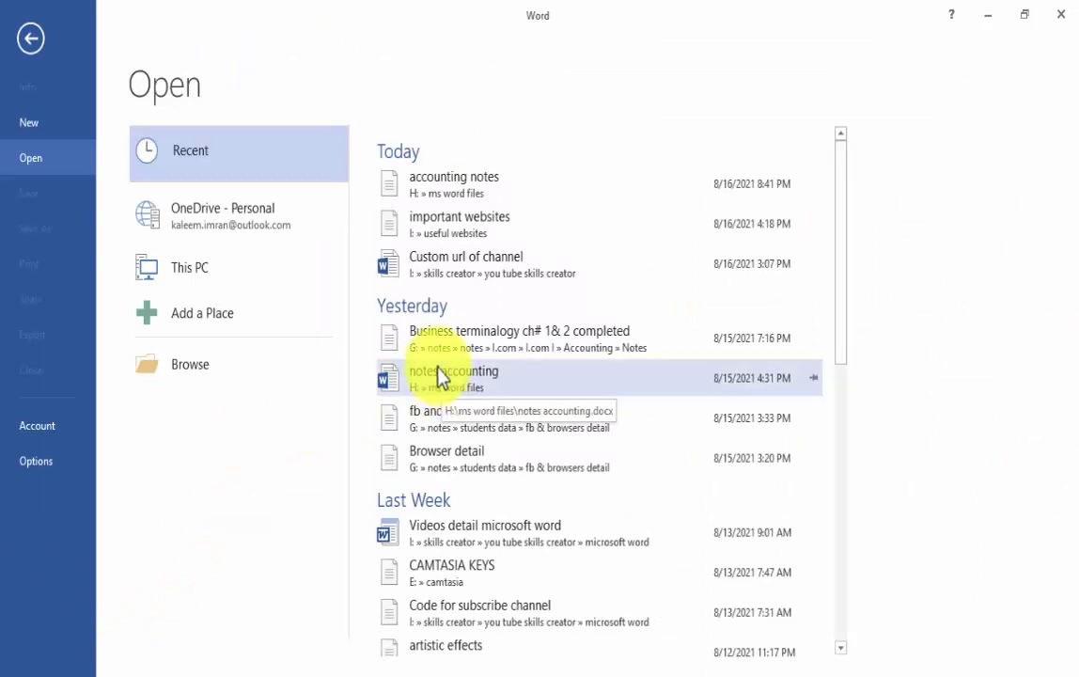
pyautogui.click(193, 368)
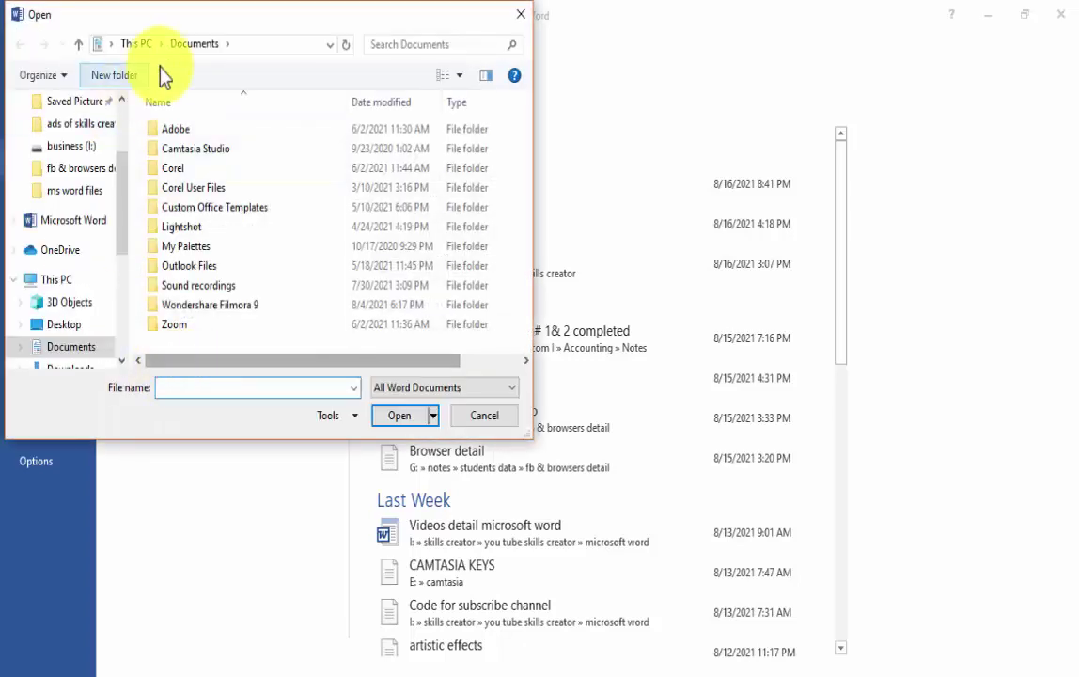
pyautogui.click(133, 43)
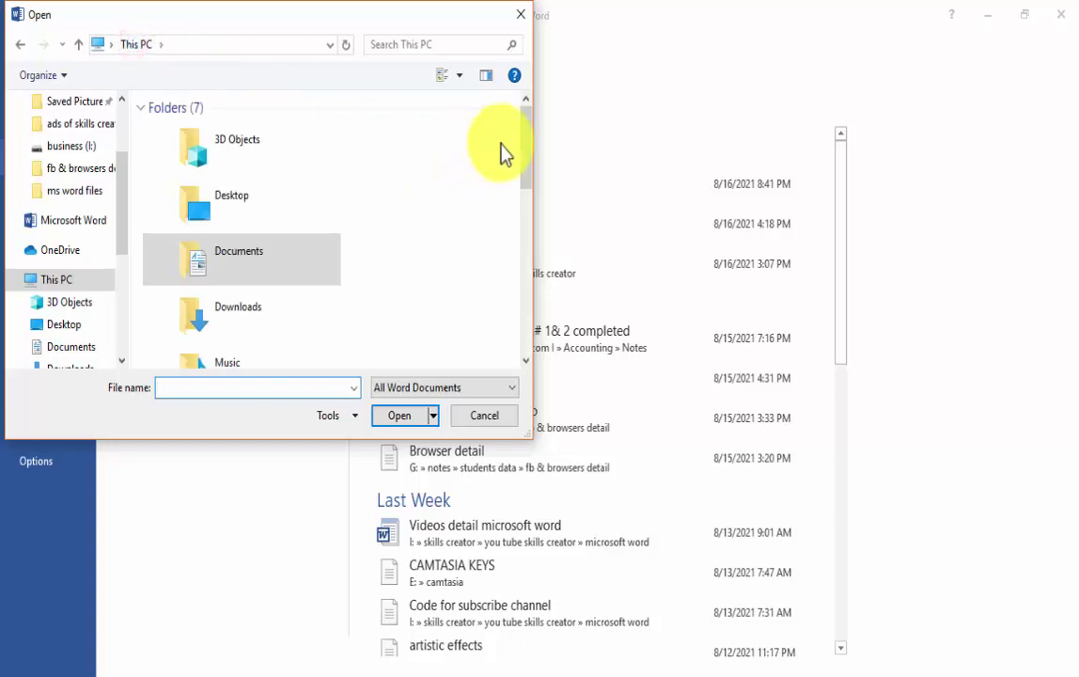
pyautogui.moveTo(523, 138); pyautogui.dragTo(526, 317)
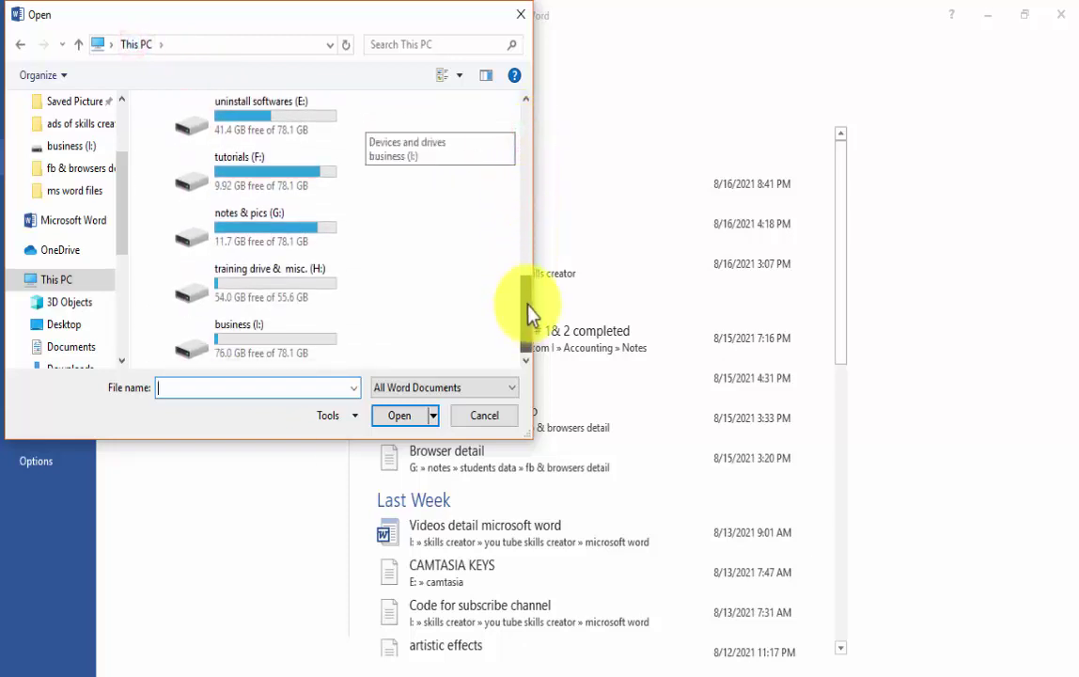
pyautogui.moveTo(527, 320); pyautogui.dragTo(529, 294)
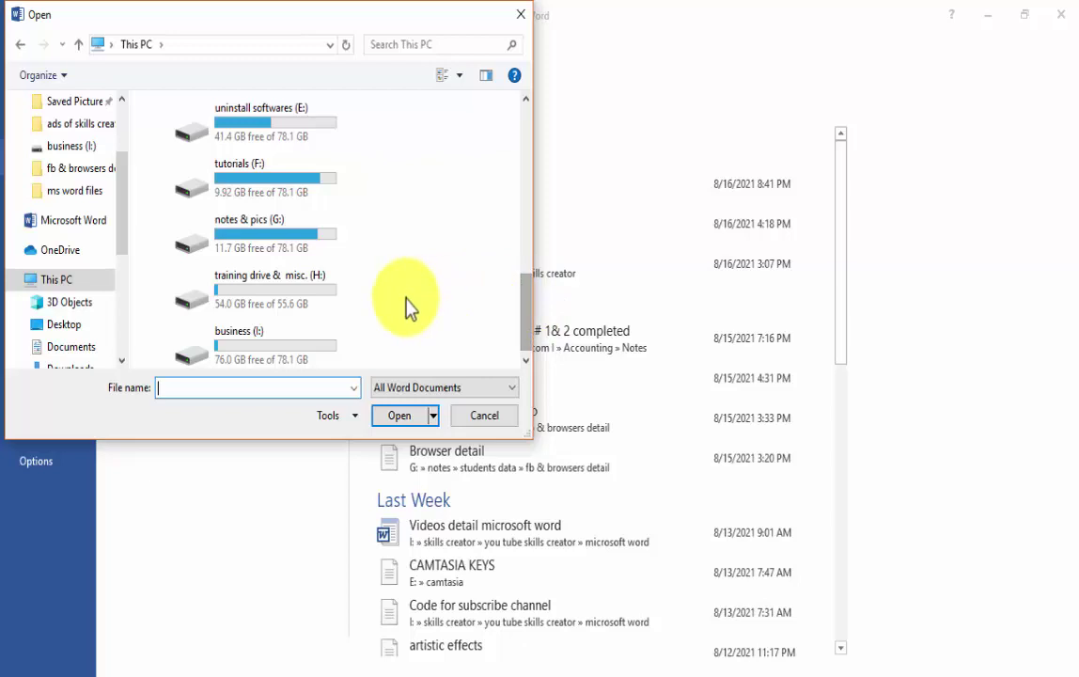
pyautogui.doubleClick(307, 299)
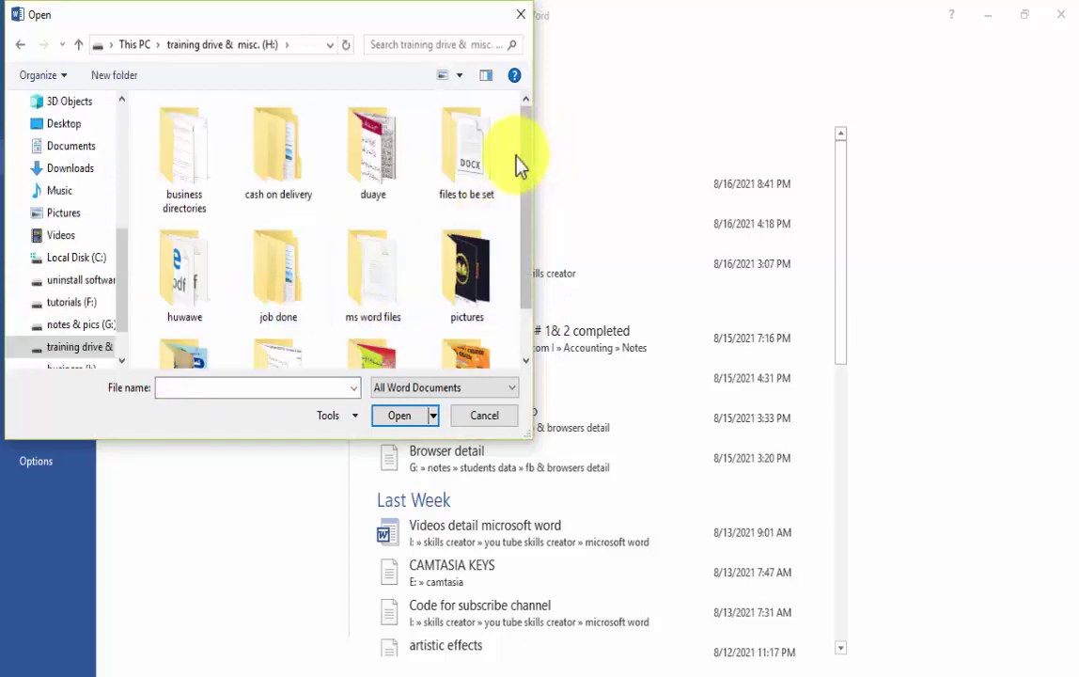
pyautogui.moveTo(530, 166); pyautogui.dragTo(535, 209)
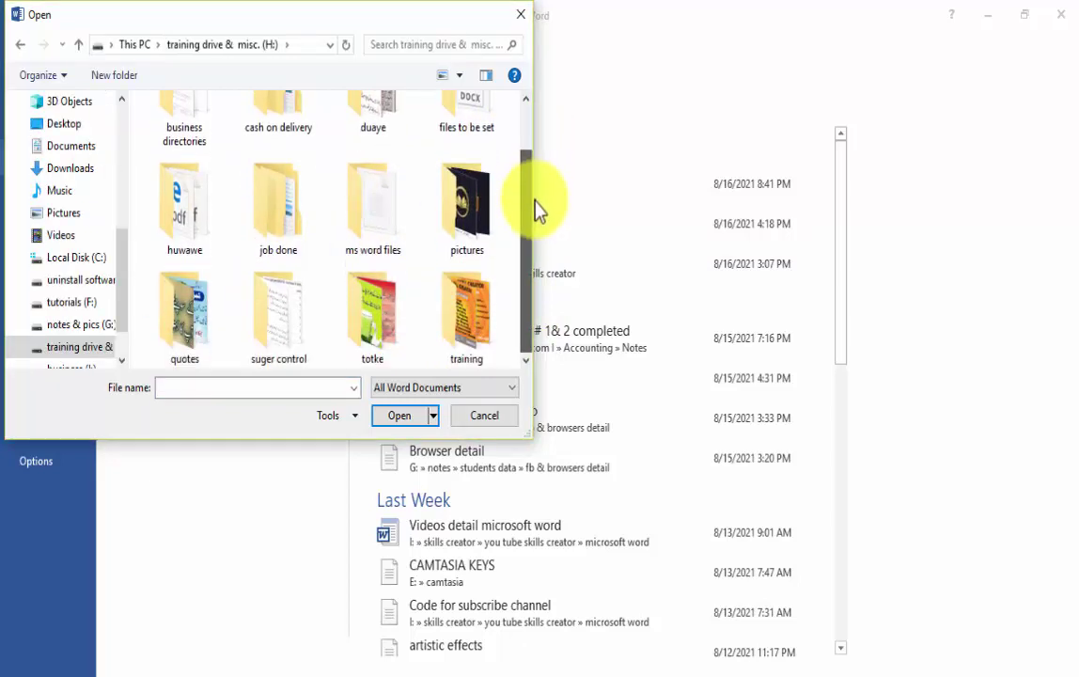
pyautogui.doubleClick(365, 216)
pyautogui.click(223, 134)
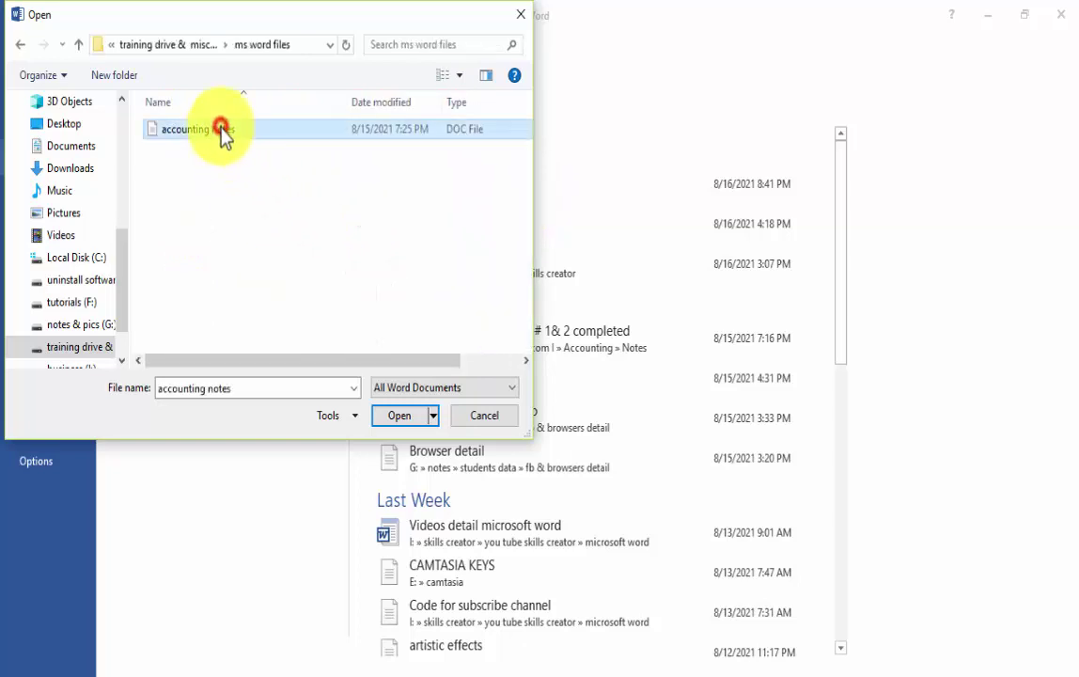
pyautogui.click(410, 415)
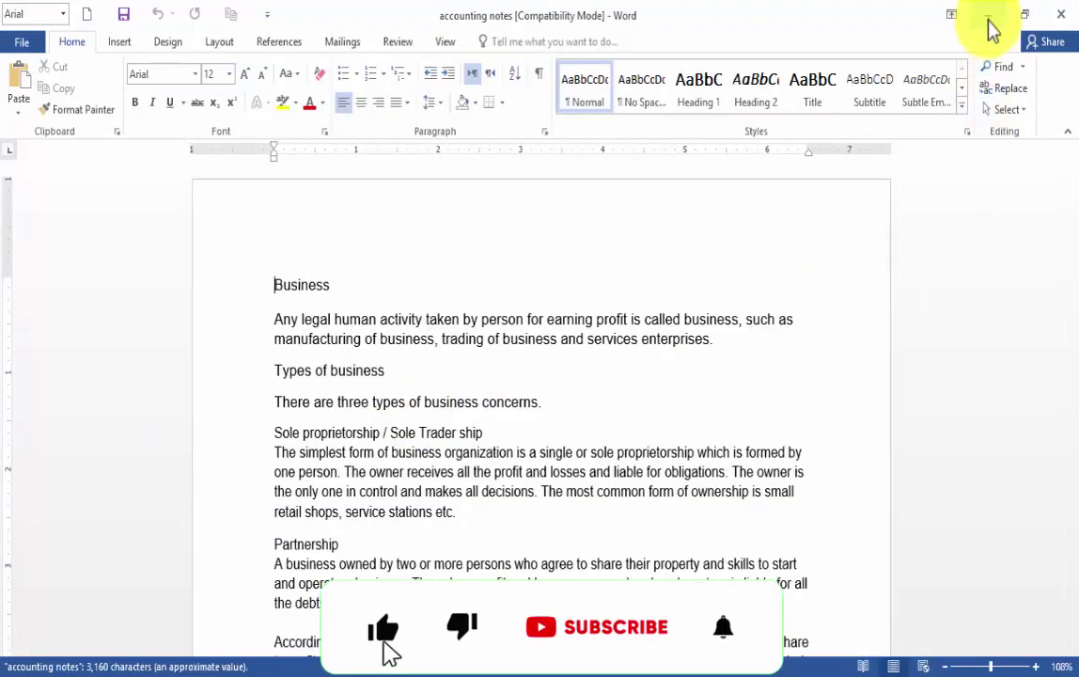
# - Minimize Word and open accounting notes from H:\ms word files in File Explorer
pyautogui.click(987, 17)
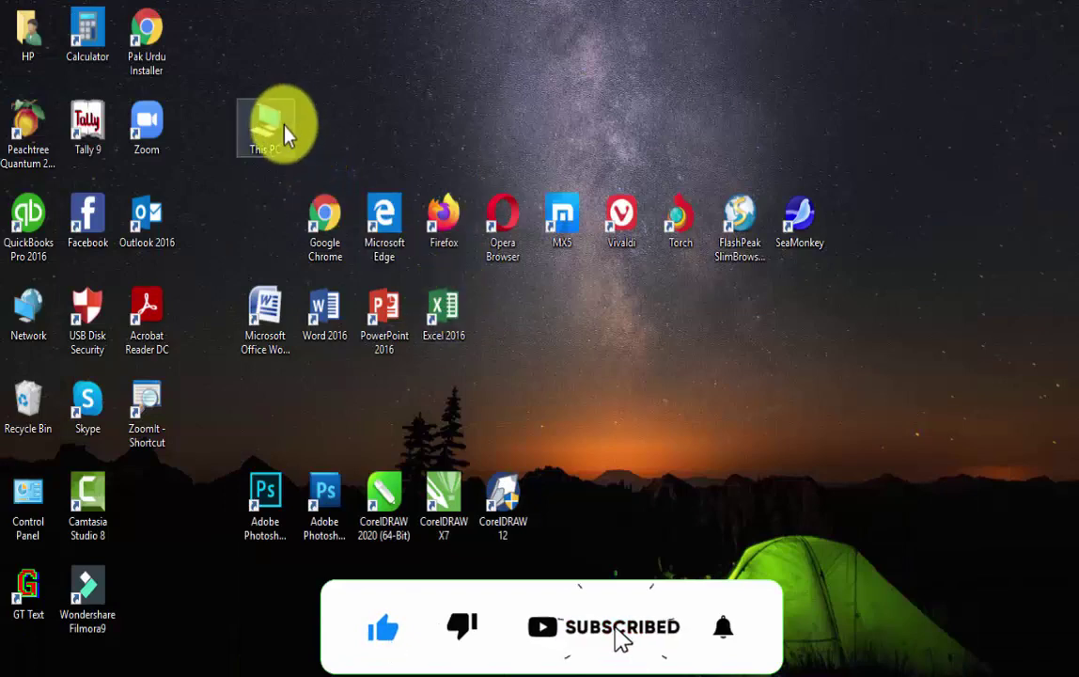
pyautogui.doubleClick(284, 129)
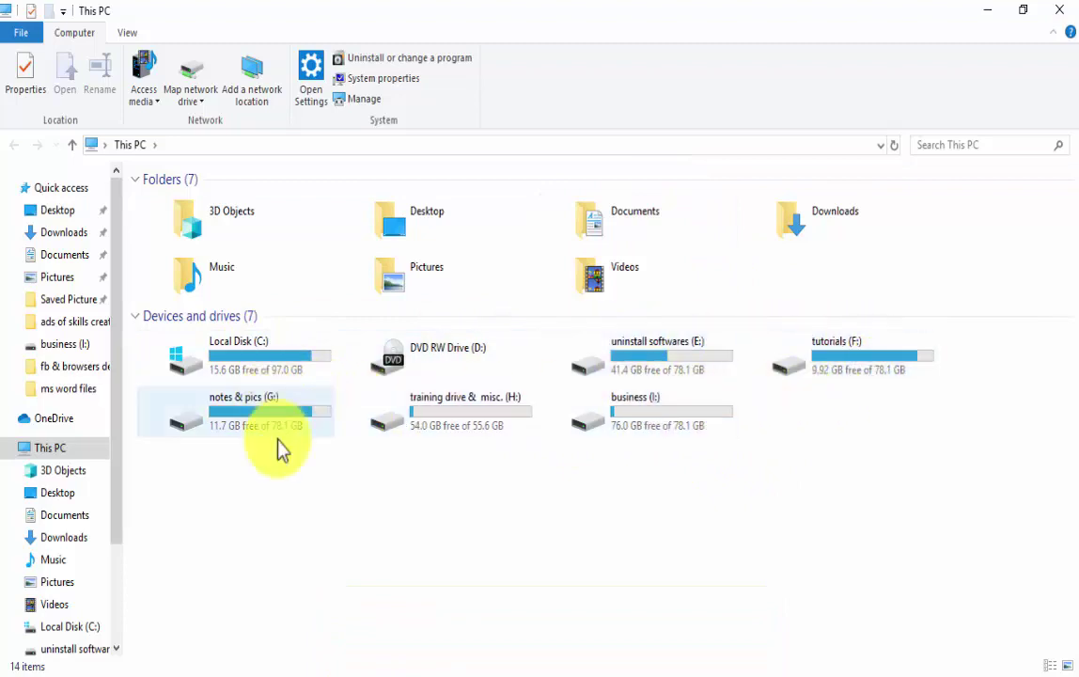
pyautogui.doubleClick(438, 407)
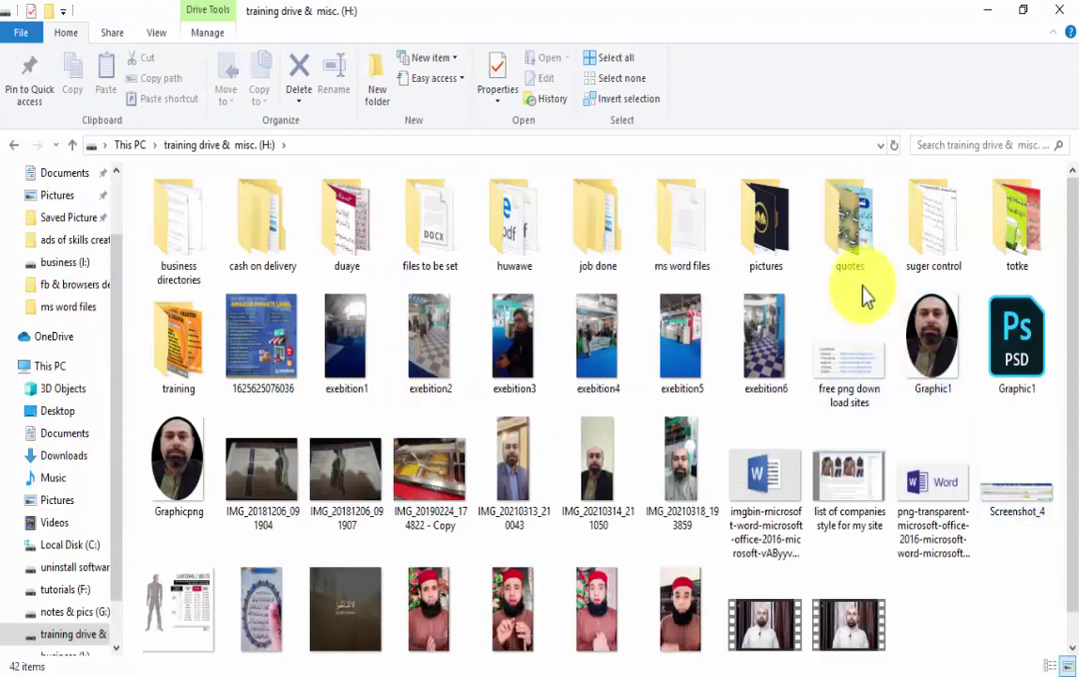
pyautogui.doubleClick(698, 269)
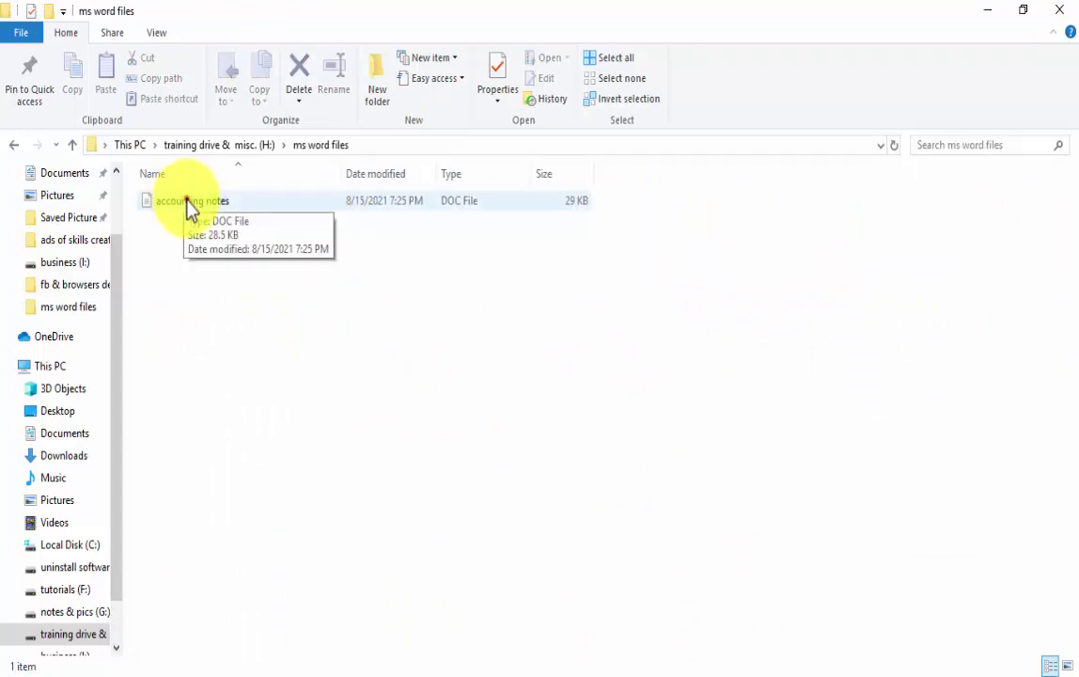
pyautogui.doubleClick(186, 199)
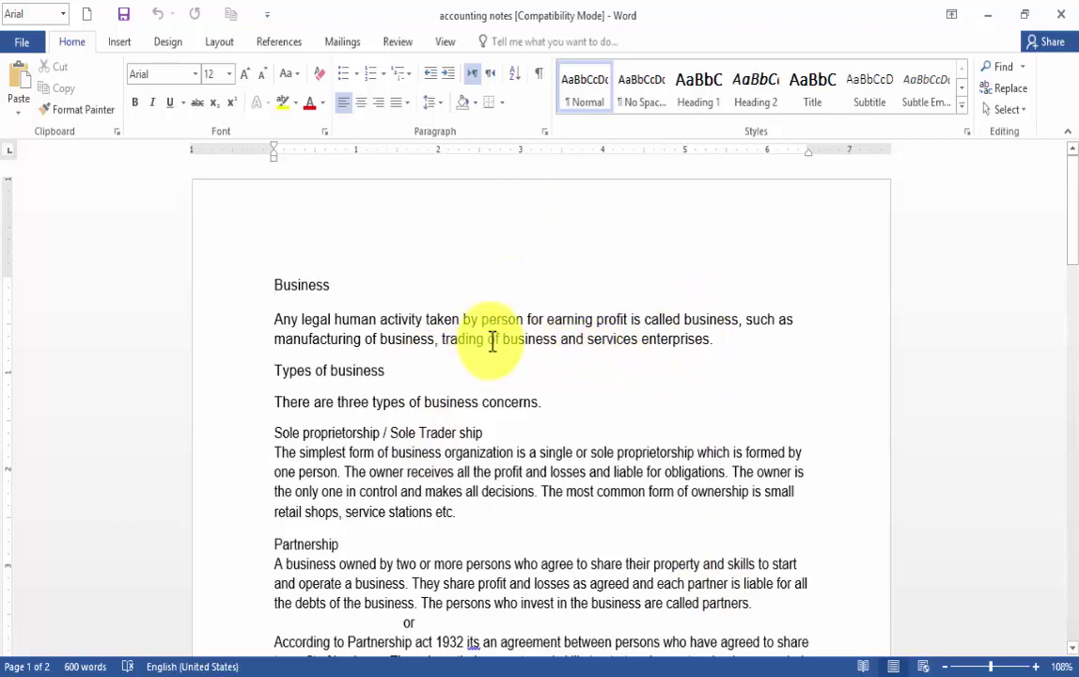
pyautogui.scroll(-1, 493, 341)
pyautogui.scroll(-3, 492, 340)
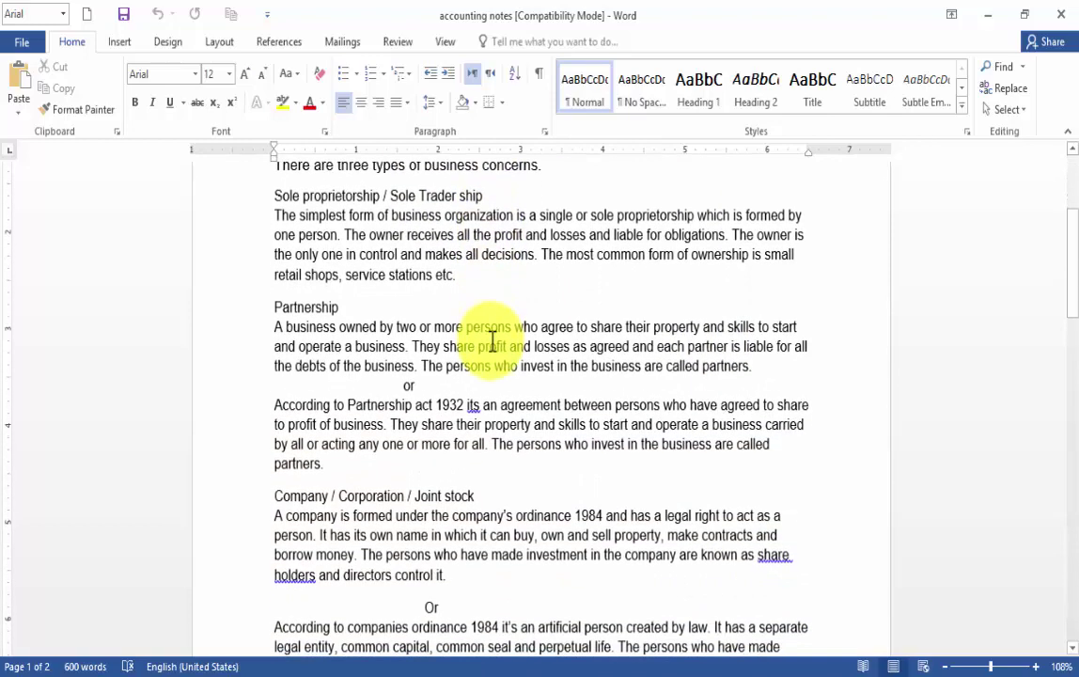
pyautogui.scroll(-3, 492, 340)
pyautogui.scroll(-3, 492, 340)
pyautogui.scroll(-1, 492, 340)
pyautogui.scroll(-3, 493, 340)
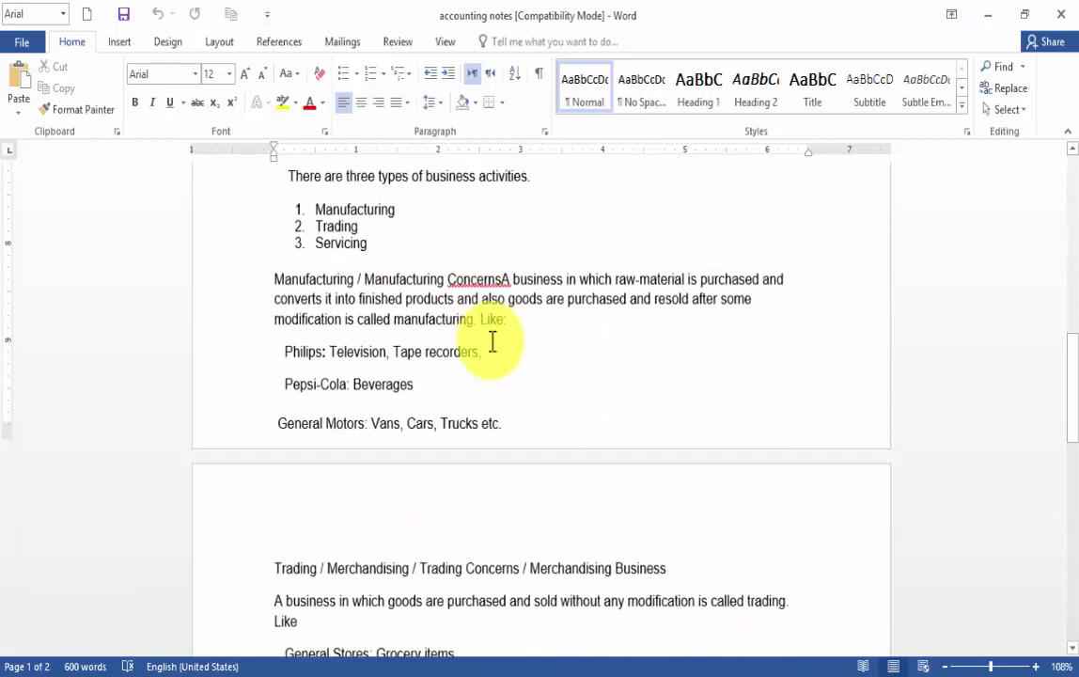
pyautogui.scroll(2, 493, 340)
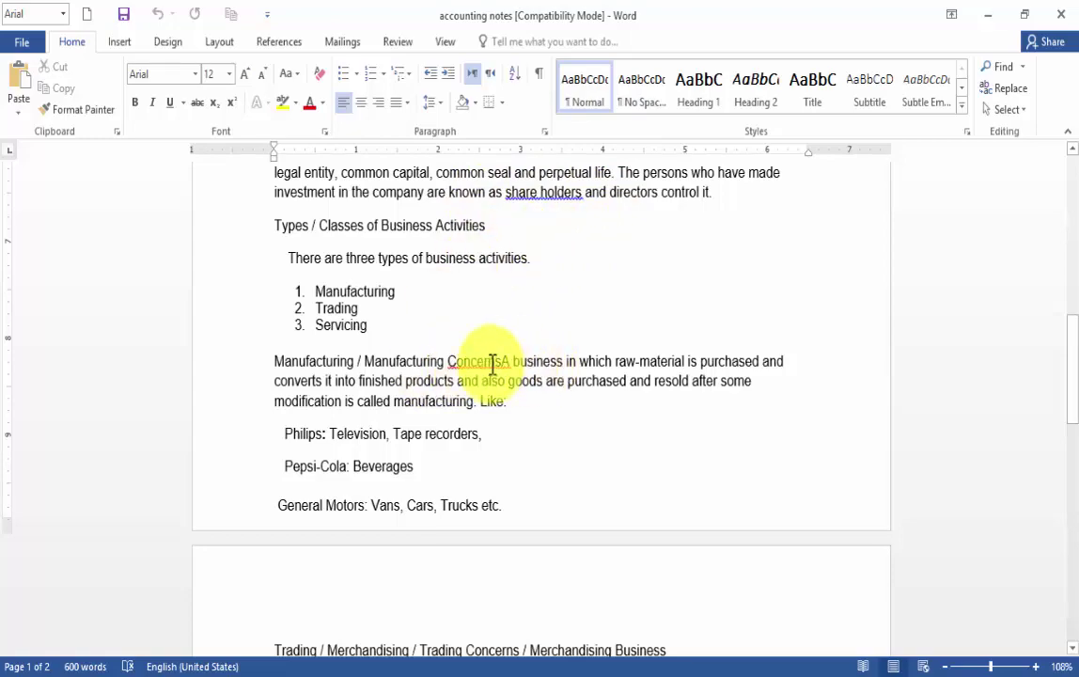
pyautogui.scroll(-3, 491, 365)
pyautogui.scroll(-3, 492, 365)
pyautogui.scroll(8, 491, 362)
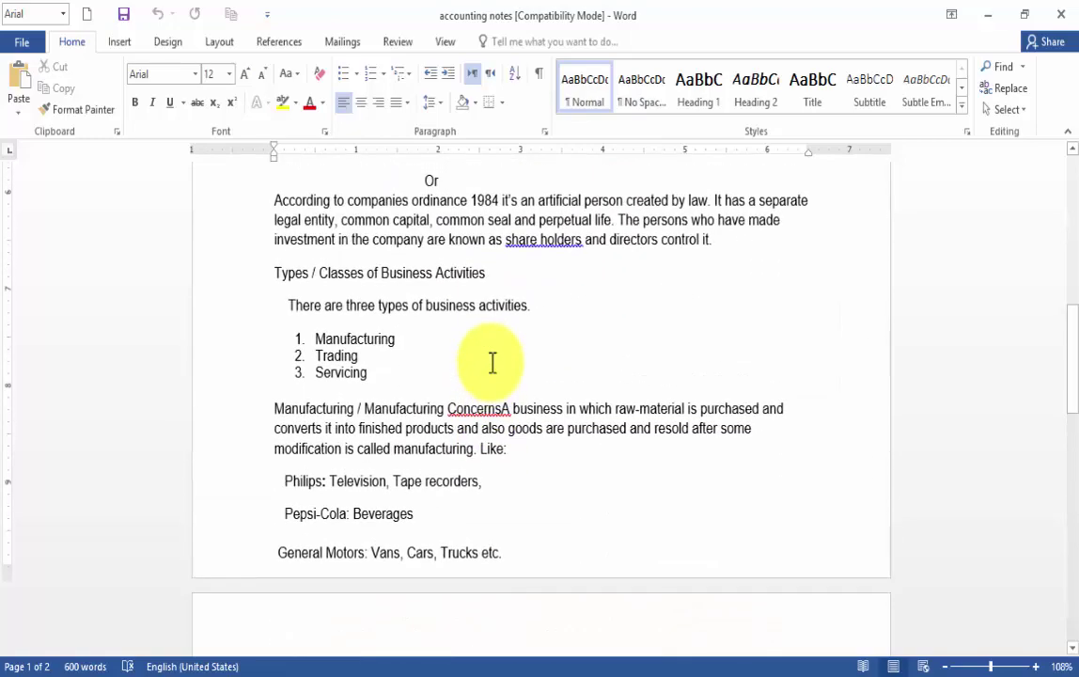
pyautogui.scroll(4, 492, 364)
pyautogui.scroll(3, 492, 364)
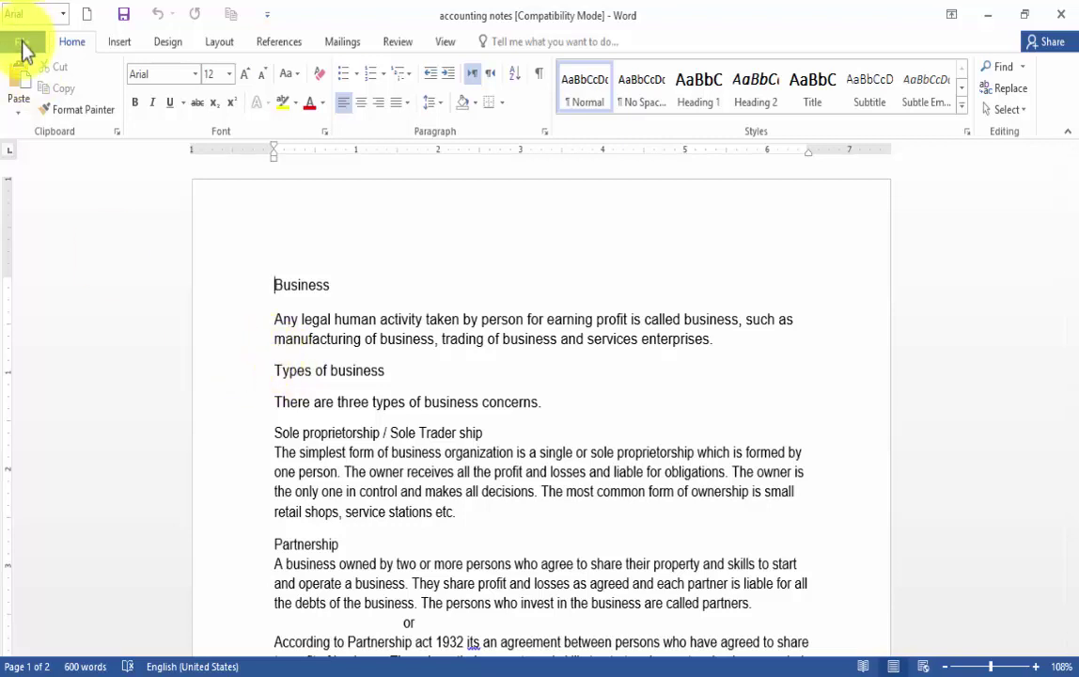
# - Save As 'accounting notes' in the current ms word files folder, keeping the Word 97-2003 format
pyautogui.click(20, 43)
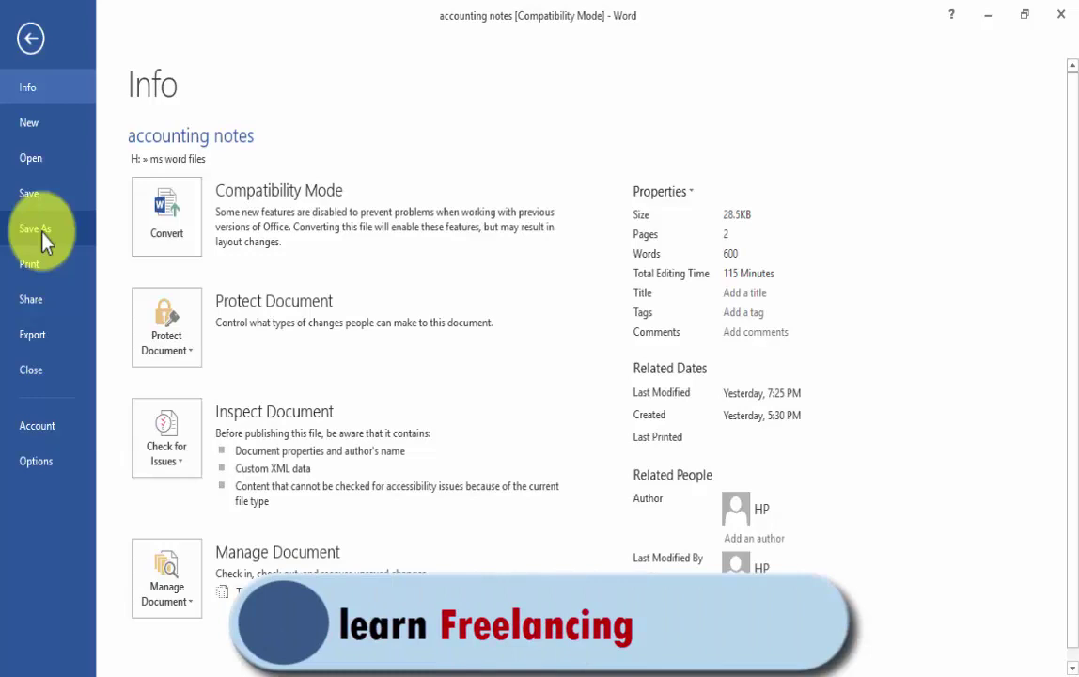
pyautogui.click(43, 237)
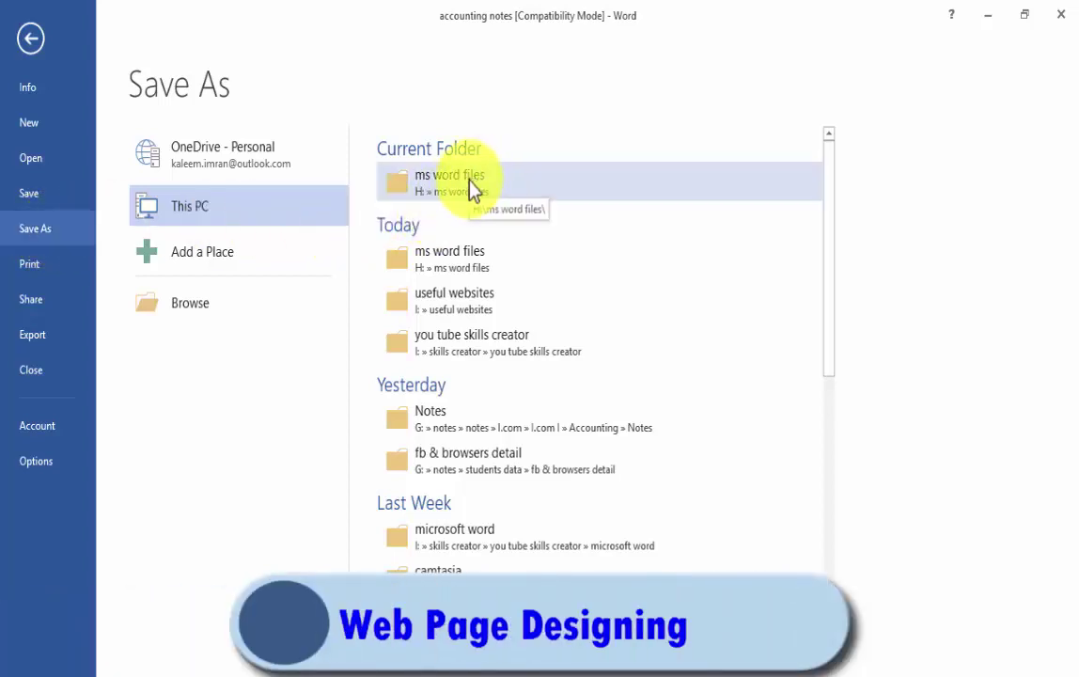
pyautogui.click(473, 188)
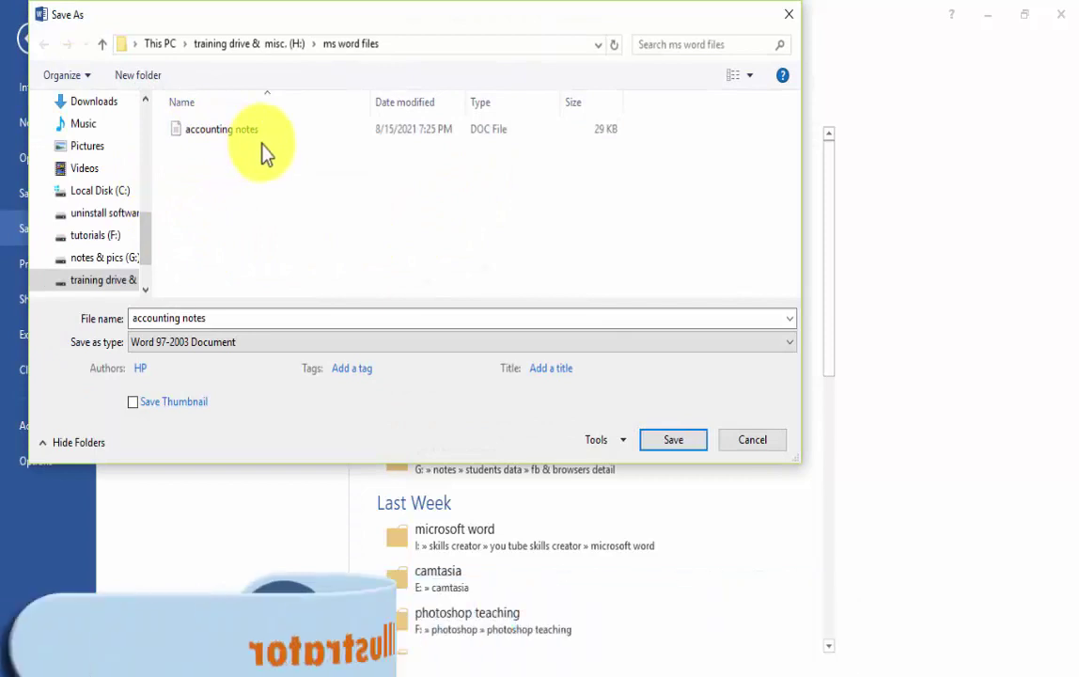
pyautogui.click(234, 316)
pyautogui.click(235, 316)
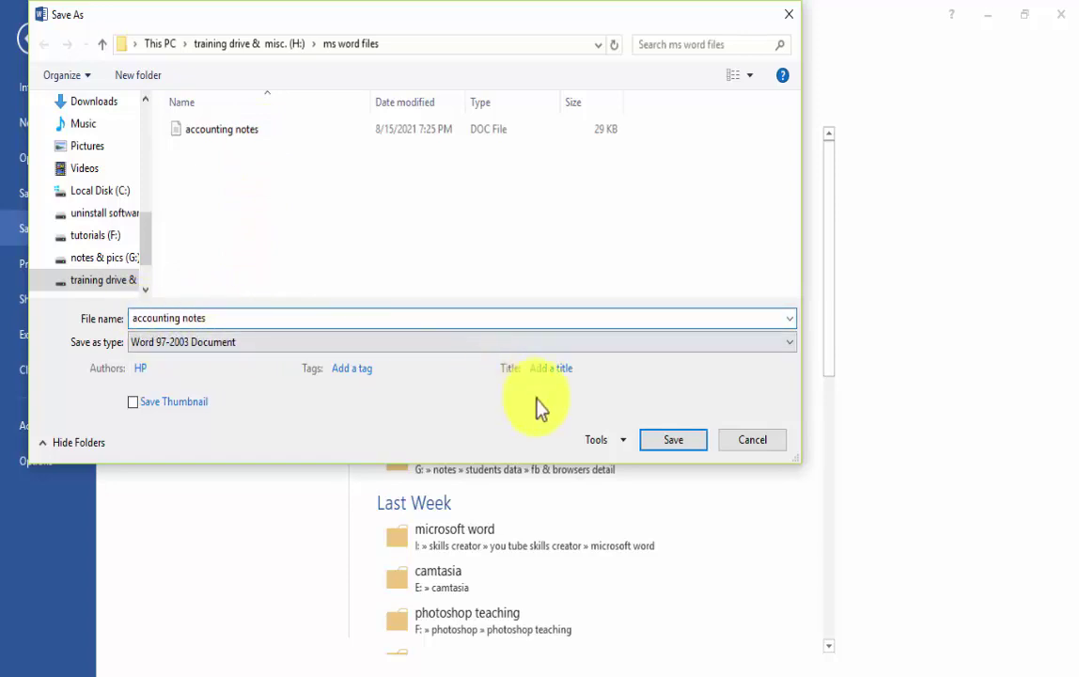
pyautogui.click(682, 446)
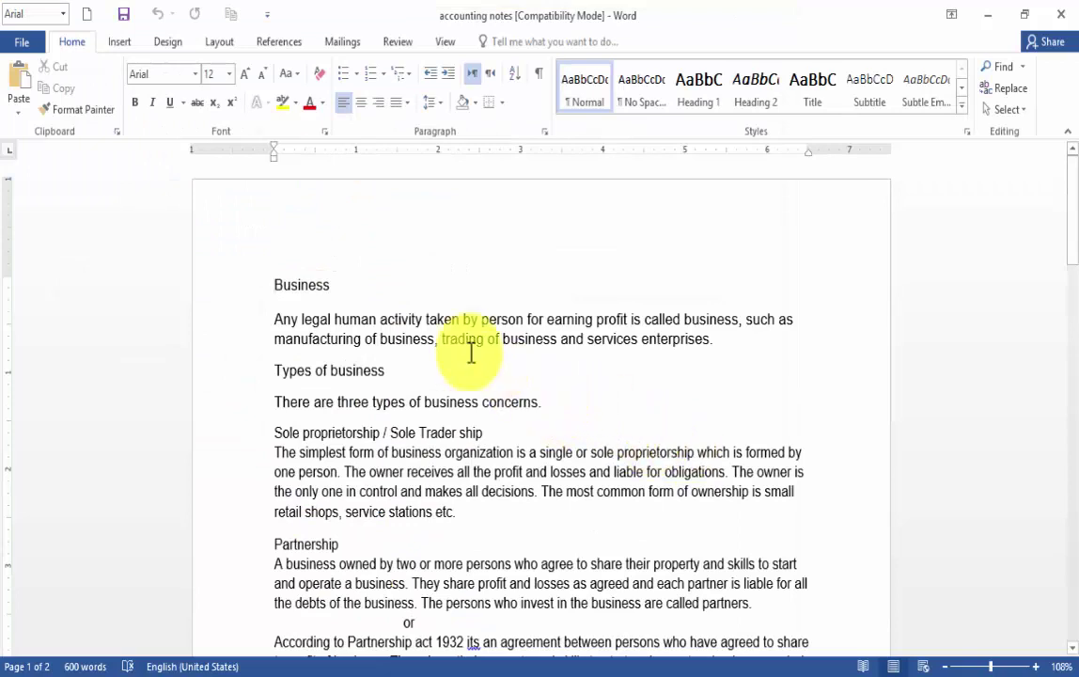
# - Save As 'accounting notes 1' in the ms word files folder
pyautogui.click(15, 47)
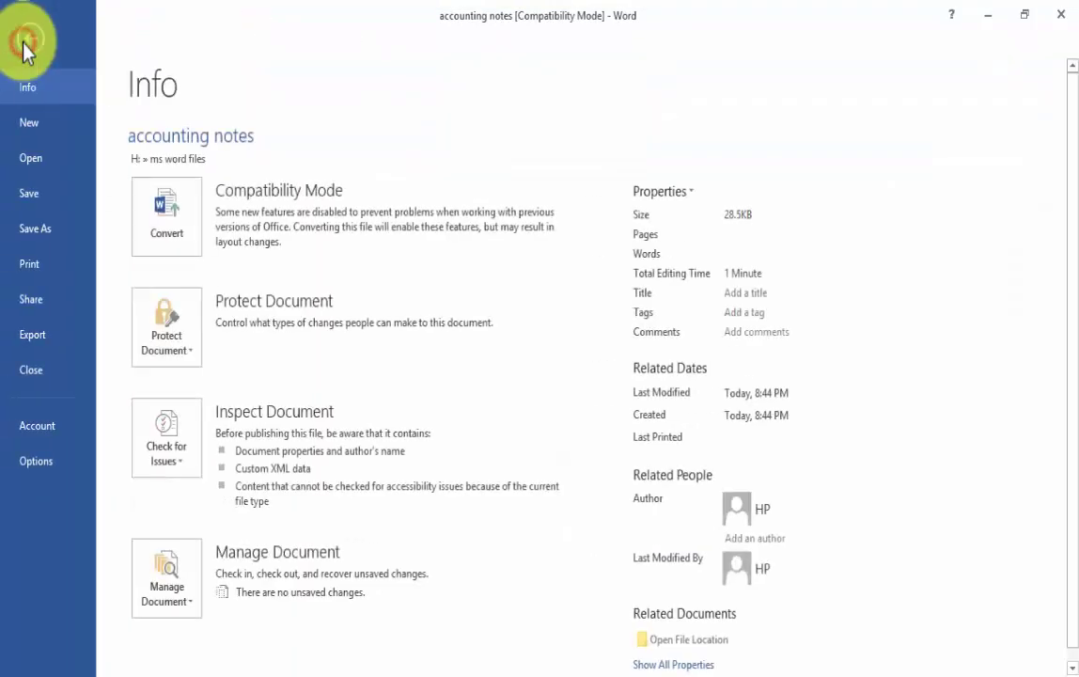
pyautogui.click(42, 235)
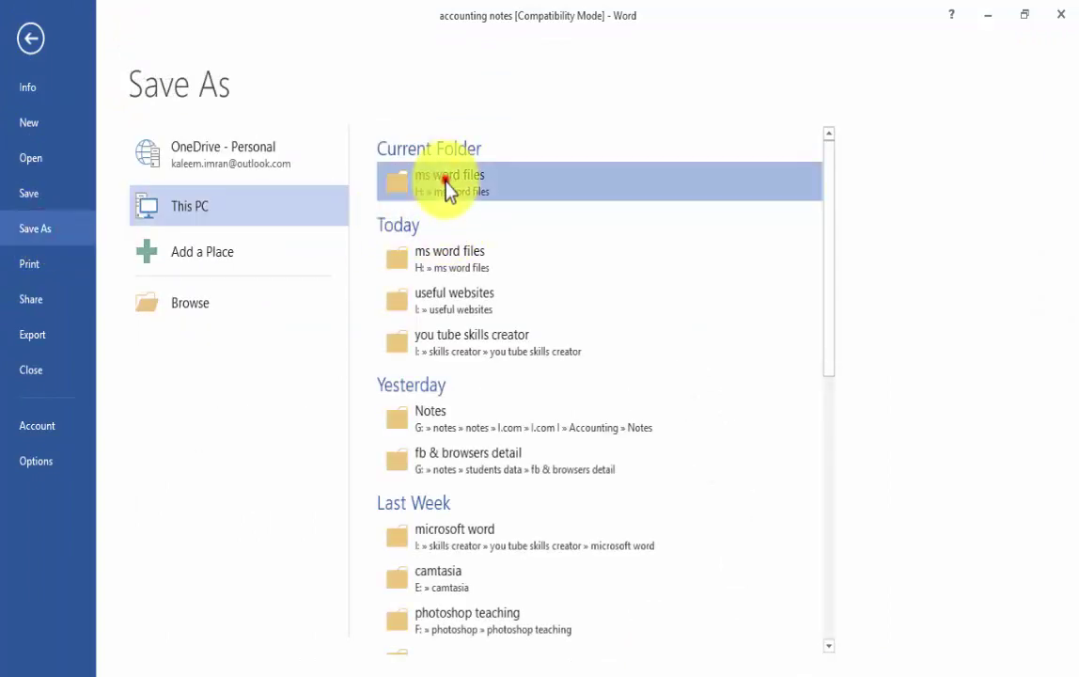
pyautogui.click(446, 182)
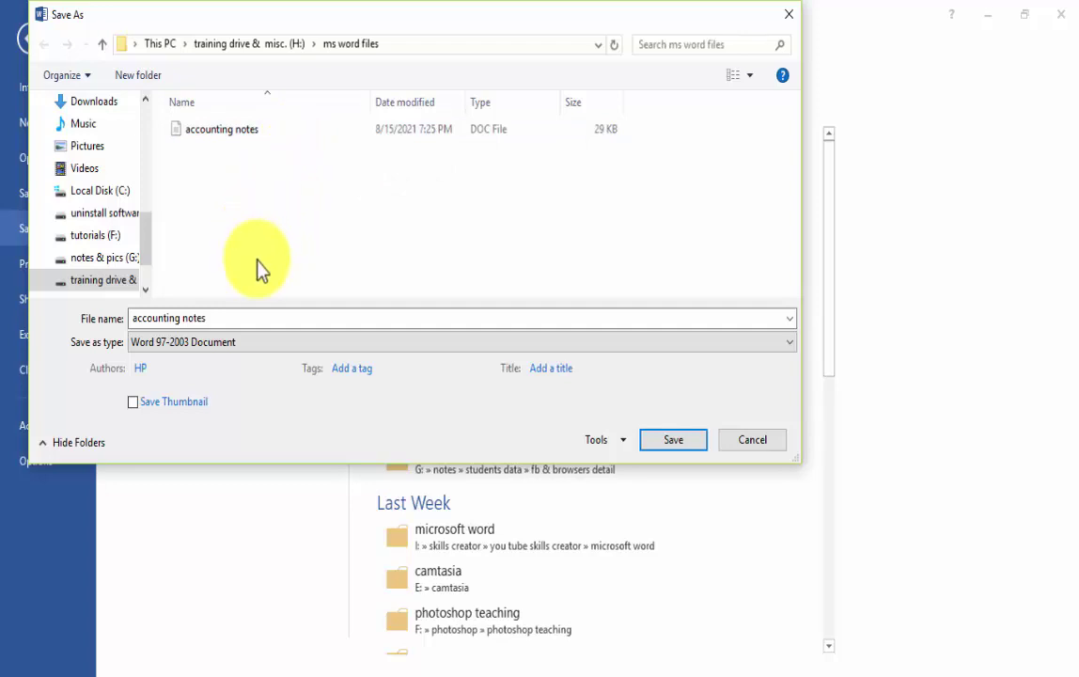
pyautogui.click(228, 317)
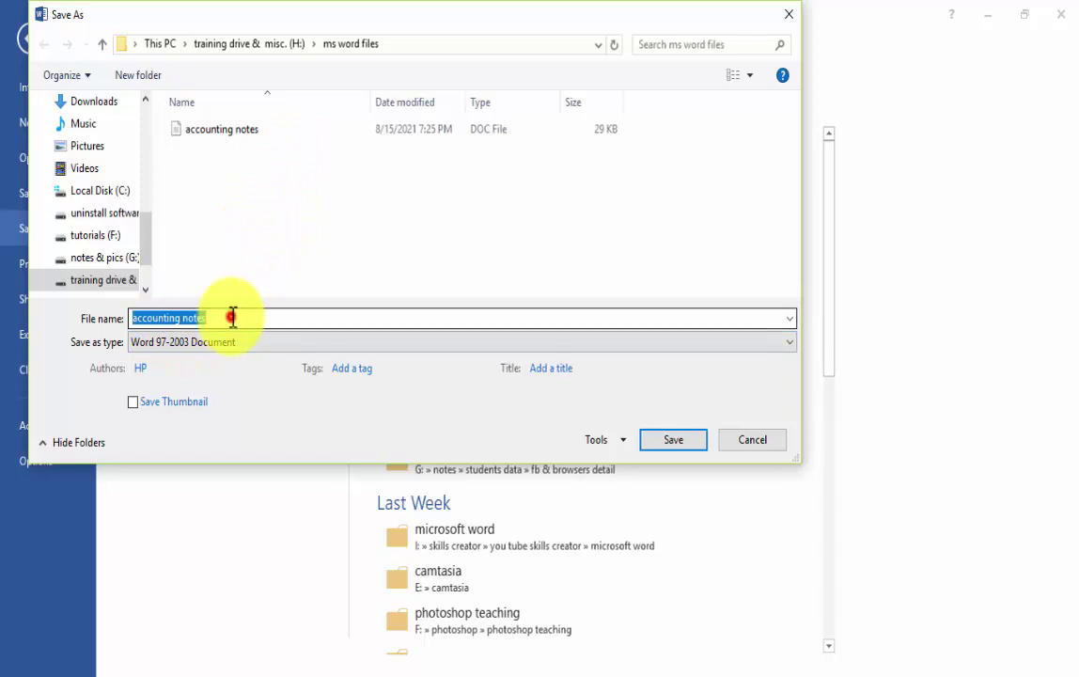
pyautogui.click(231, 318)
pyautogui.write('1')
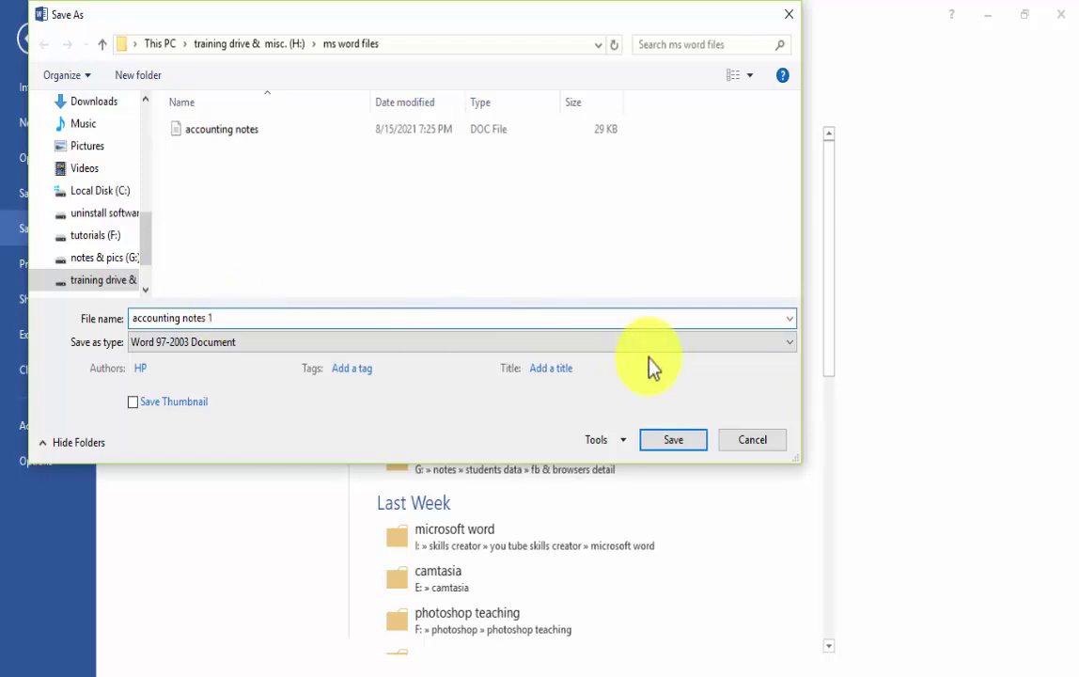
pyautogui.click(678, 451)
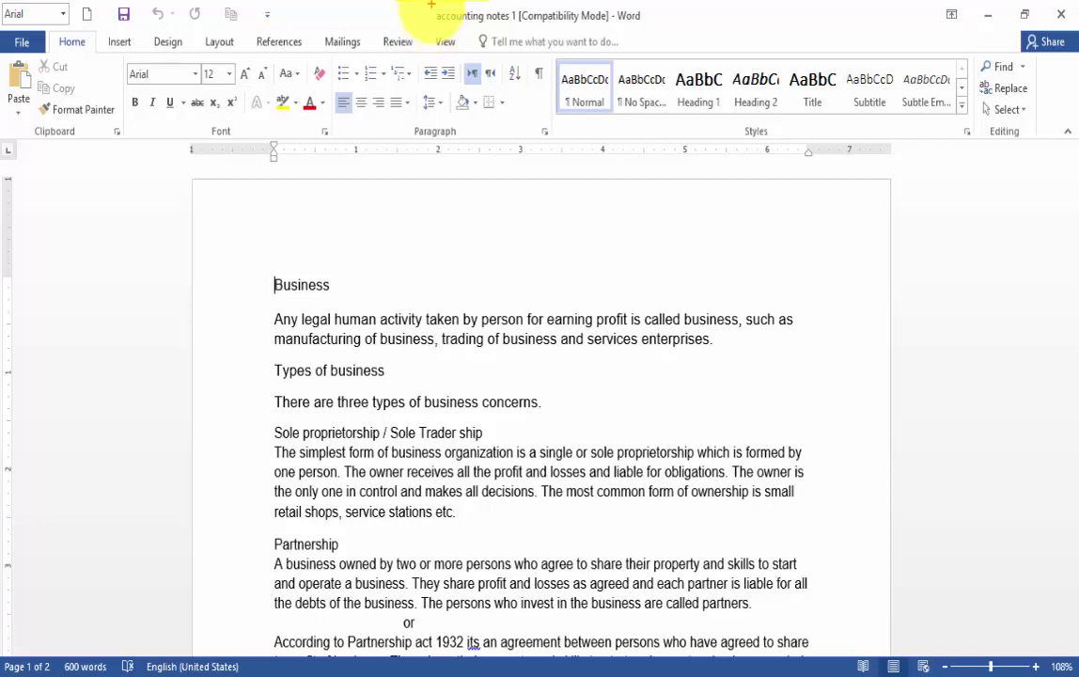
pyautogui.moveTo(430, 5); pyautogui.dragTo(671, 26)
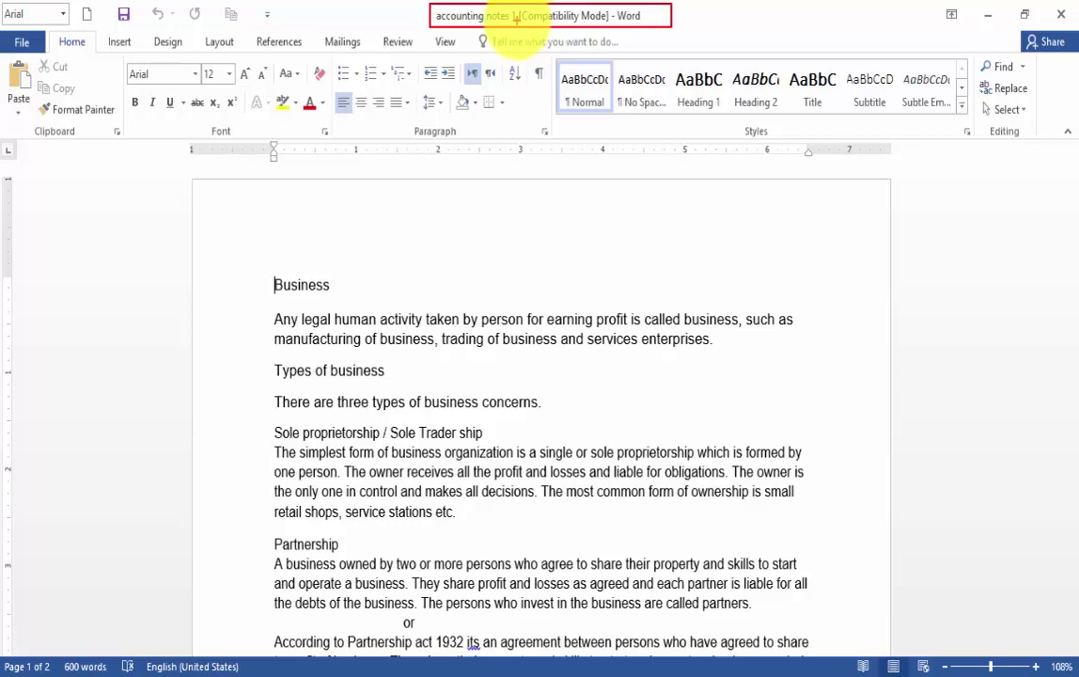
pyautogui.press('Escape')
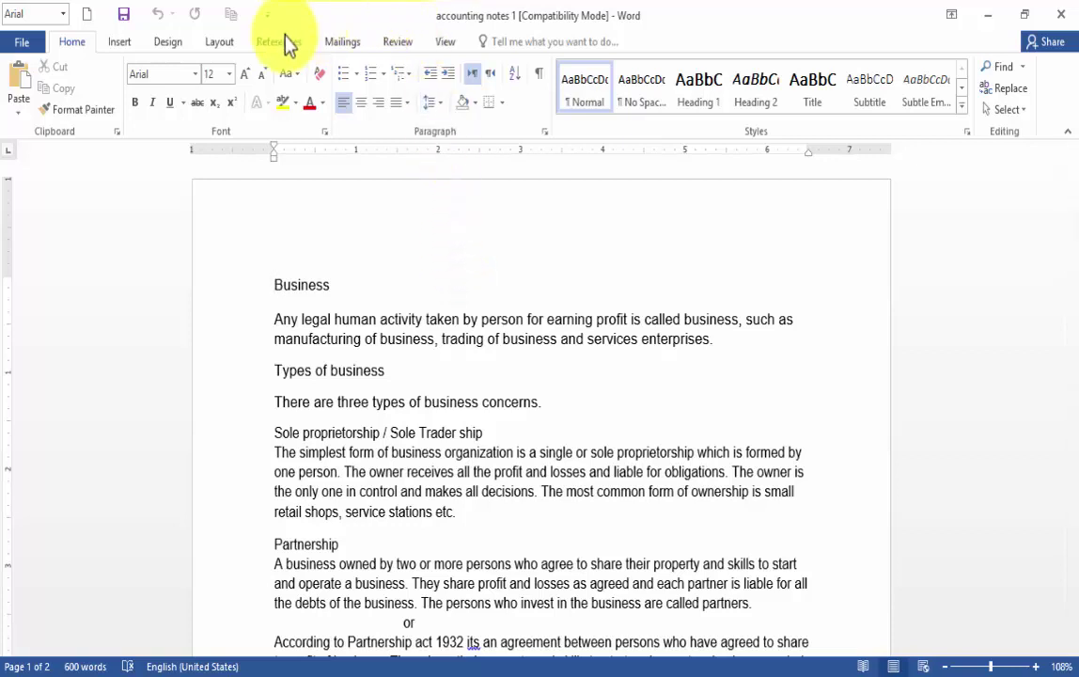
# - Reopen the original accounting notes document from the Recent list
pyautogui.click(22, 44)
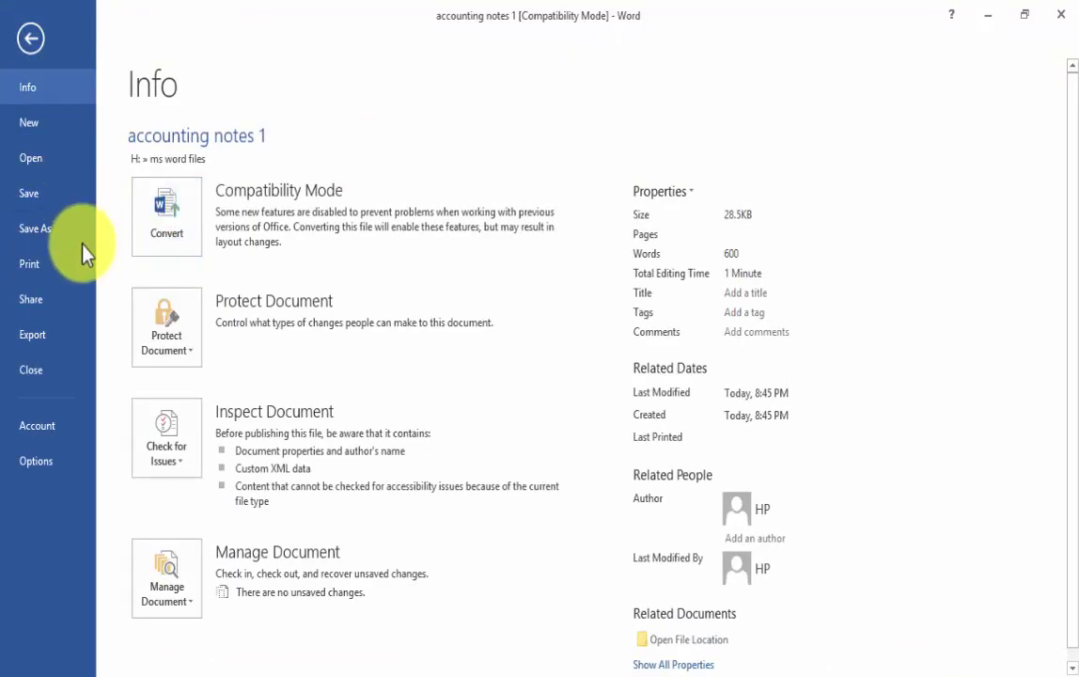
pyautogui.click(35, 160)
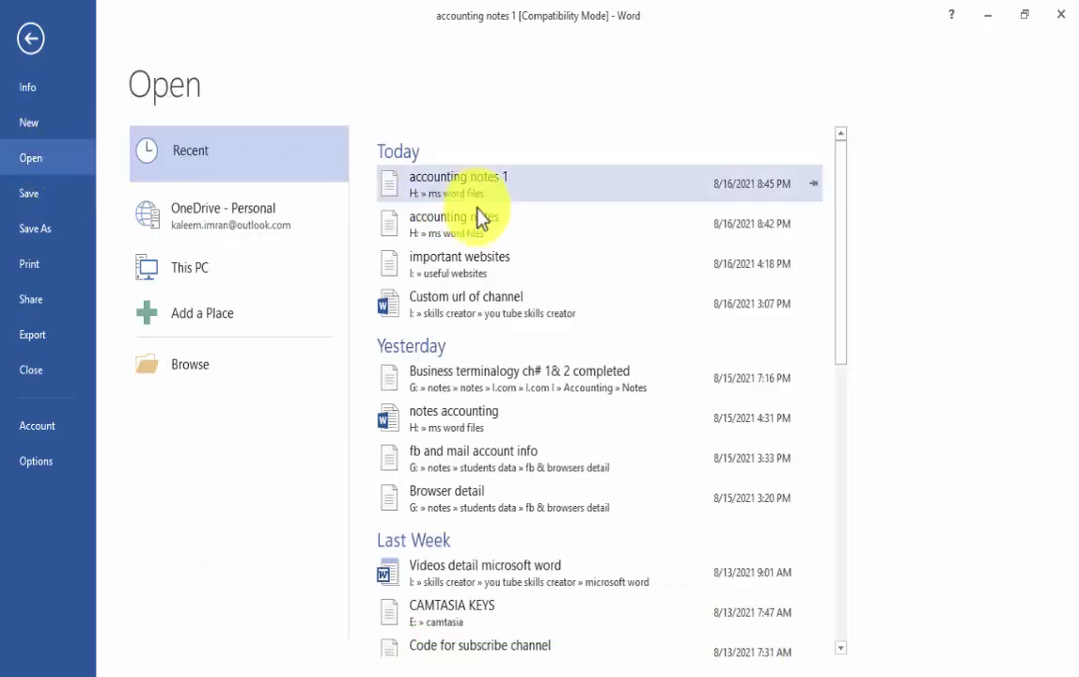
pyautogui.click(469, 224)
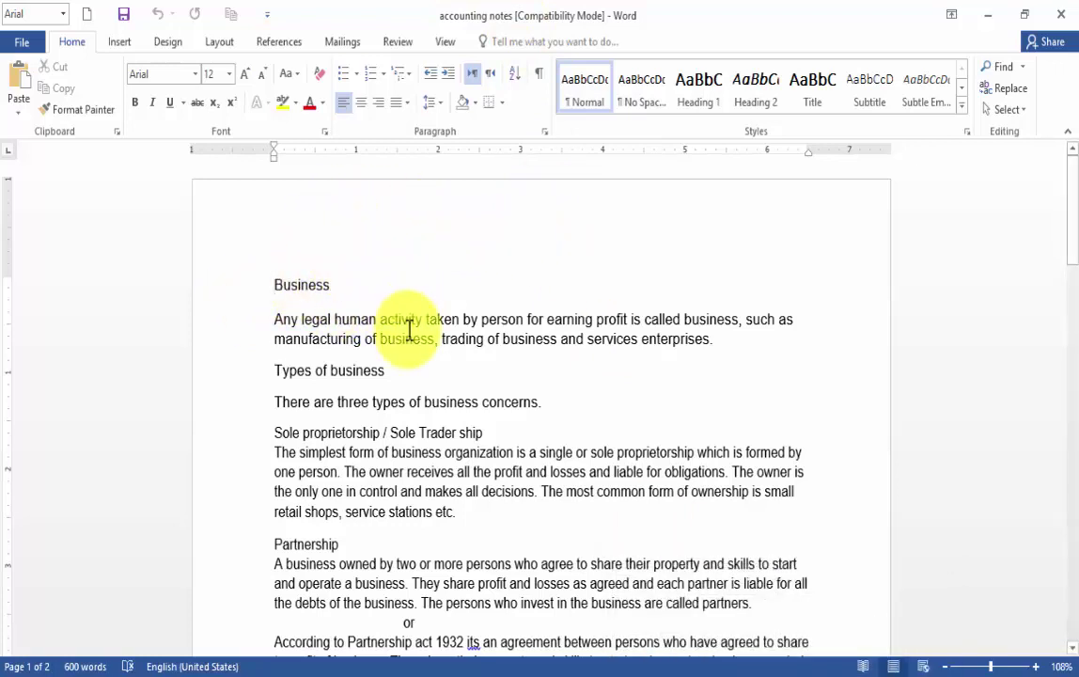
# - Switch to the accounting notes 1 window from the taskbar and scroll down through it
pyautogui.moveTo(744, 664)
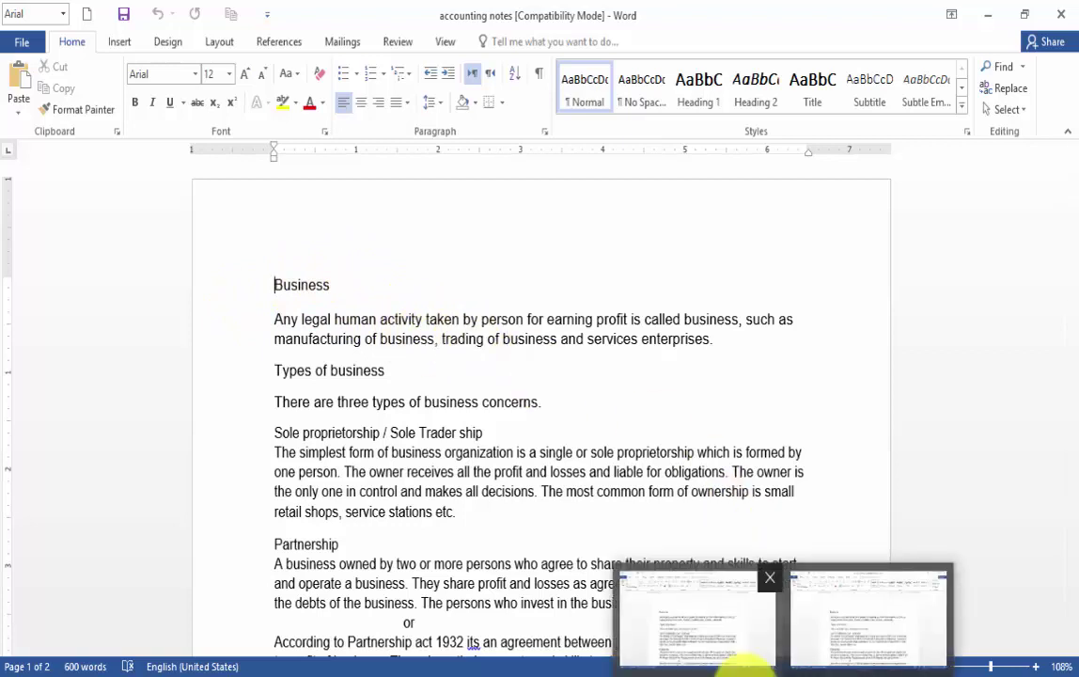
pyautogui.click(747, 663)
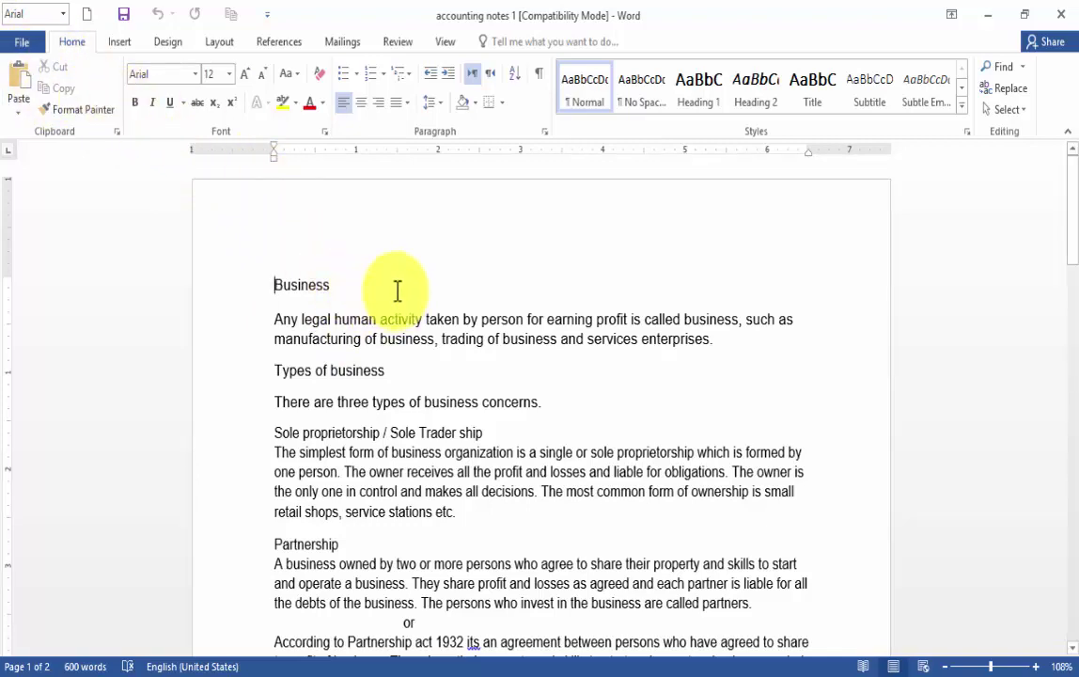
pyautogui.scroll(-2, 398, 291)
pyautogui.scroll(-1, 398, 290)
pyautogui.scroll(-4, 398, 291)
pyautogui.scroll(-5, 397, 290)
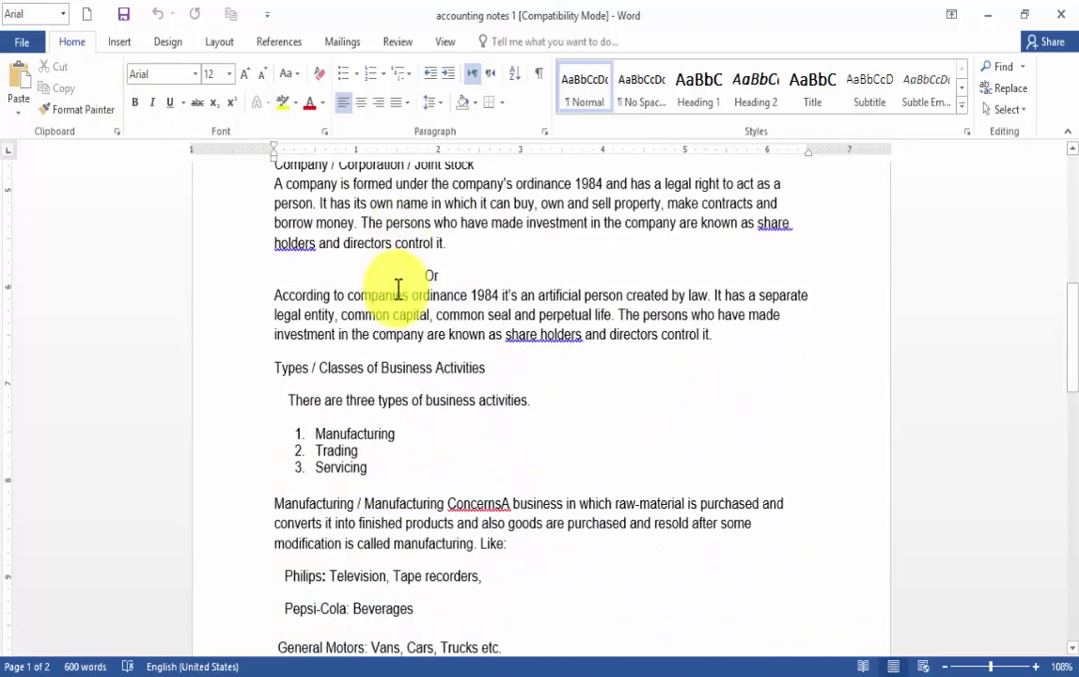
pyautogui.scroll(-7, 397, 288)
pyautogui.scroll(-7, 398, 288)
pyautogui.scroll(-8, 397, 288)
pyautogui.scroll(-1, 397, 289)
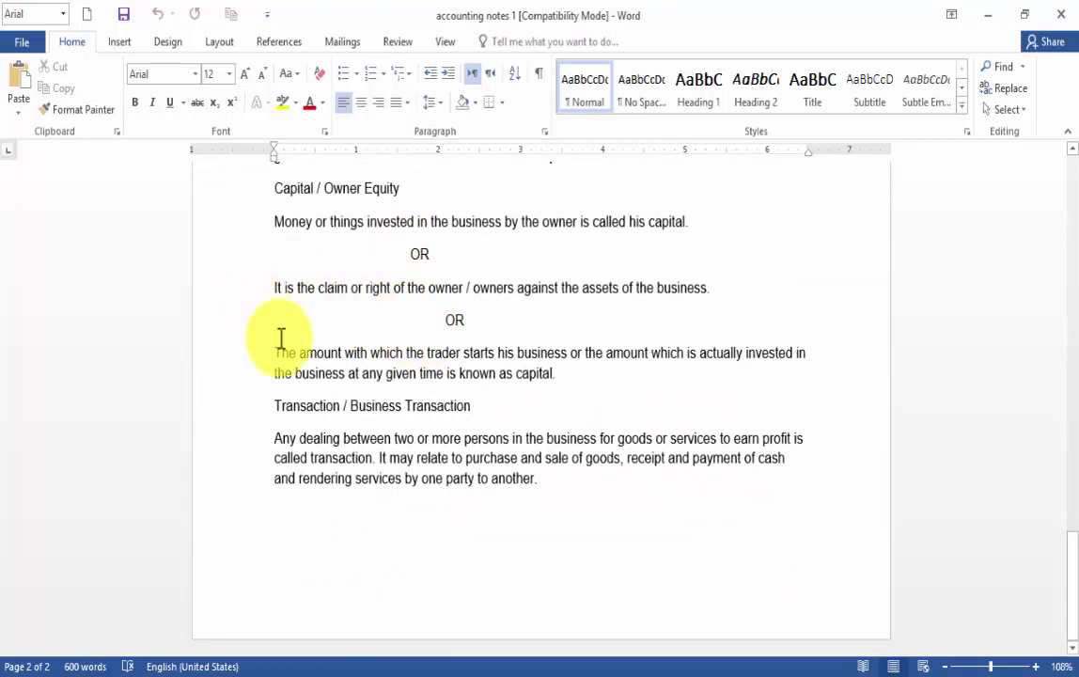
pyautogui.click(281, 405)
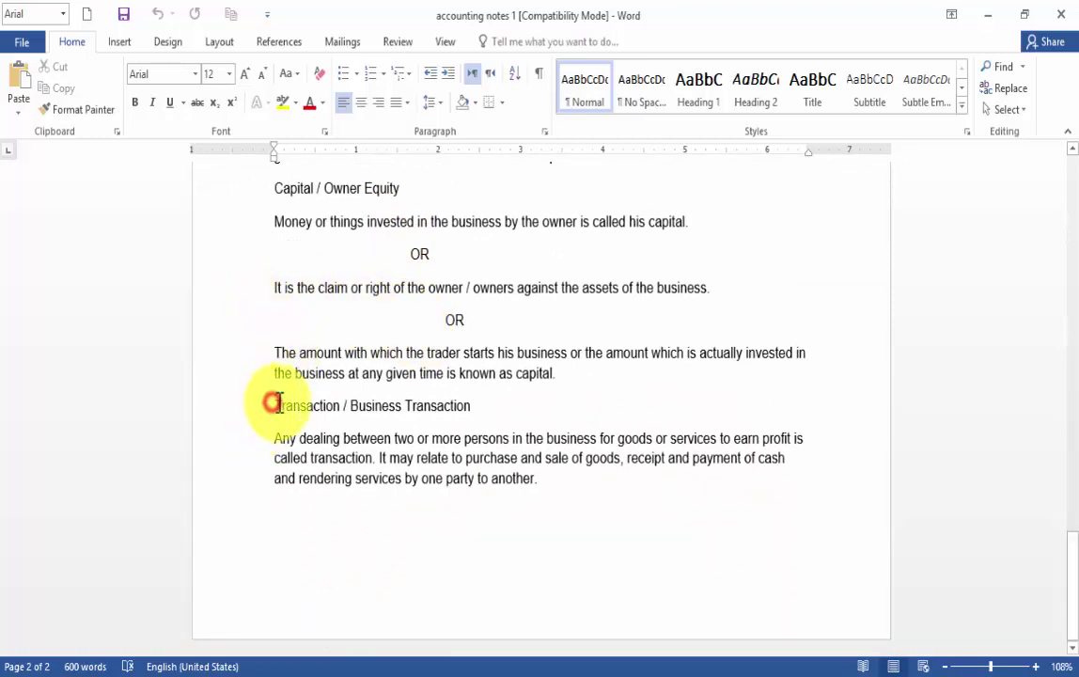
pyautogui.click(273, 406)
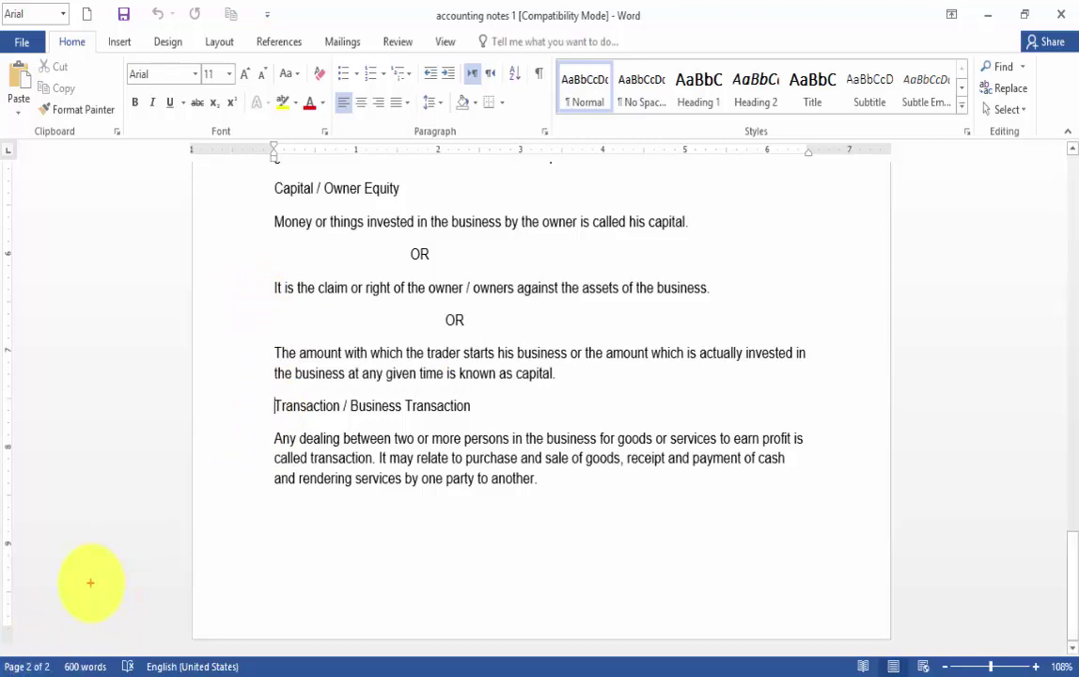
pyautogui.moveTo(15, 631); pyautogui.dragTo(101, 669)
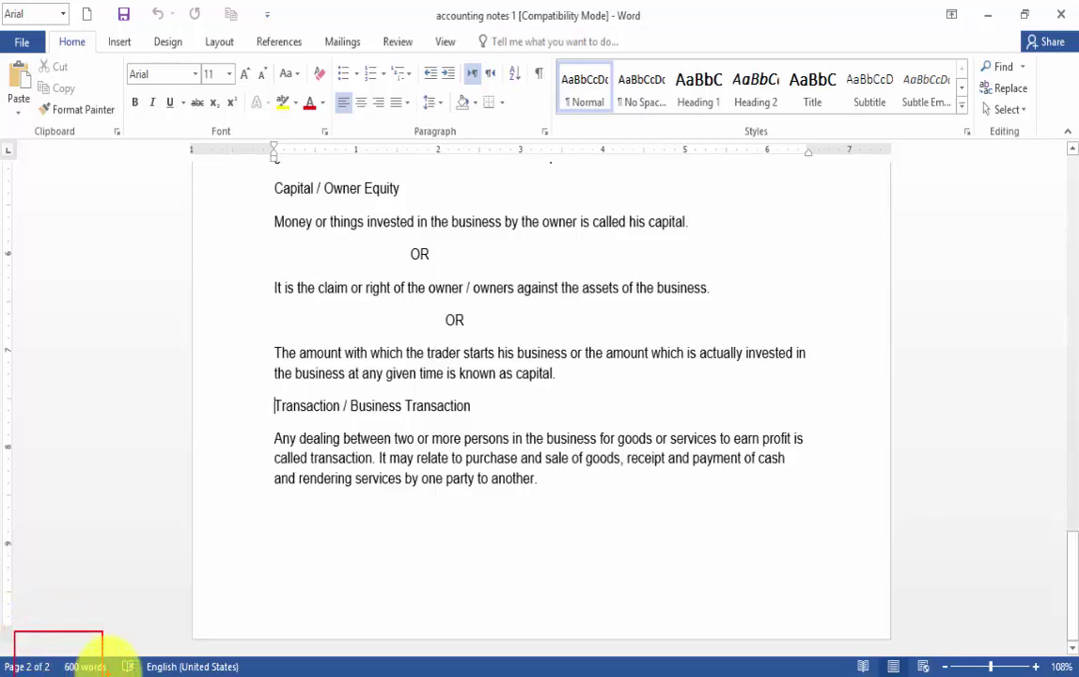
pyautogui.click(116, 558)
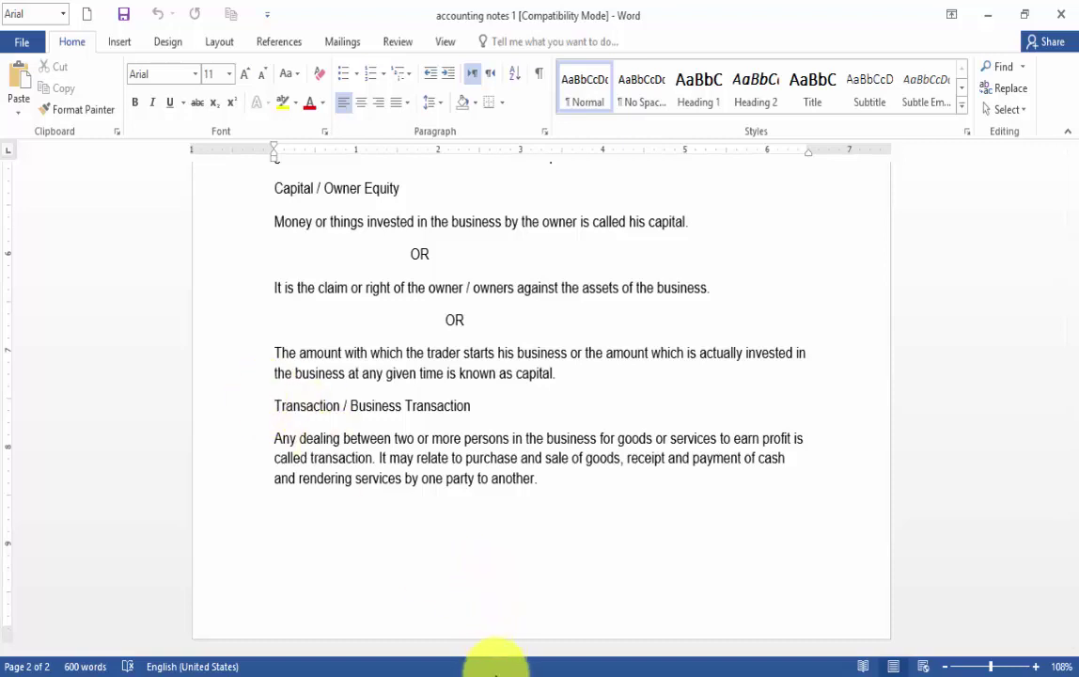
# - Insert three blank lines before the Transaction heading, pushing it onto a third page
pyautogui.click(495, 671)
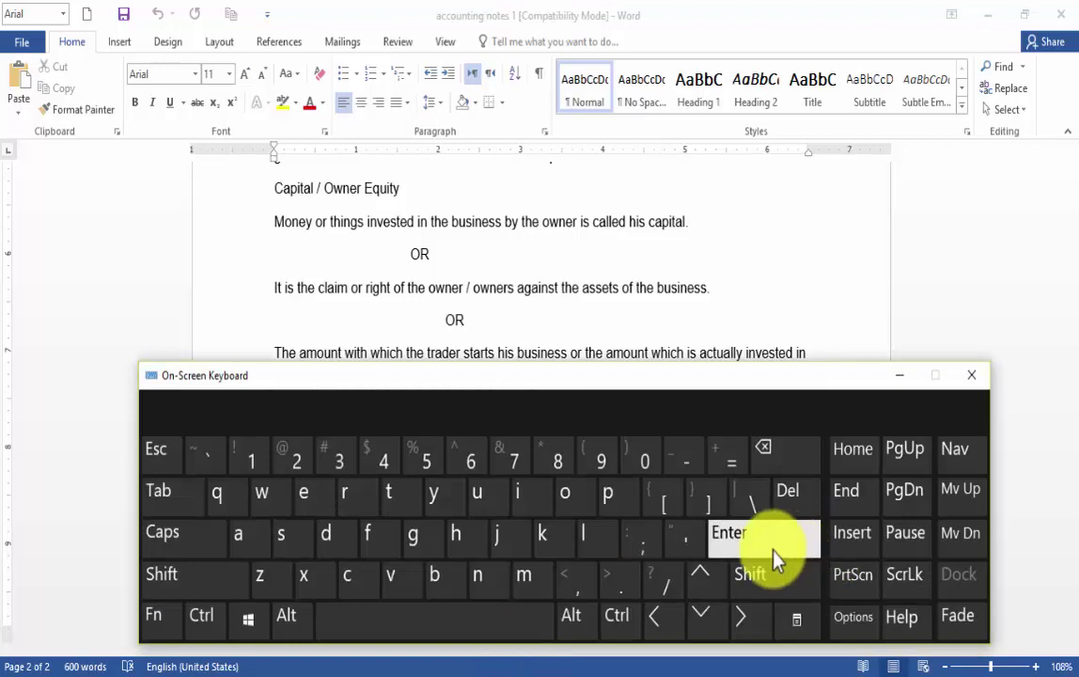
pyautogui.click(908, 375)
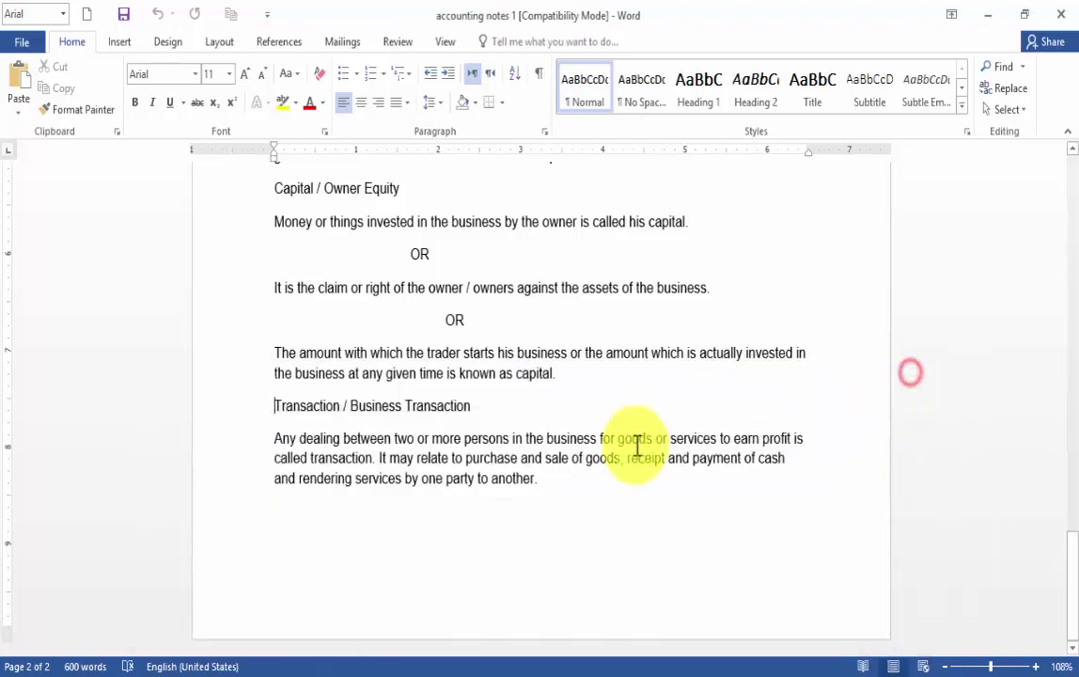
pyautogui.press('Return')
pyautogui.press('Return')
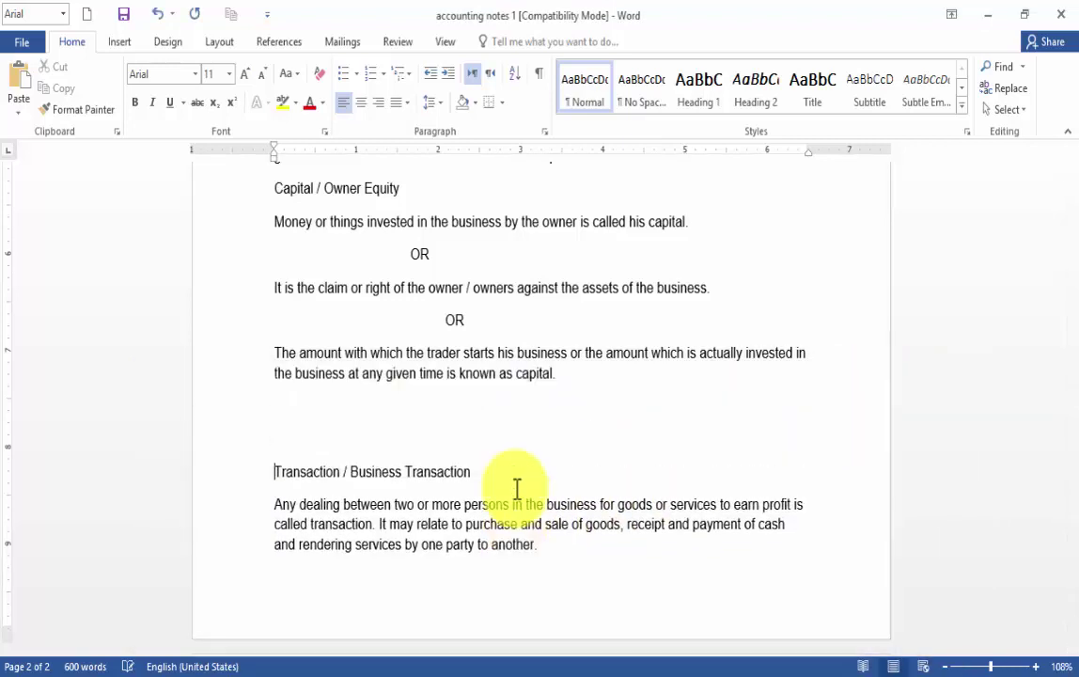
pyautogui.press('Return')
pyautogui.press('Return')
pyautogui.press('Return')
pyautogui.press('Return')
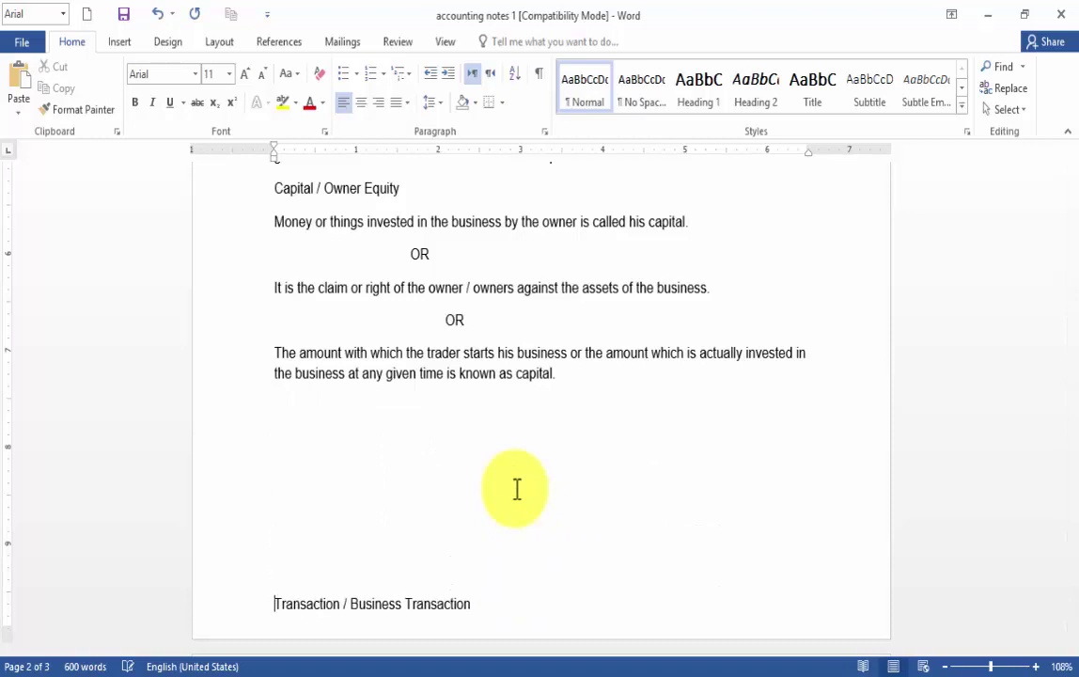
pyautogui.press('Return')
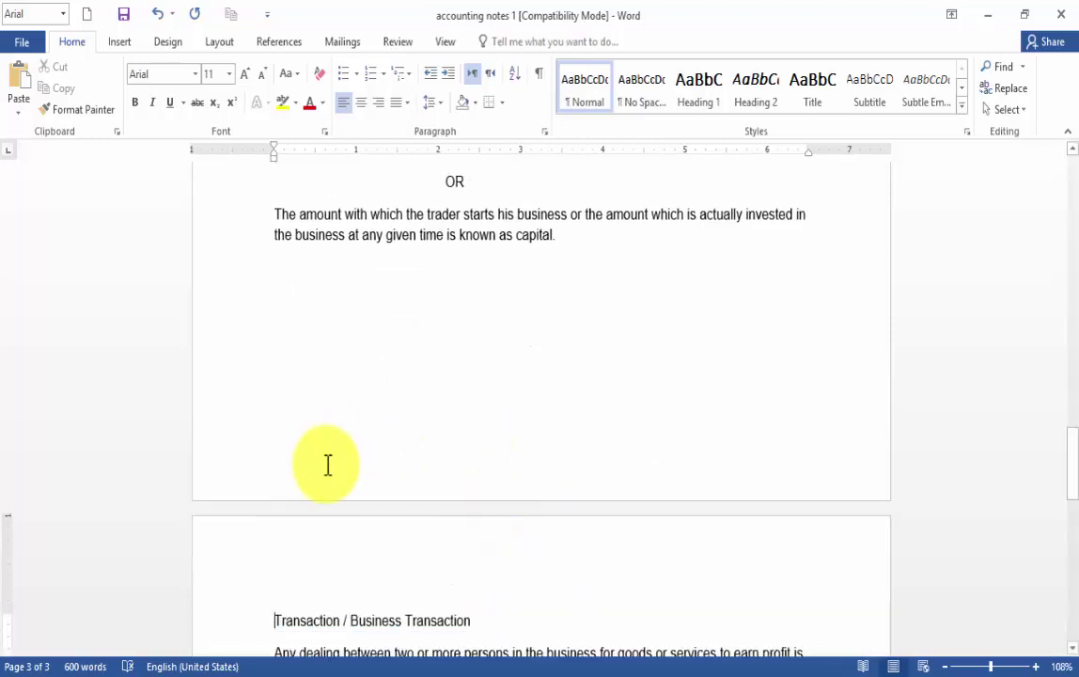
pyautogui.scroll(-2, 326, 466)
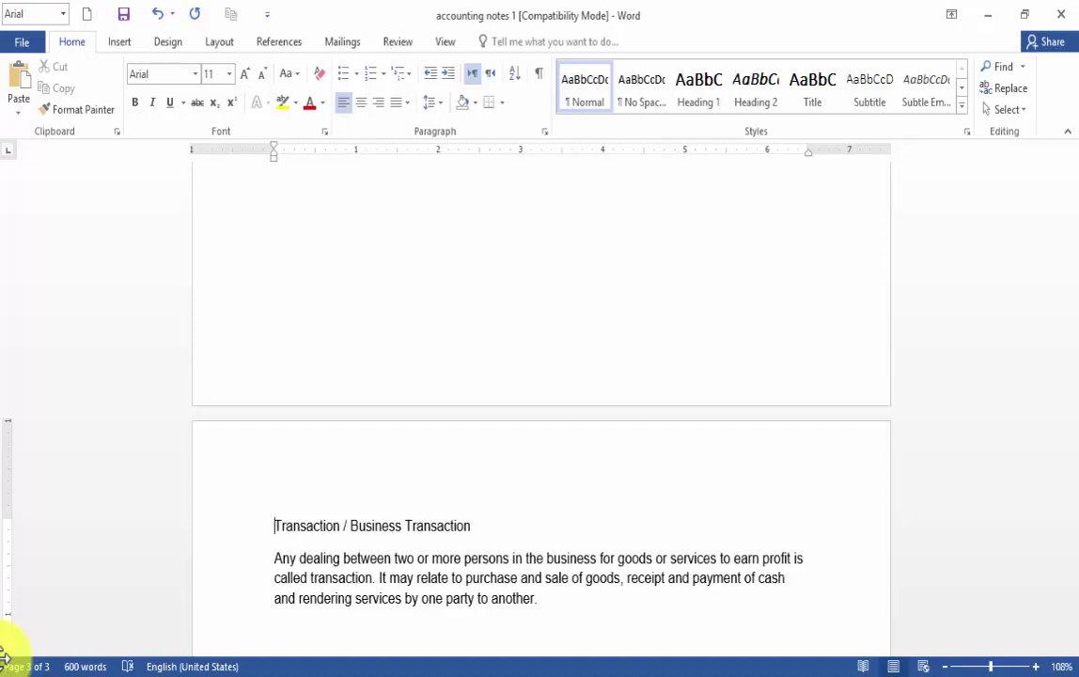
# - Undo the extra blank lines, then add two blank lines before the Transaction heading
pyautogui.hotkey('ctrl', 'z')
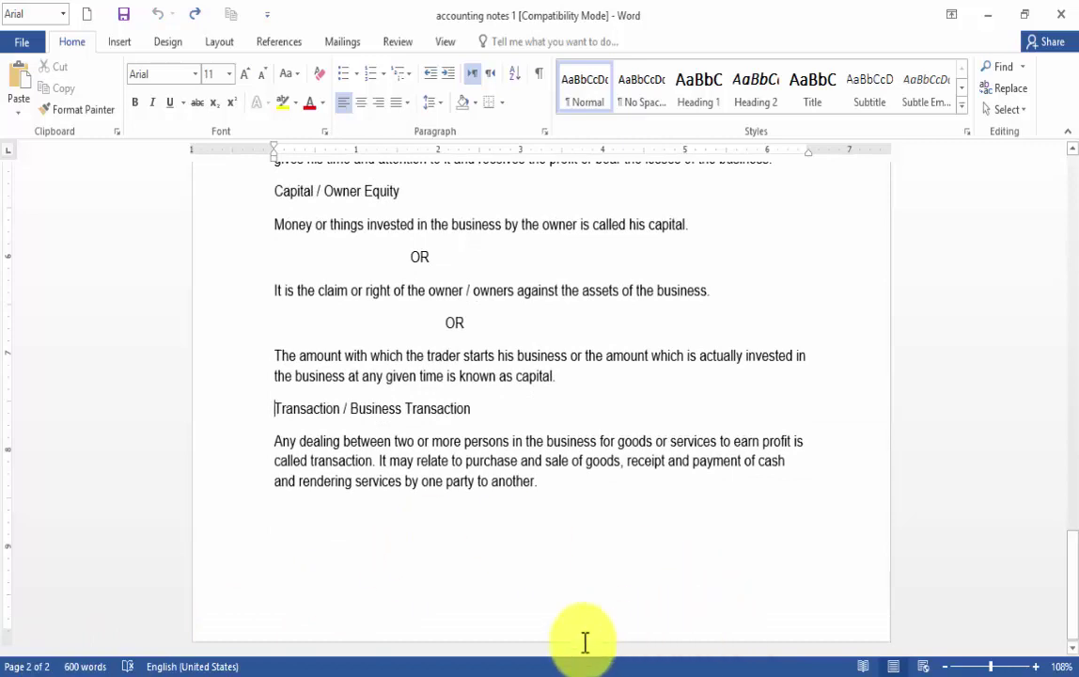
pyautogui.press('ctrl+super+o')
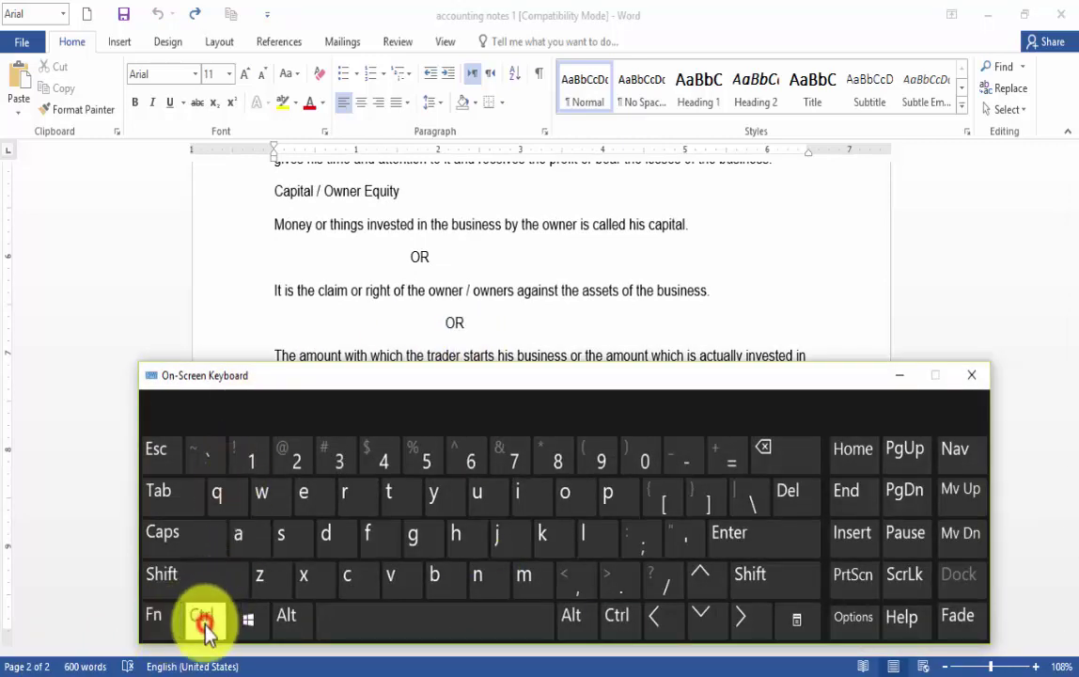
pyautogui.click(205, 625)
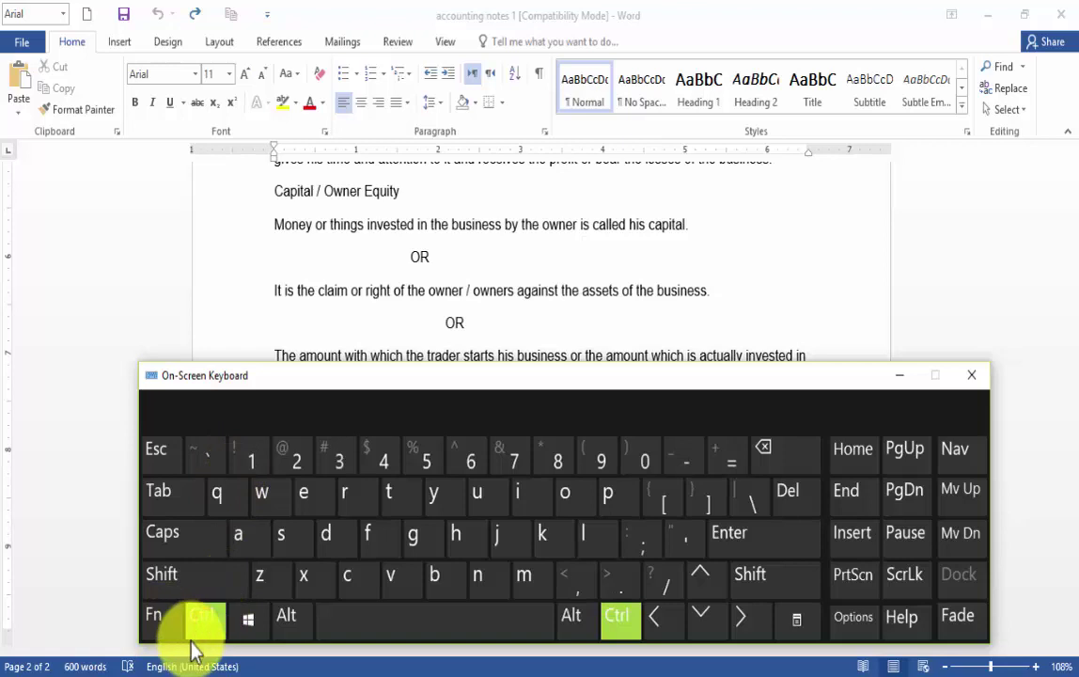
pyautogui.click(264, 583)
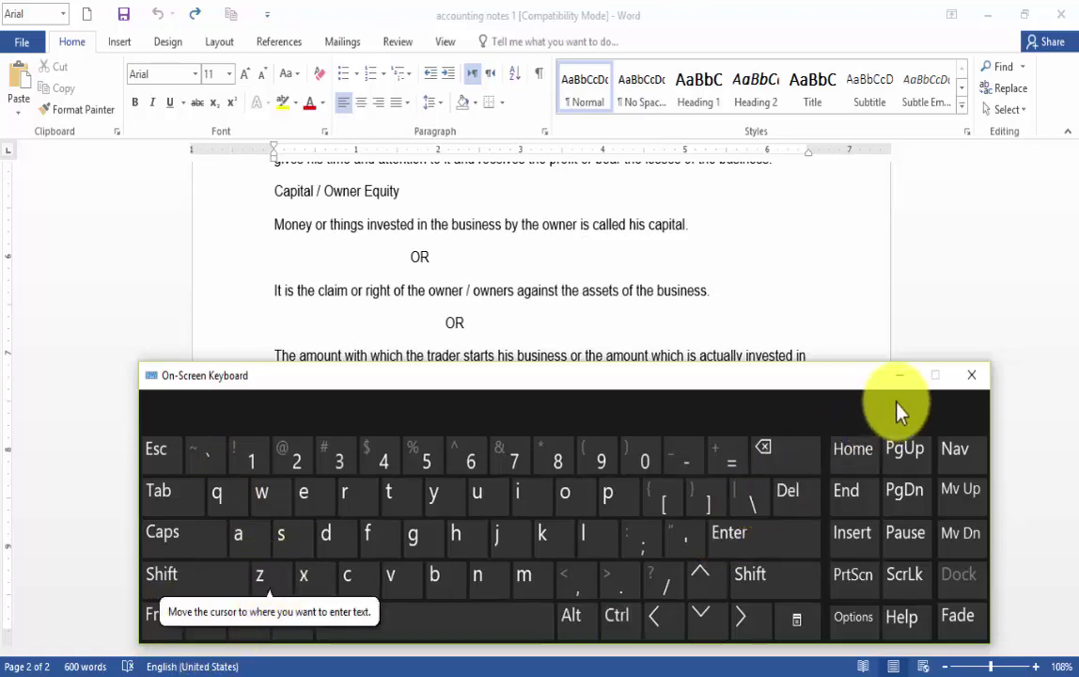
pyautogui.click(905, 377)
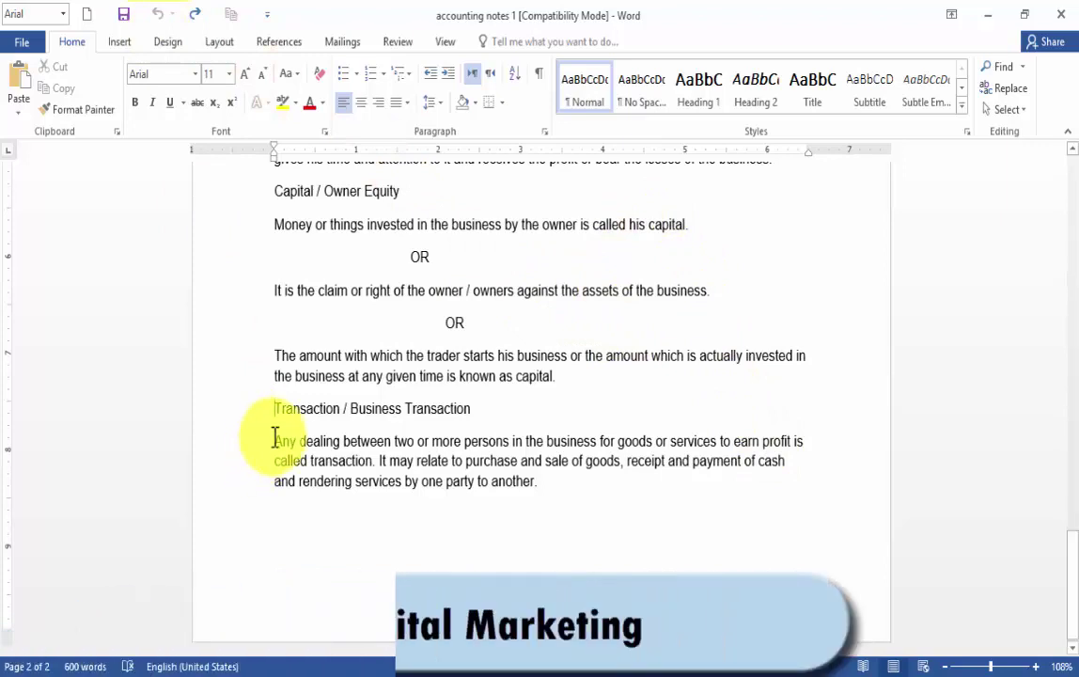
pyautogui.press('Return')
pyautogui.press('Return')
pyautogui.press('Return')
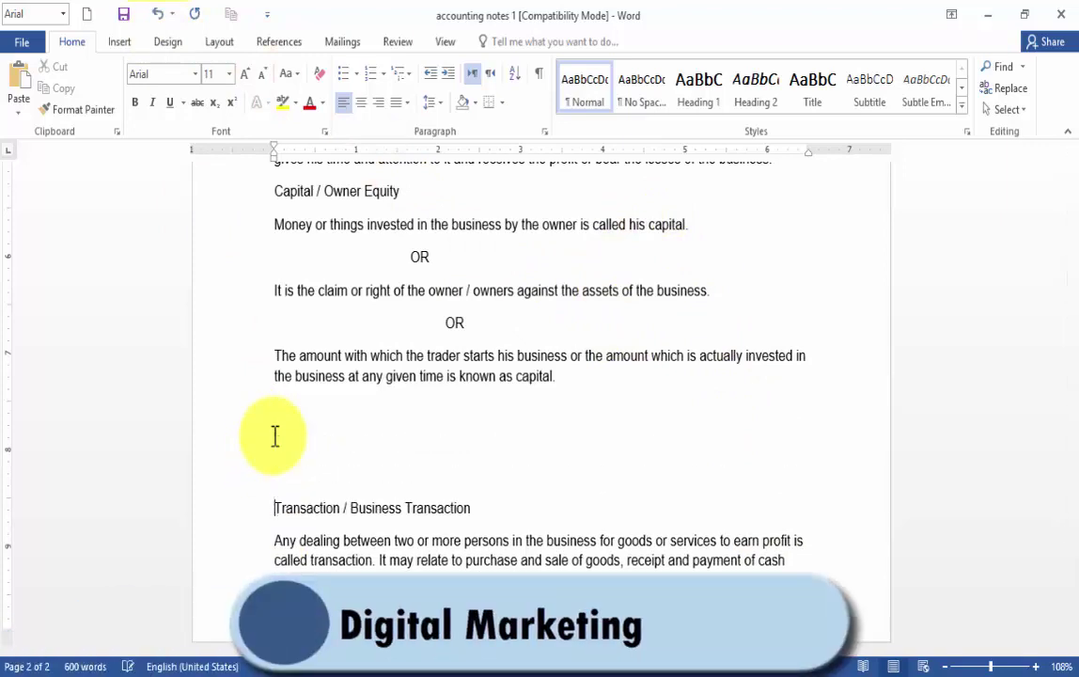
pyautogui.press('Return')
pyautogui.press('Return')
pyautogui.press('Return')
pyautogui.press('Return')
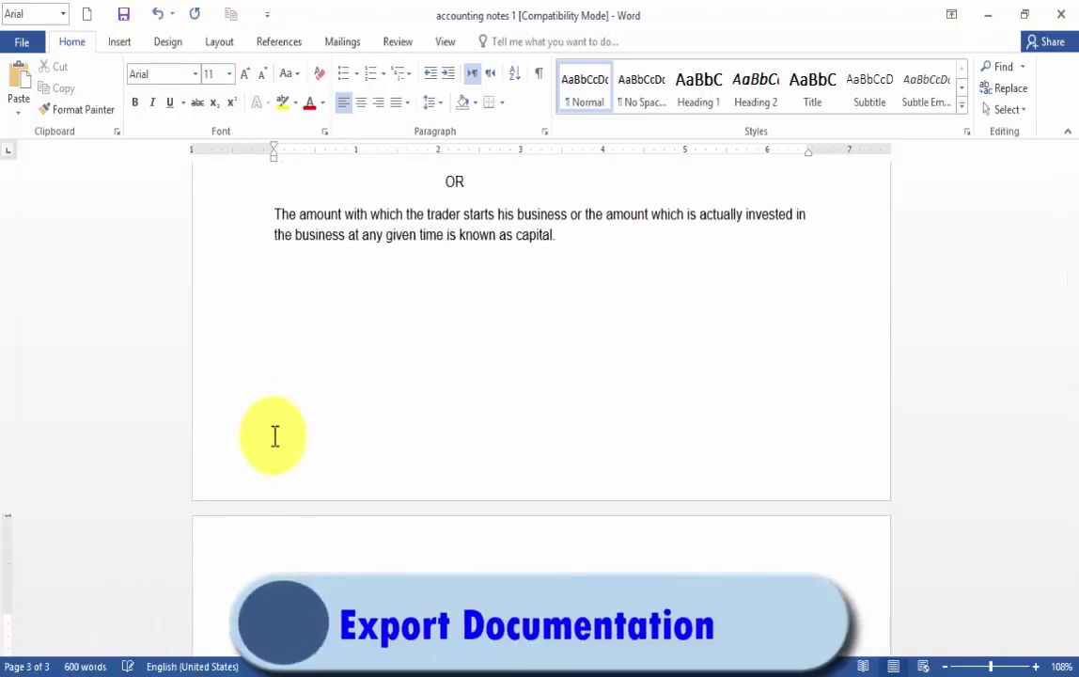
# - Undo the three inserted blank lines so Transaction sits directly below the capital paragraph
pyautogui.click(160, 14)
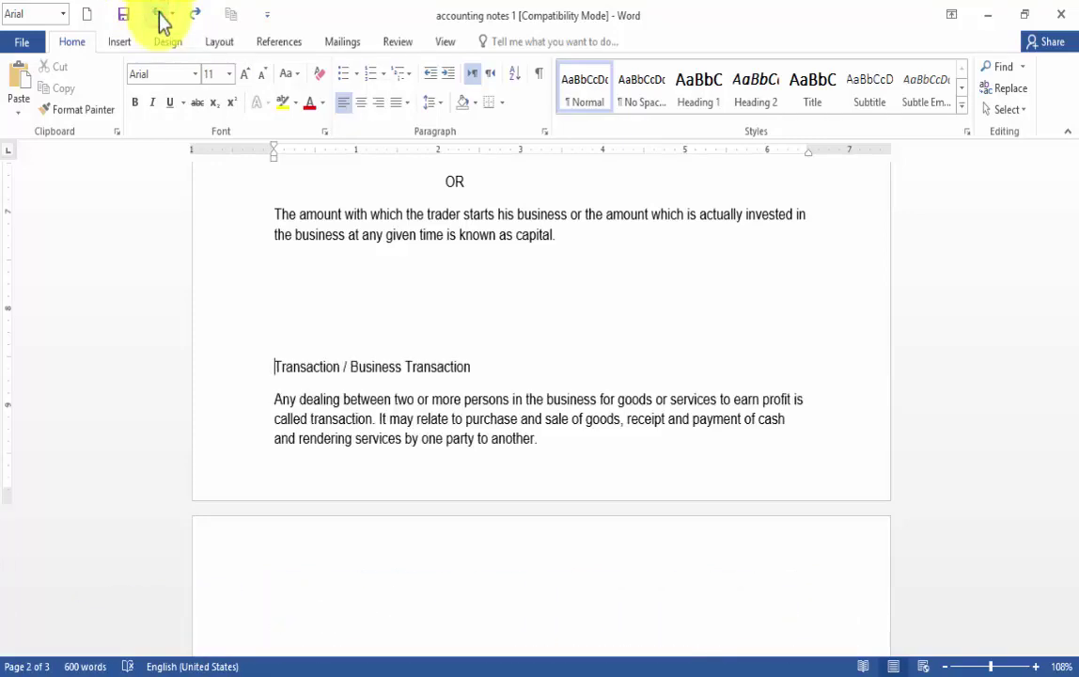
pyautogui.click(159, 14)
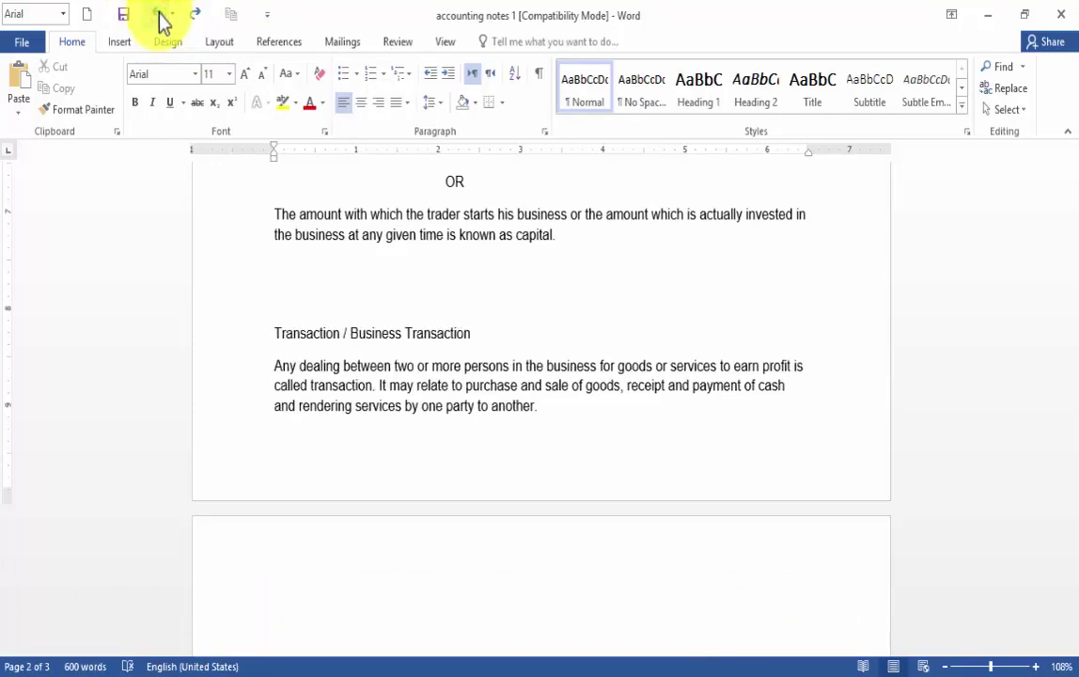
pyautogui.click(159, 14)
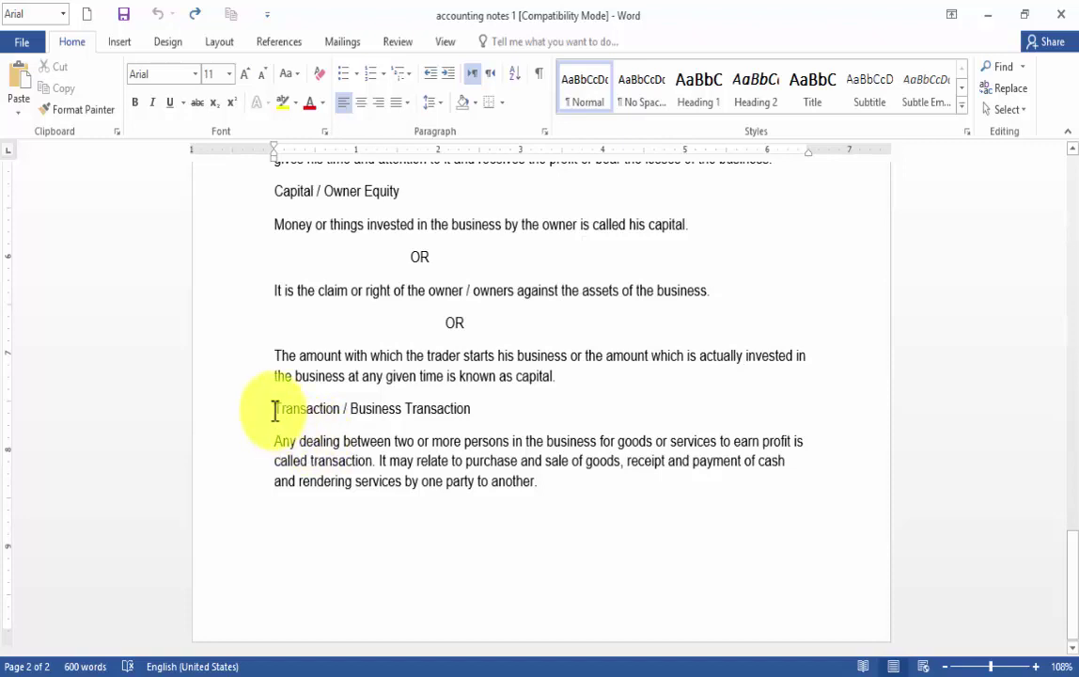
# - Select from the word 'Transaction' through the end of its Business Transaction definition paragraph
pyautogui.click(274, 410)
pyautogui.click(275, 407)
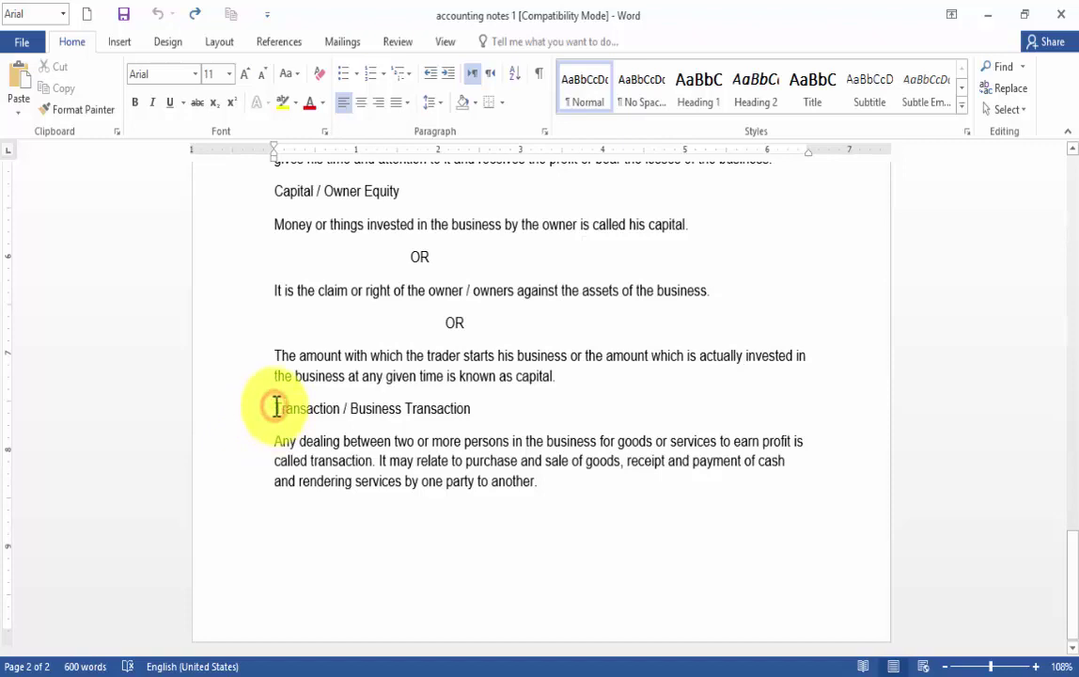
pyautogui.moveTo(284, 408); pyautogui.dragTo(312, 408)
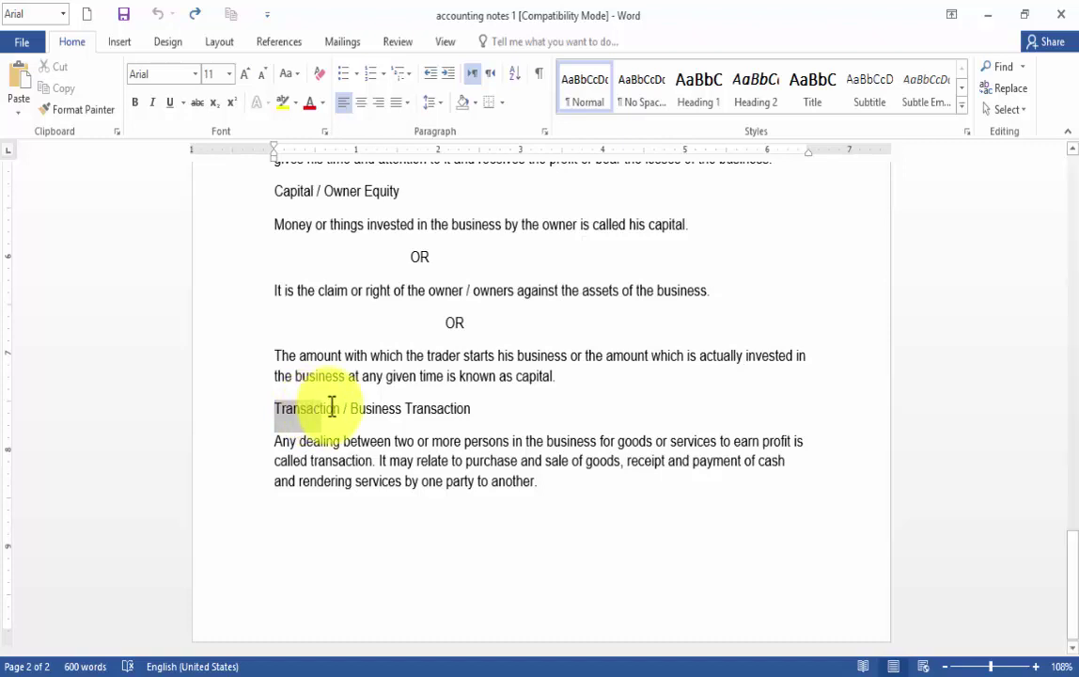
pyautogui.moveTo(312, 408)
pyautogui.mouseDown()
pyautogui.moveTo(366, 408)
pyautogui.moveTo(548, 458)
pyautogui.moveTo(555, 498)
pyautogui.mouseUp()
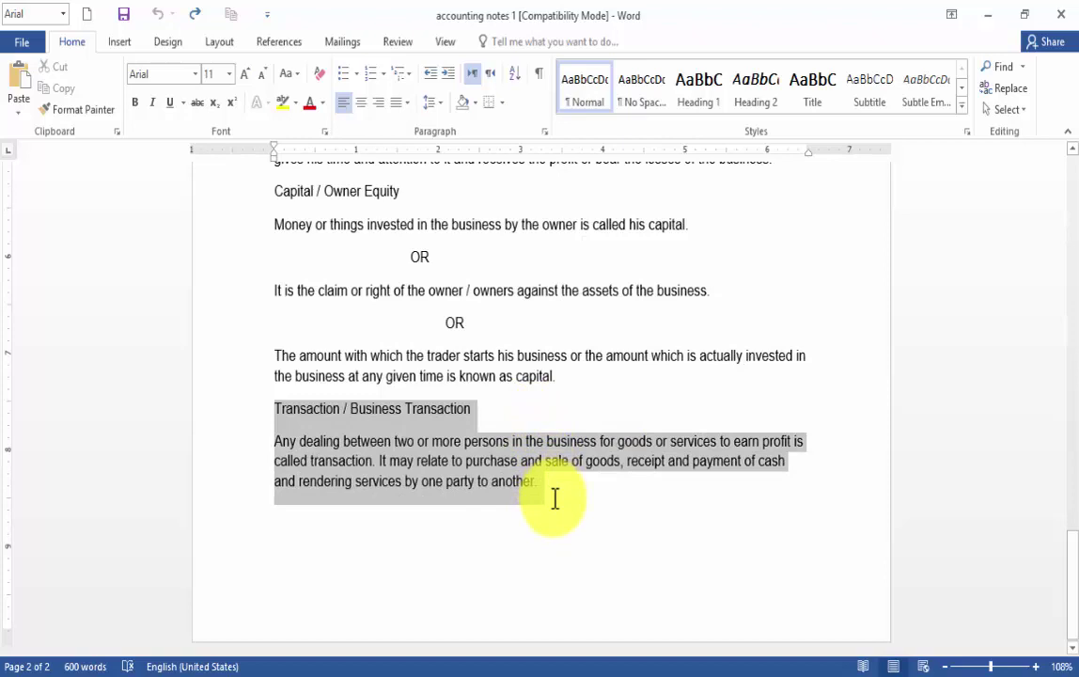
pyautogui.moveTo(554, 498); pyautogui.dragTo(560, 499)
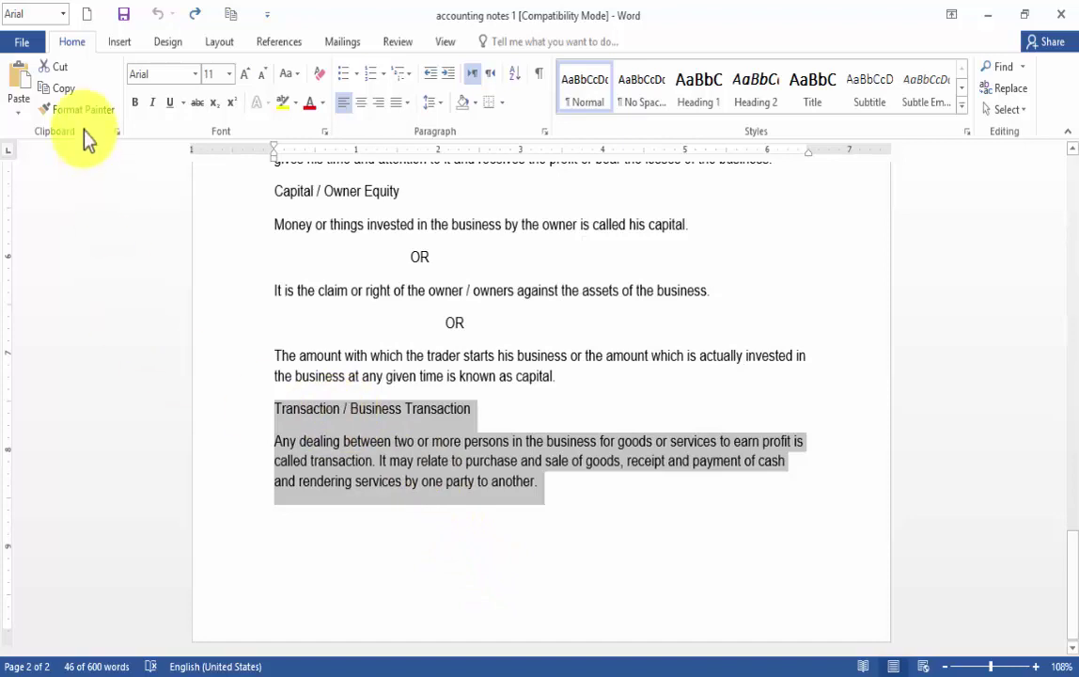
pyautogui.click(57, 68)
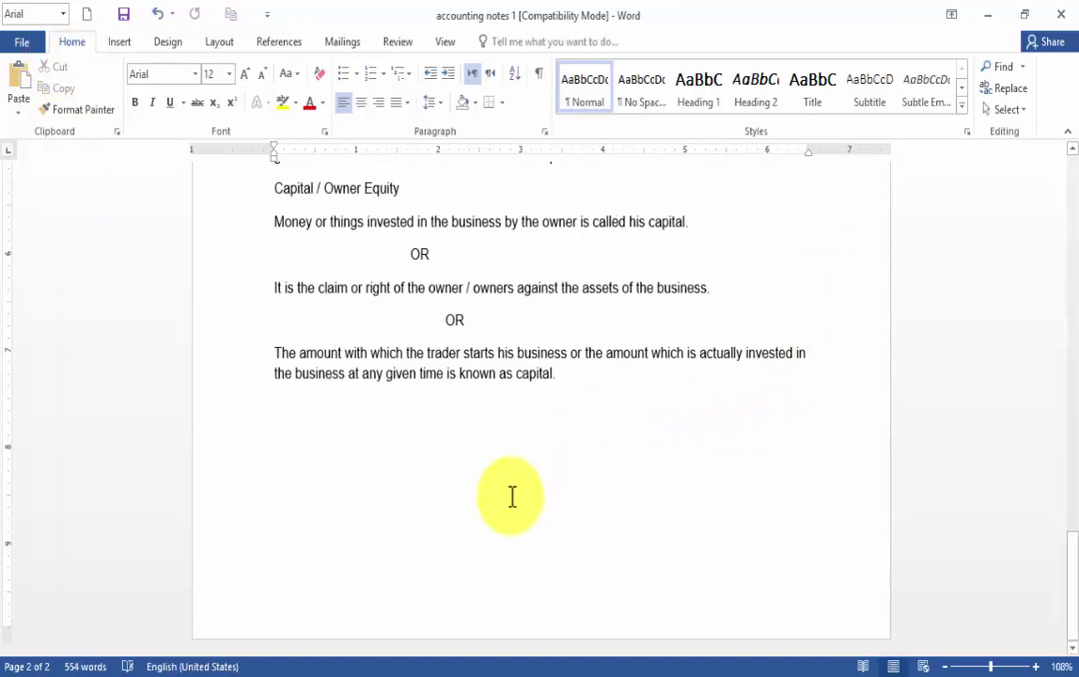
pyautogui.press('Return')
pyautogui.press('Return')
pyautogui.press('Return')
pyautogui.press('Return')
pyautogui.press('Return')
pyautogui.press('Return')
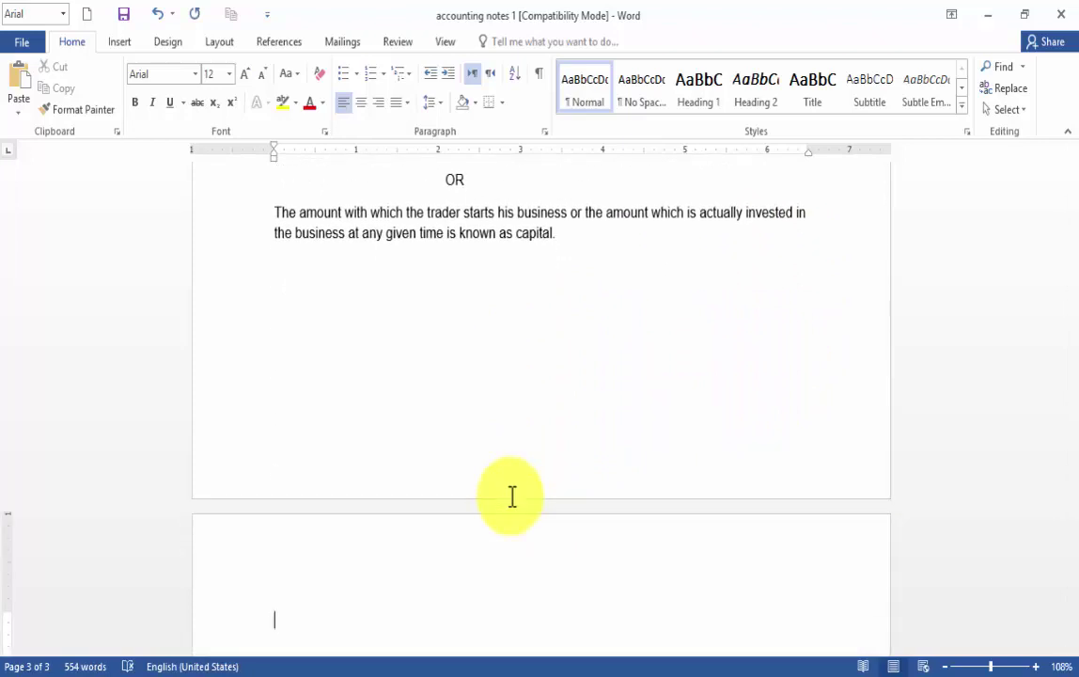
pyautogui.click(19, 87)
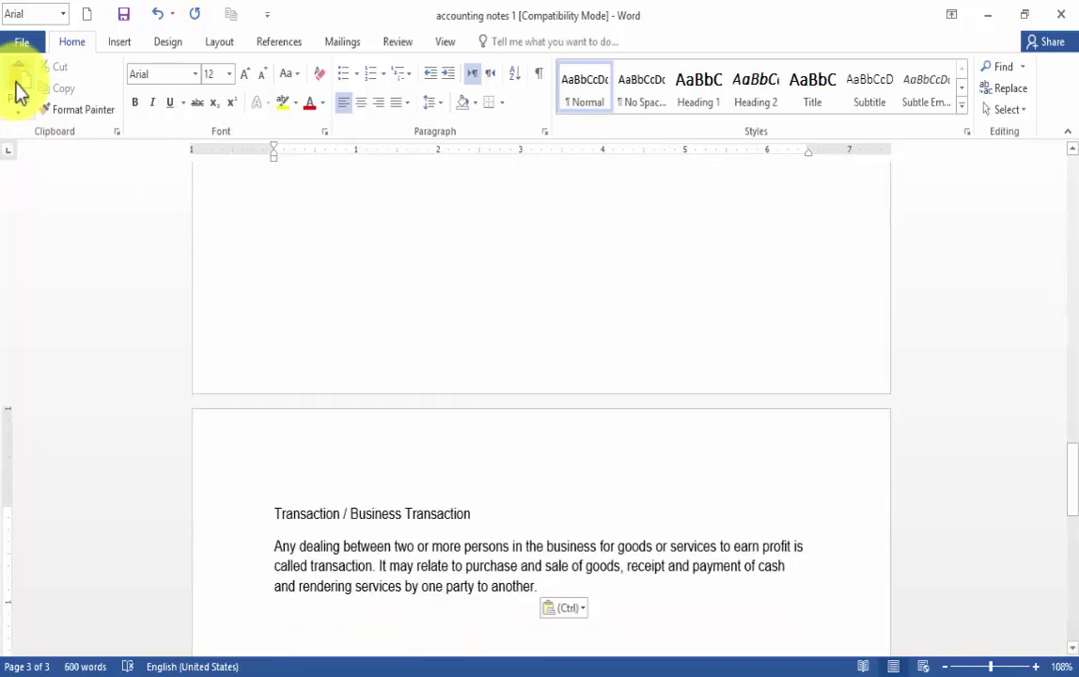
pyautogui.scroll(2, 308, 271)
pyautogui.scroll(1, 293, 457)
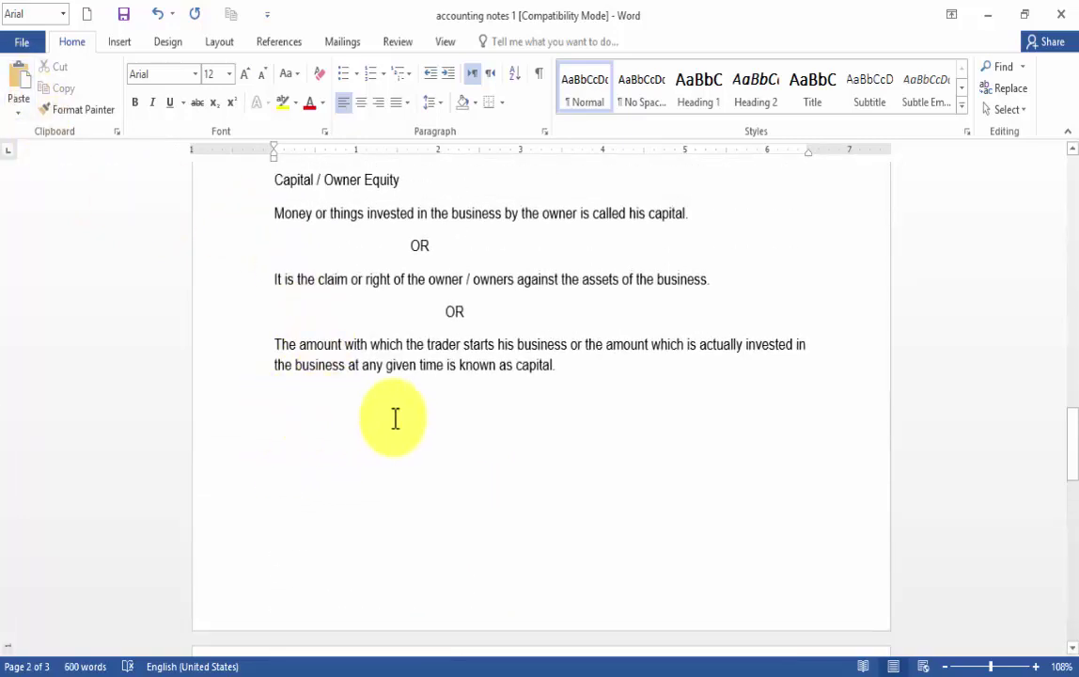
pyautogui.scroll(-5, 388, 376)
pyautogui.scroll(-2, 388, 372)
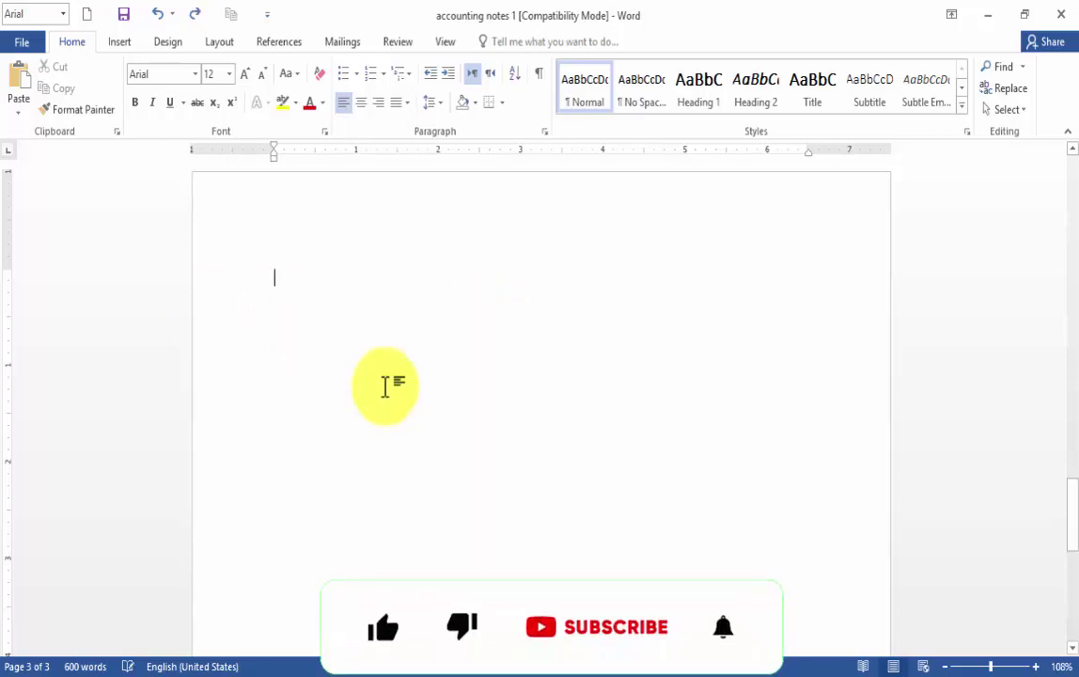
pyautogui.scroll(3, 386, 385)
pyautogui.scroll(8, 385, 385)
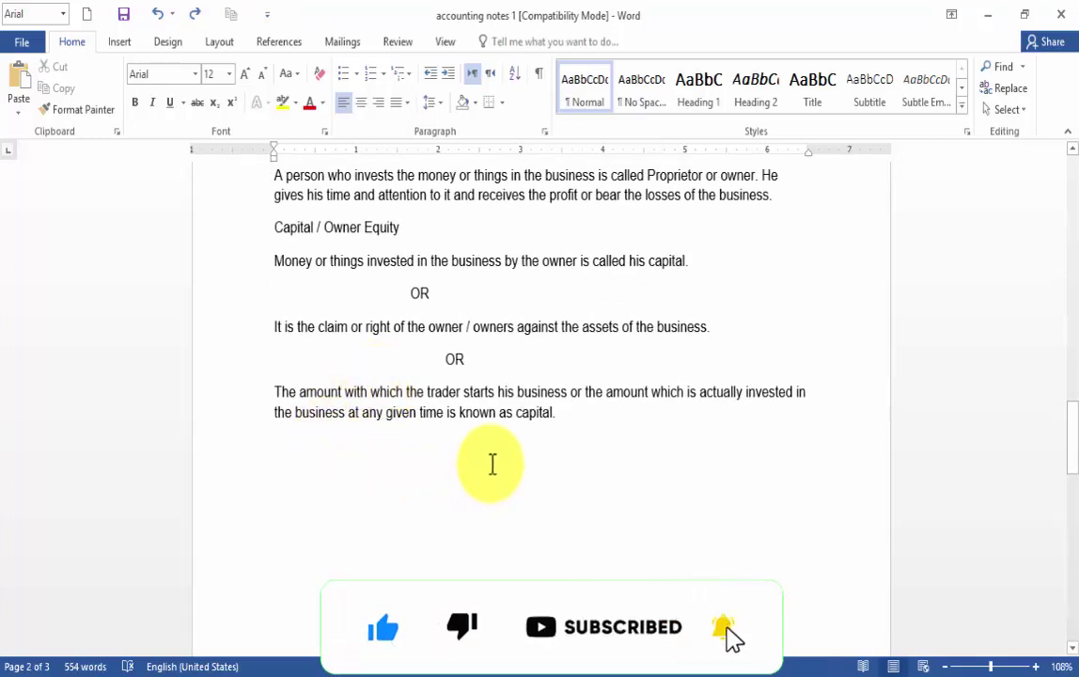
pyautogui.press('BackSpace')
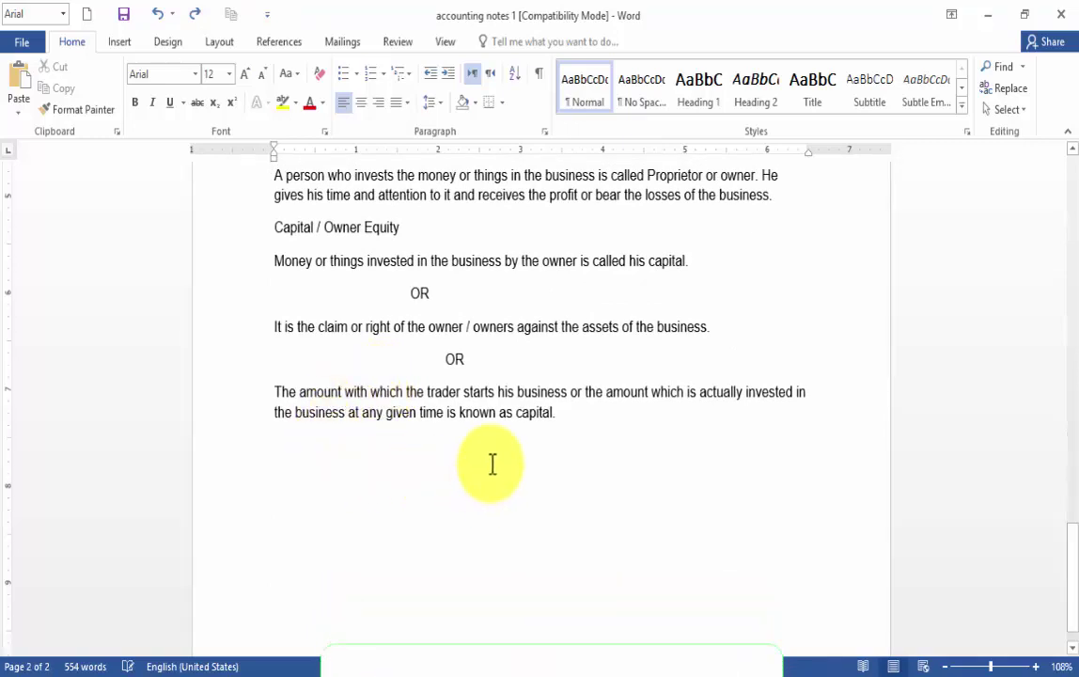
pyautogui.scroll(-1, 491, 463)
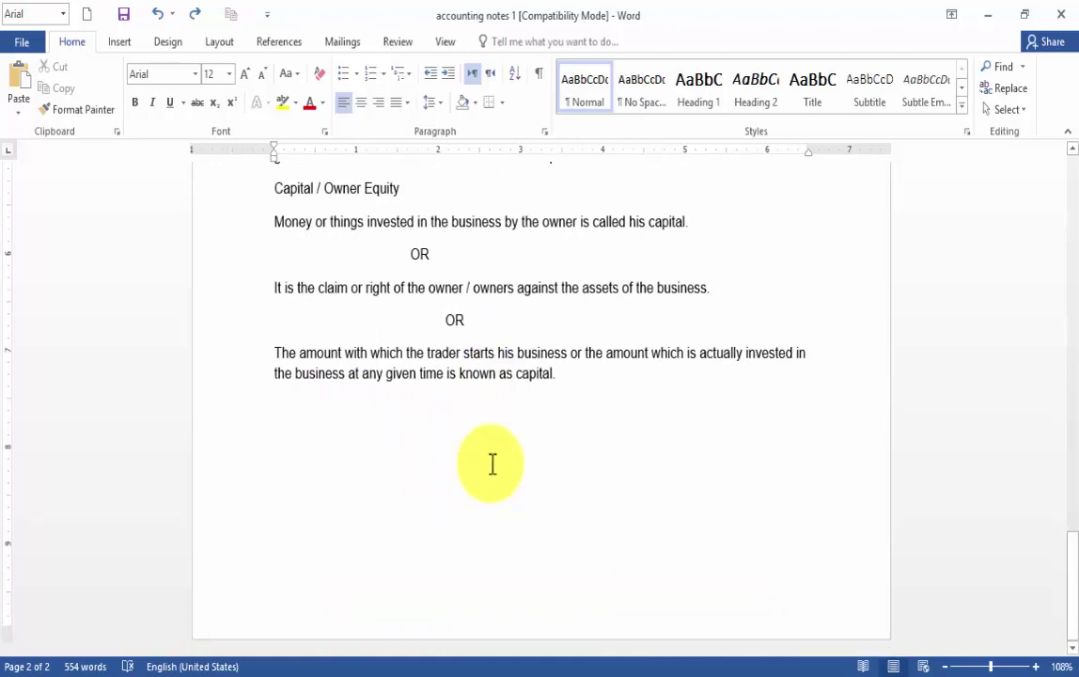
pyautogui.hotkey('ctrl', 'z')
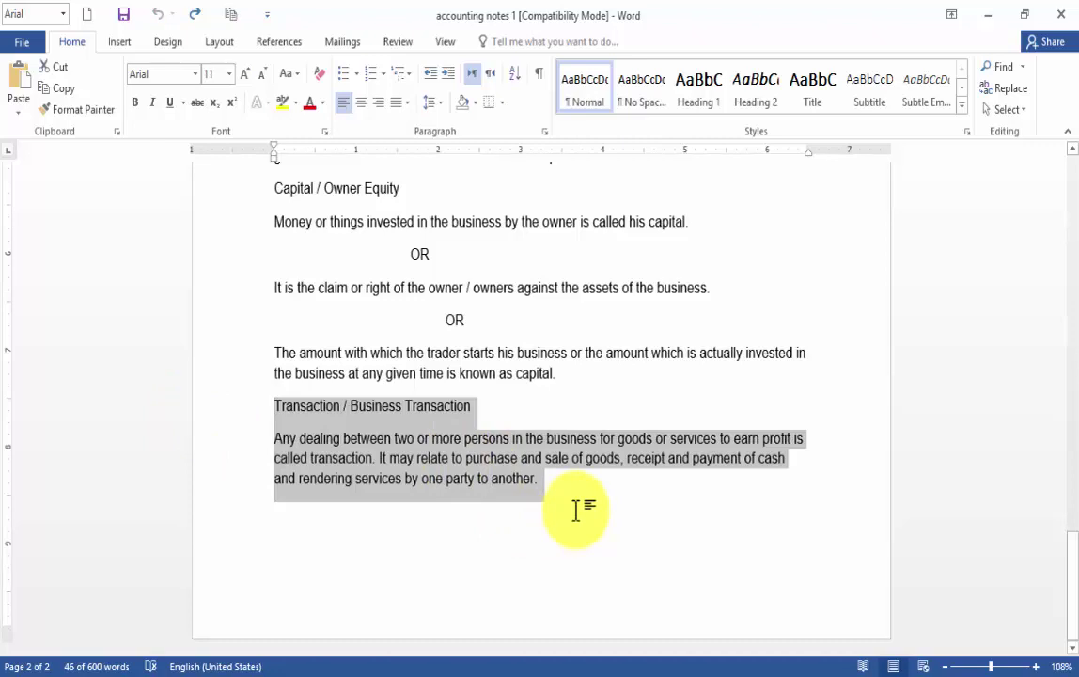
pyautogui.click(575, 508)
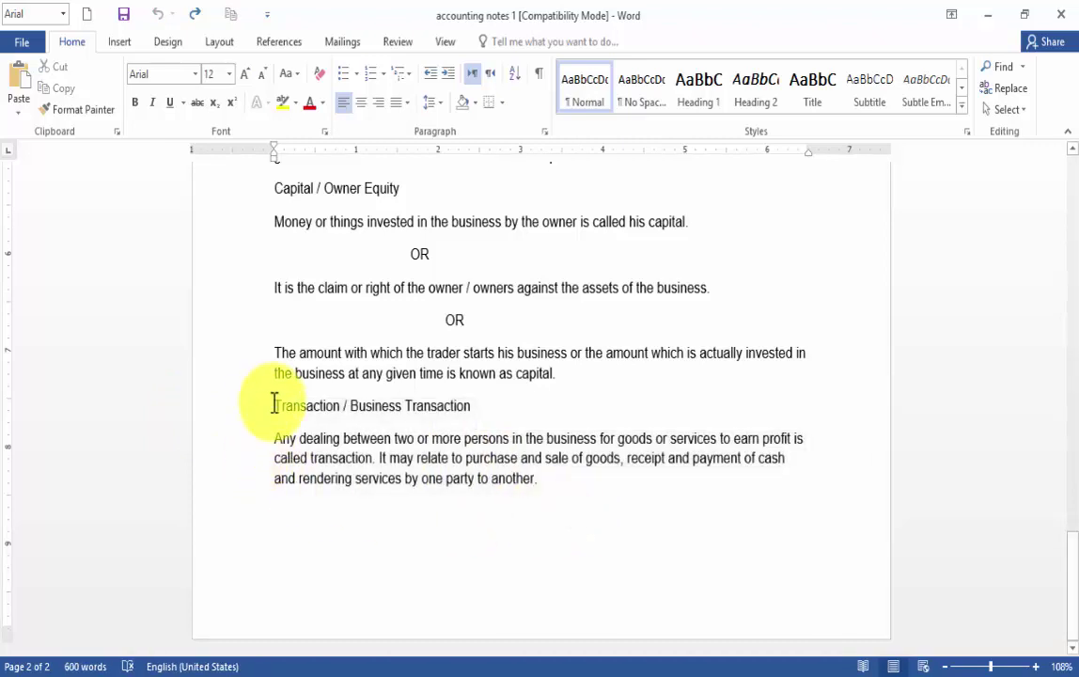
pyautogui.click(271, 404)
pyautogui.moveTo(312, 410); pyautogui.dragTo(549, 474)
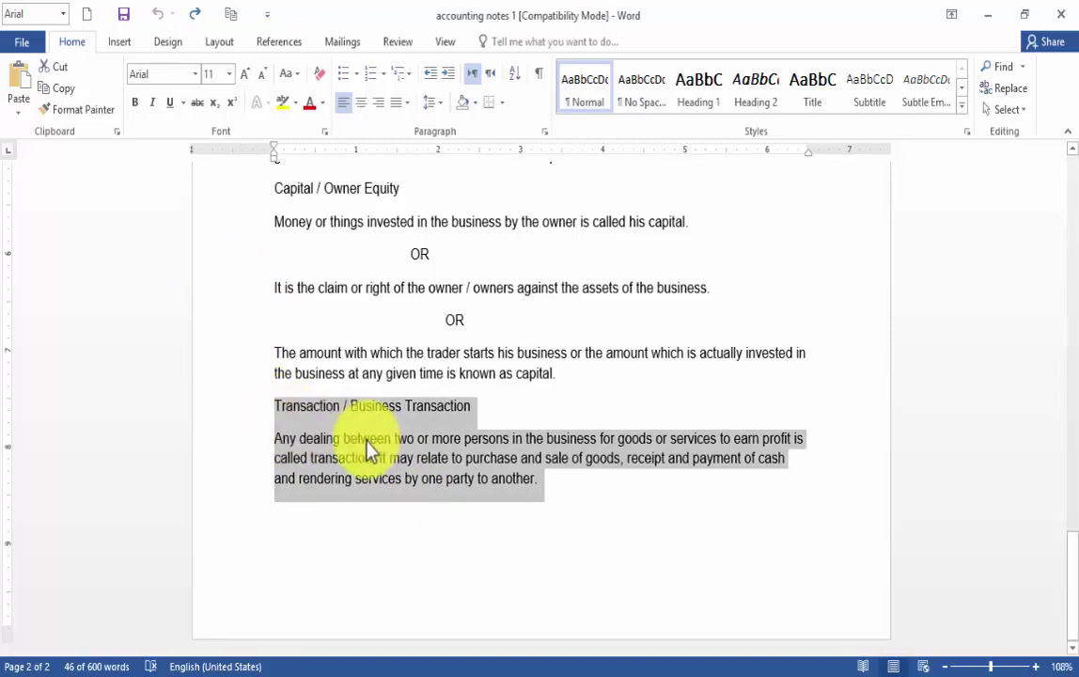
pyautogui.press('Delete')
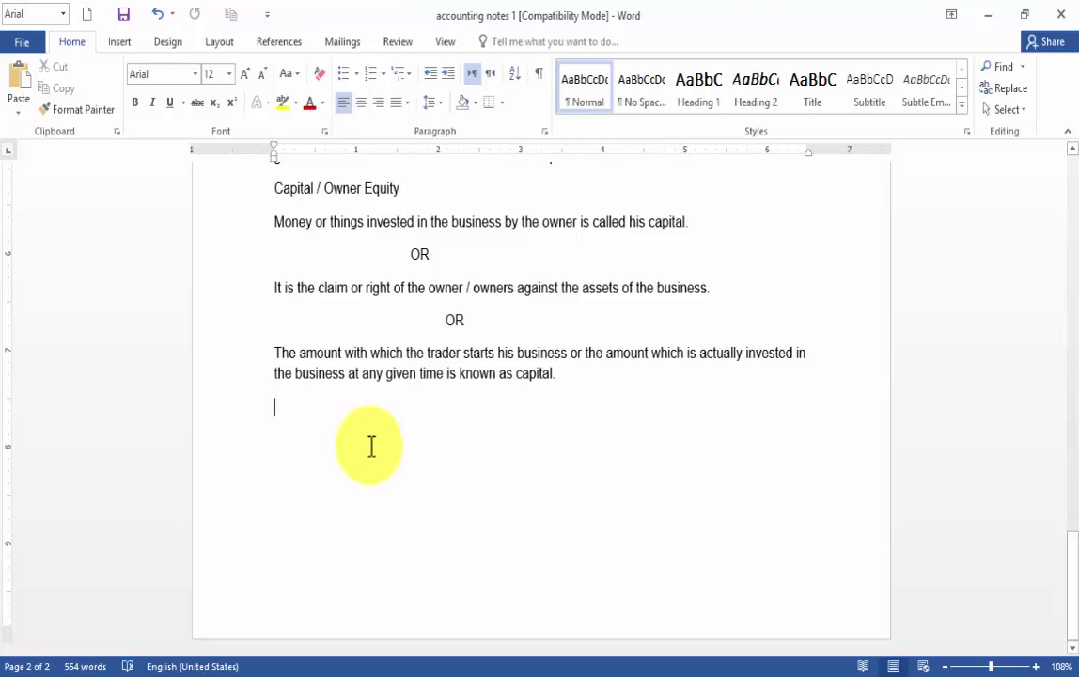
pyautogui.press('Return')
pyautogui.press('Return')
pyautogui.press('Return')
pyautogui.press('Return')
pyautogui.press('Return')
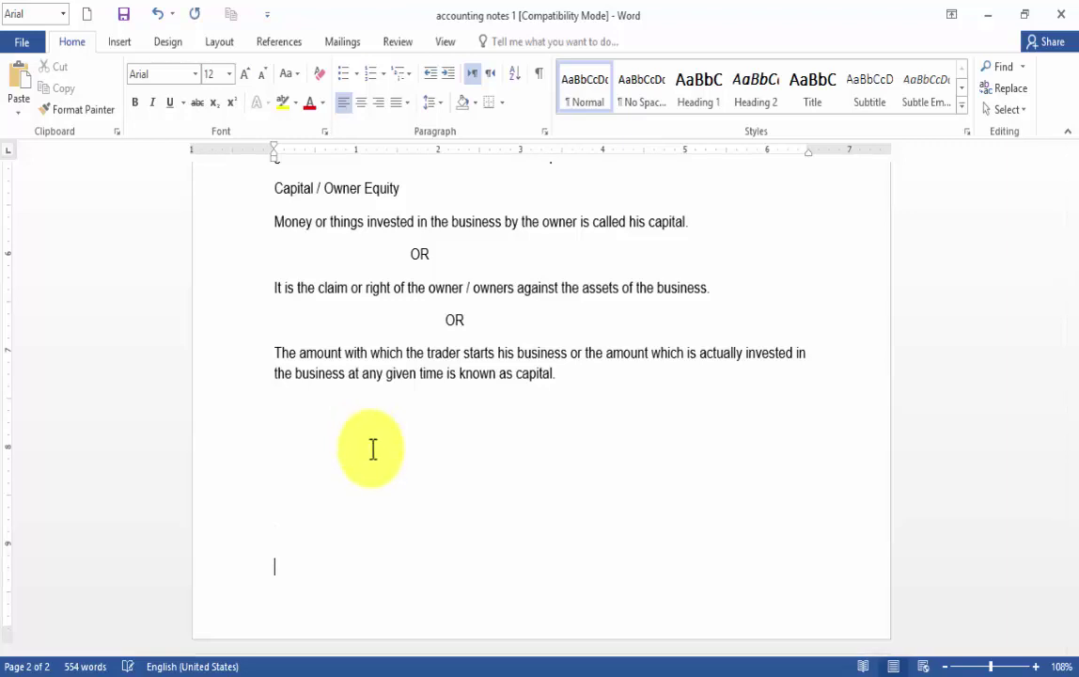
pyautogui.press('Return')
pyautogui.press('Return')
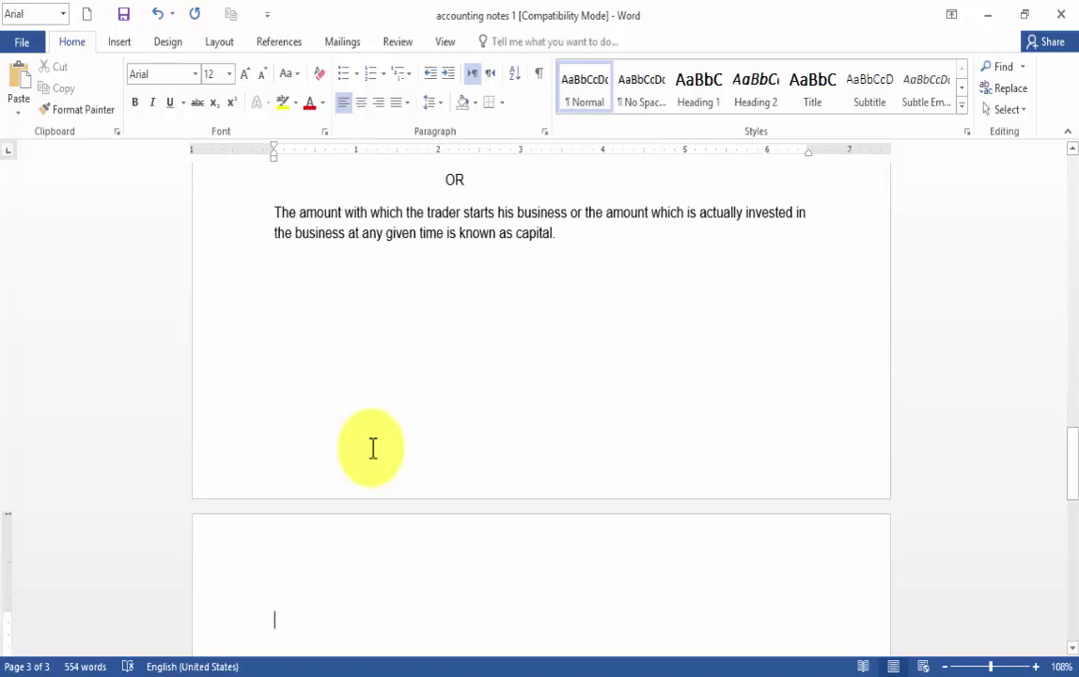
pyautogui.write('Transaction / Business Transaction Any dealing between two or more persons in the business for goods or services to earn profit is called transaction. It may relate to purchase and sale of goods, receipt and payment of cash and rendering services by one party to another.')
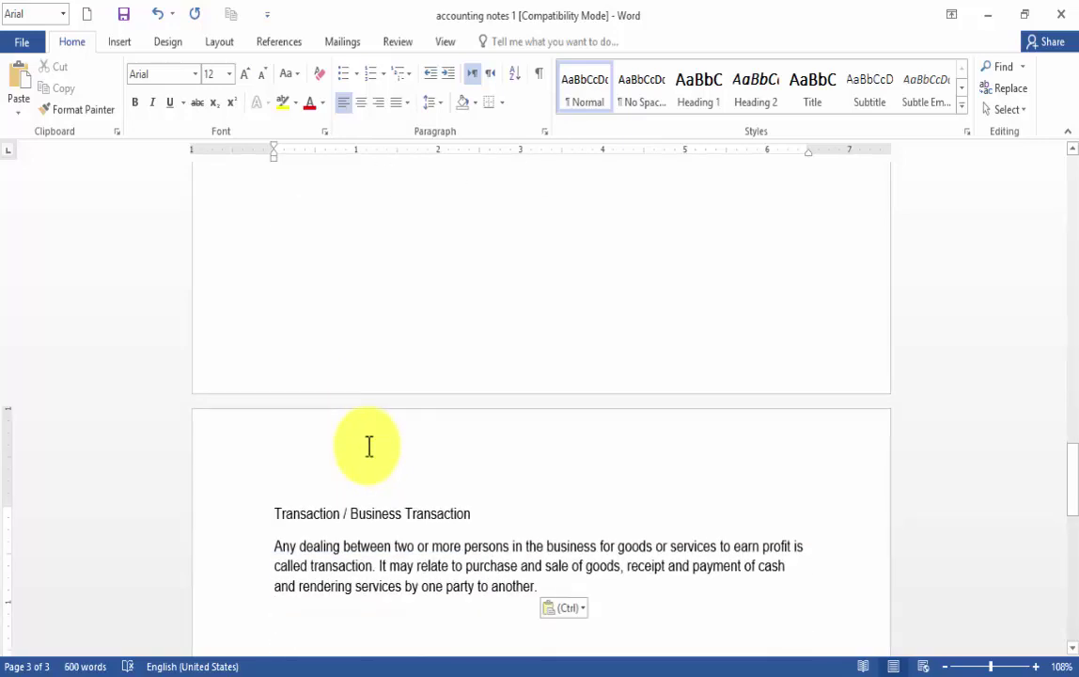
pyautogui.hotkey('ctrl', 'z')
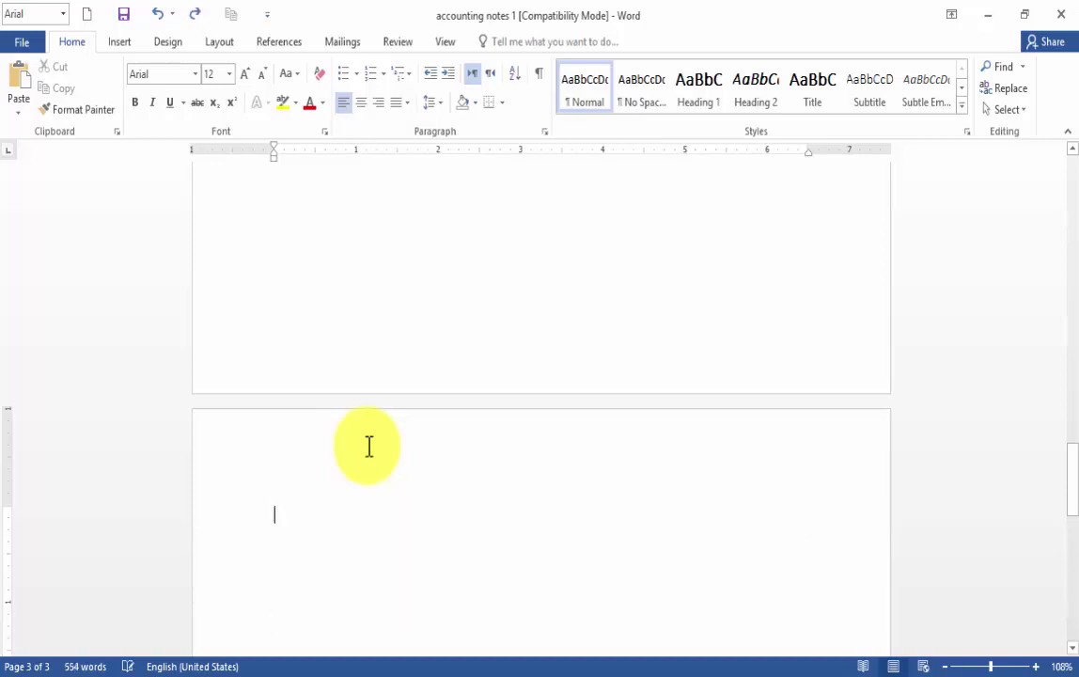
pyautogui.hotkey('ctrl', 'y')
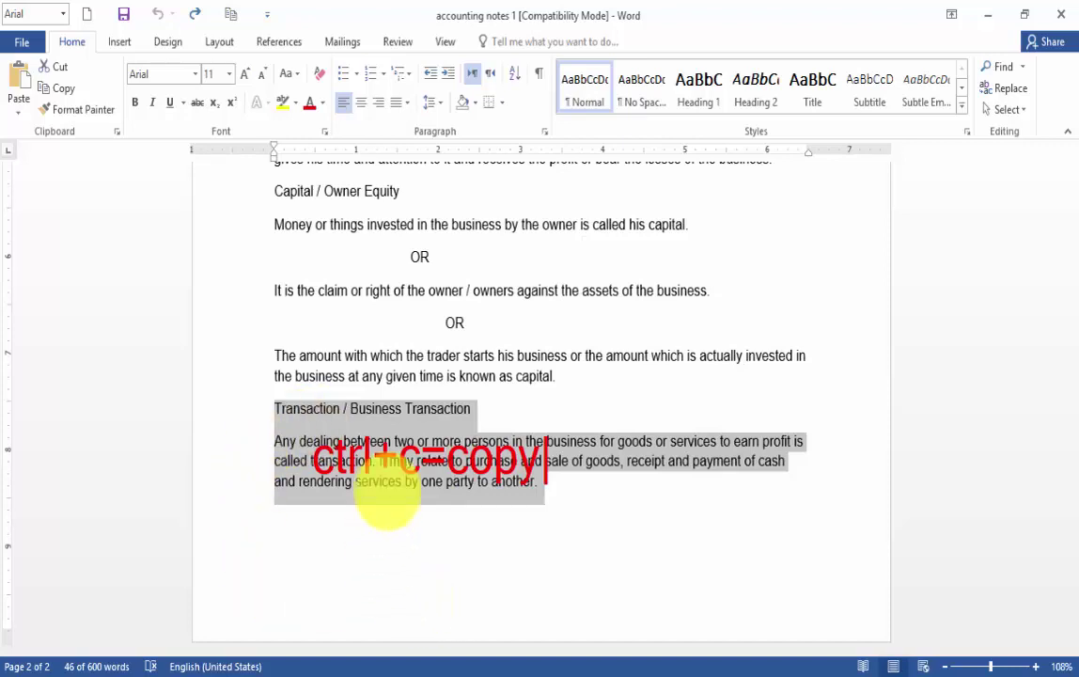
pyautogui.click(301, 427)
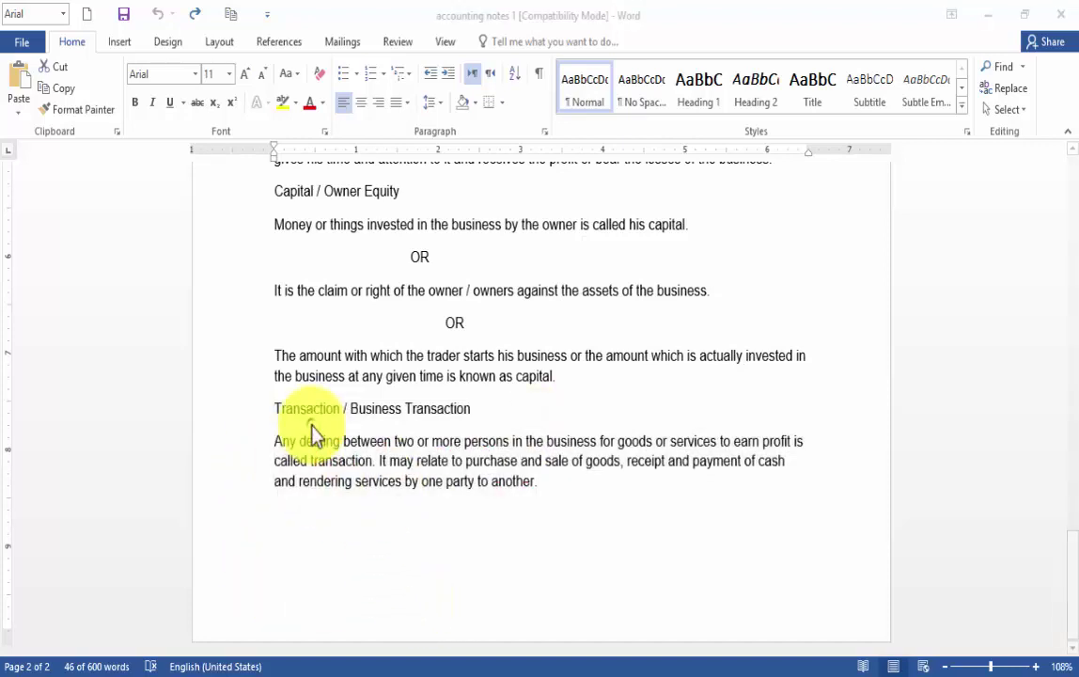
pyautogui.moveTo(541, 498); pyautogui.dragTo(275, 408)
pyautogui.hotkey('ctrl', 'c')
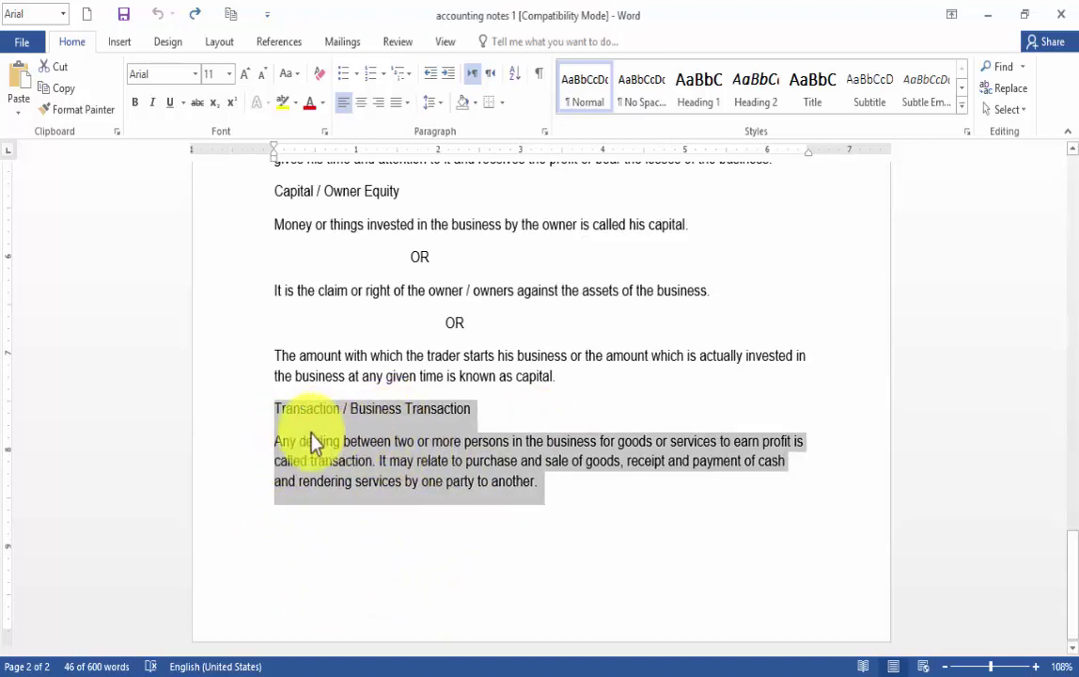
pyautogui.click(513, 558)
pyautogui.press('Return')
pyautogui.press('Return')
pyautogui.press('Return')
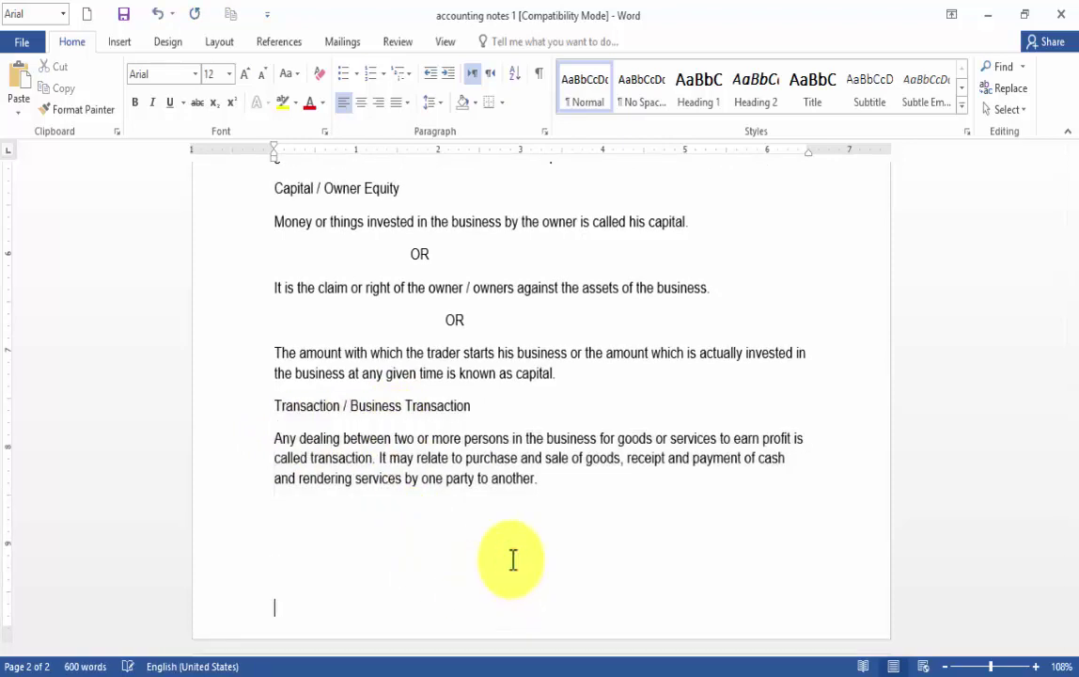
pyautogui.press('Return')
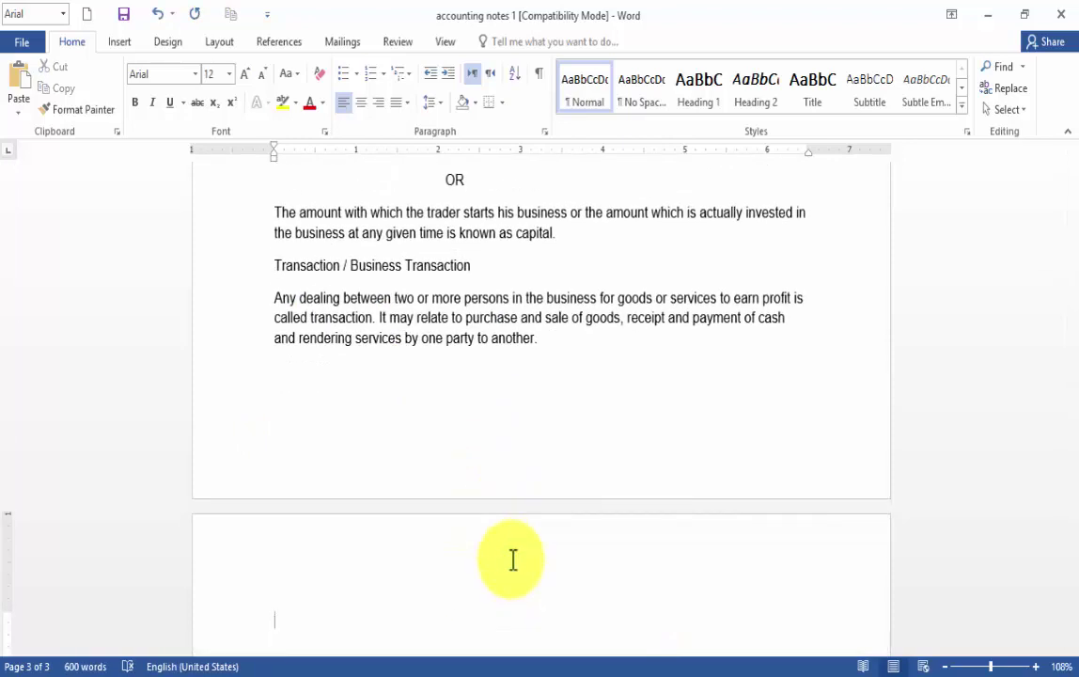
pyautogui.hotkey('ctrl', 'v')
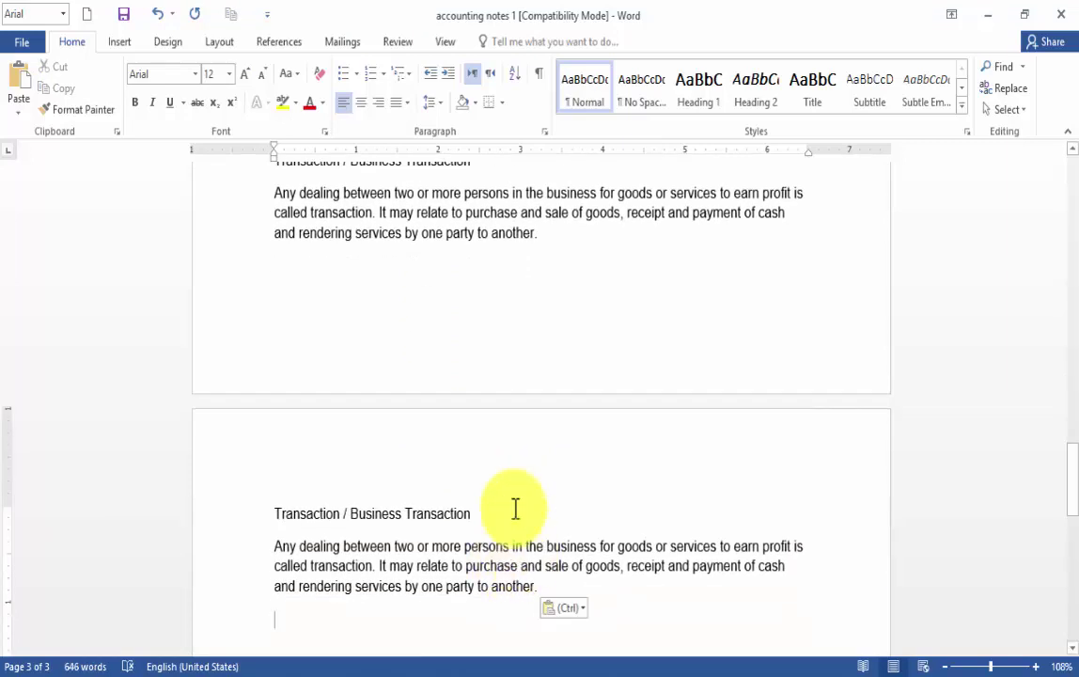
pyautogui.scroll(1, 479, 364)
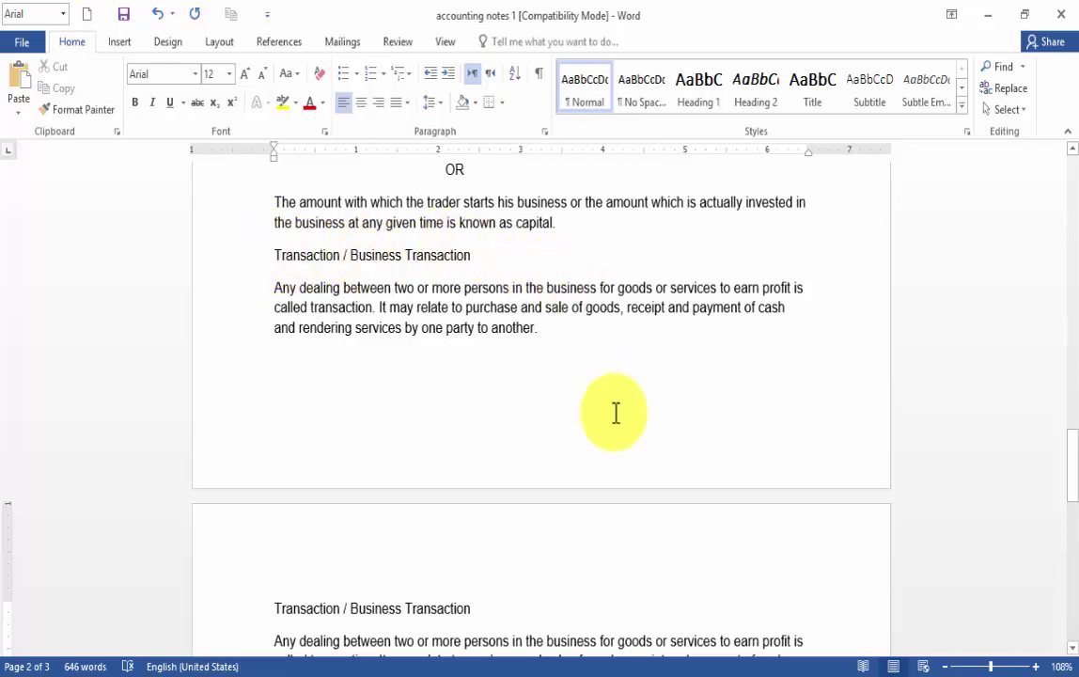
pyautogui.hotkey('ctrl', 'v')
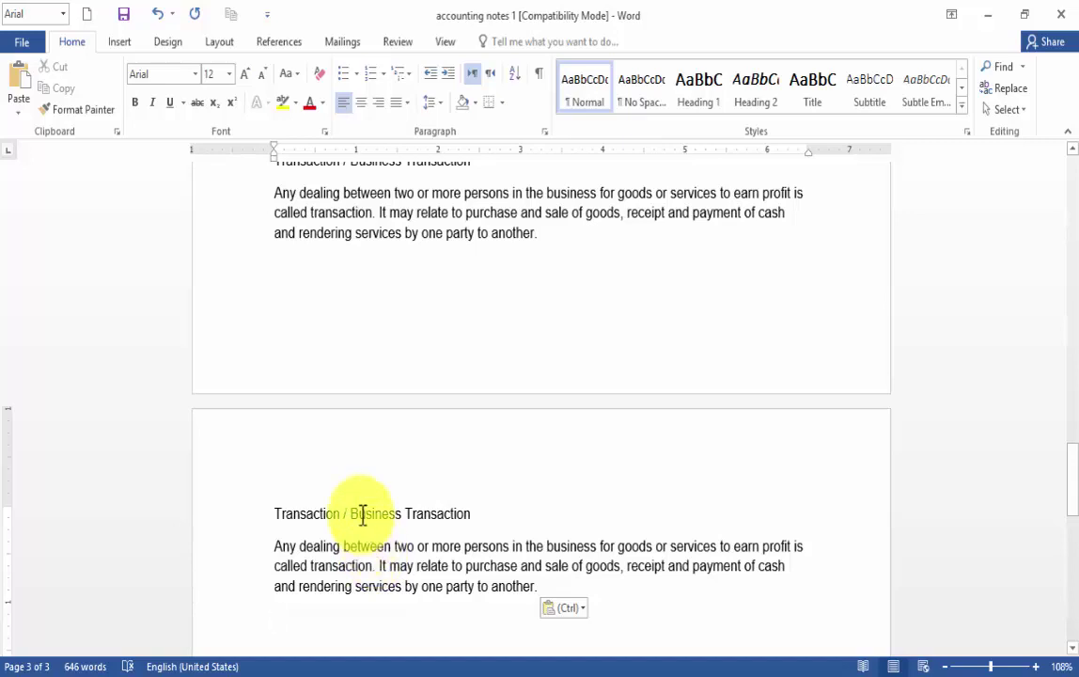
pyautogui.scroll(1, 361, 507)
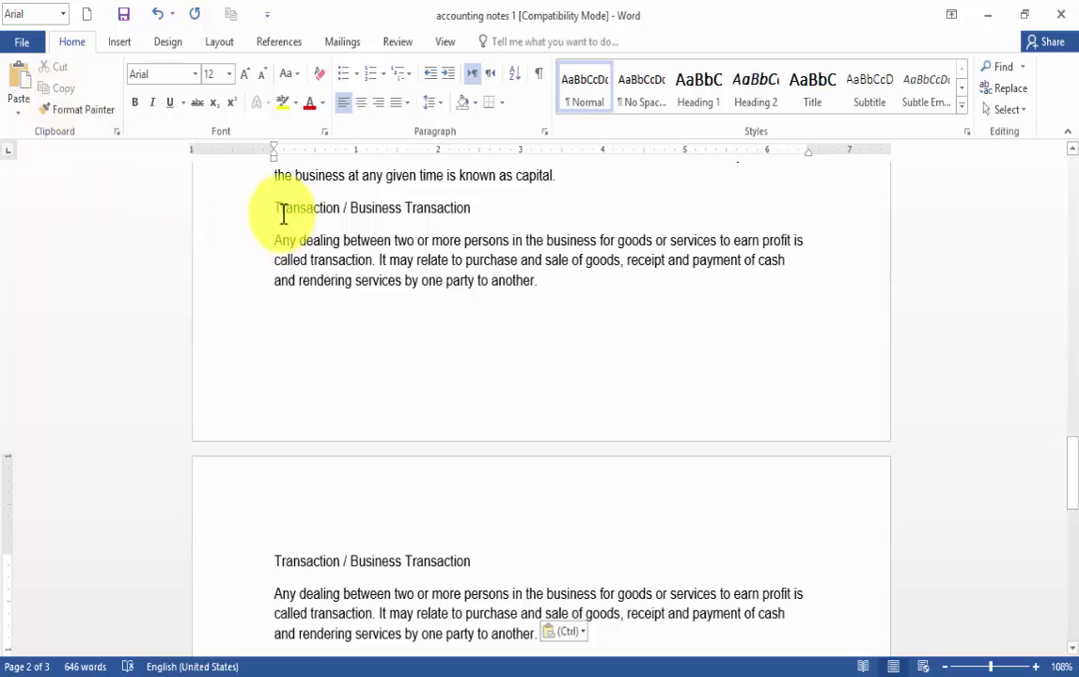
pyautogui.click(389, 287)
pyautogui.hotkey('ctrl', 'v')
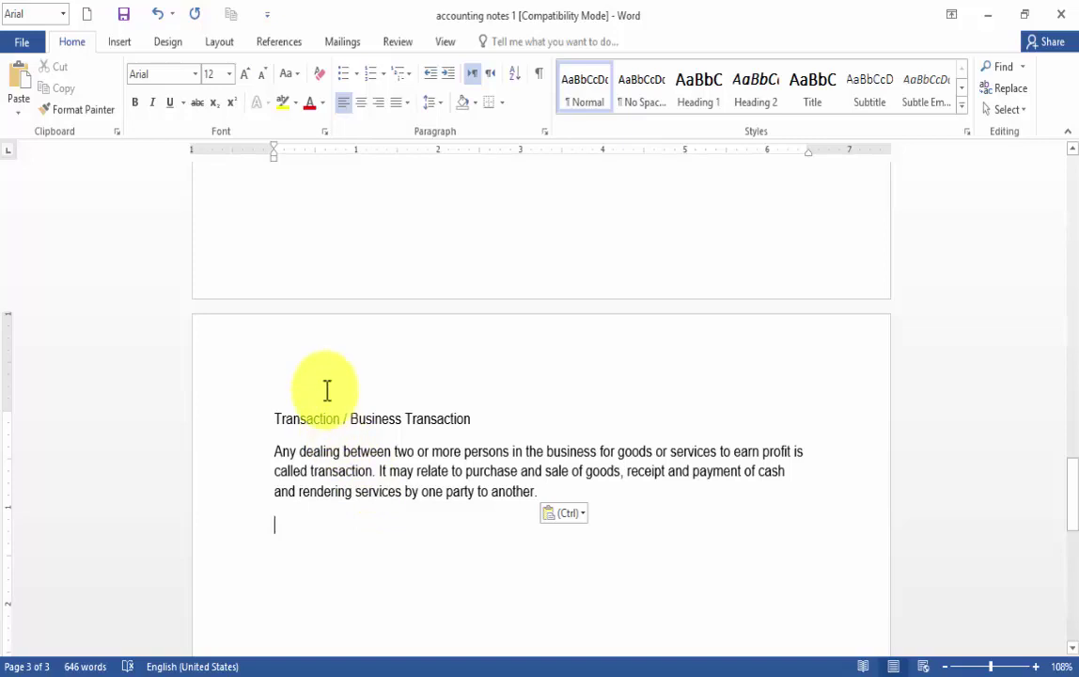
pyautogui.hotkey('ctrl', 'z')
pyautogui.moveTo(267, 408)
pyautogui.mouseDown()
pyautogui.moveTo(454, 416)
pyautogui.moveTo(531, 490)
pyautogui.mouseUp()
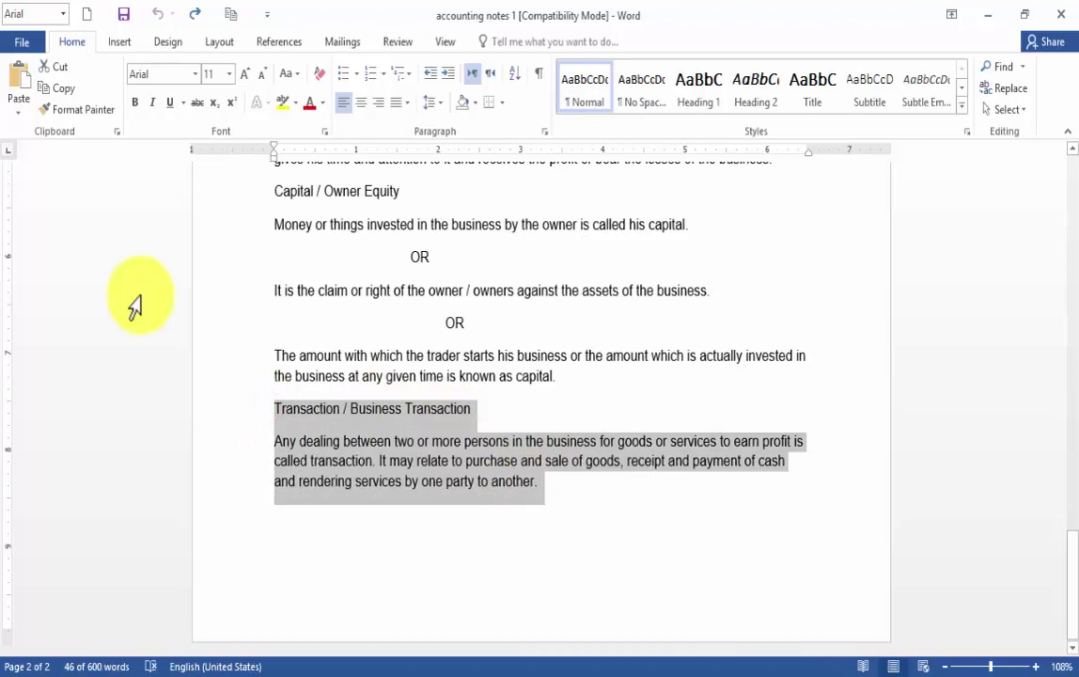
# - Copy the Transaction heading and definition and paste a duplicate on the empty line below
pyautogui.click(59, 91)
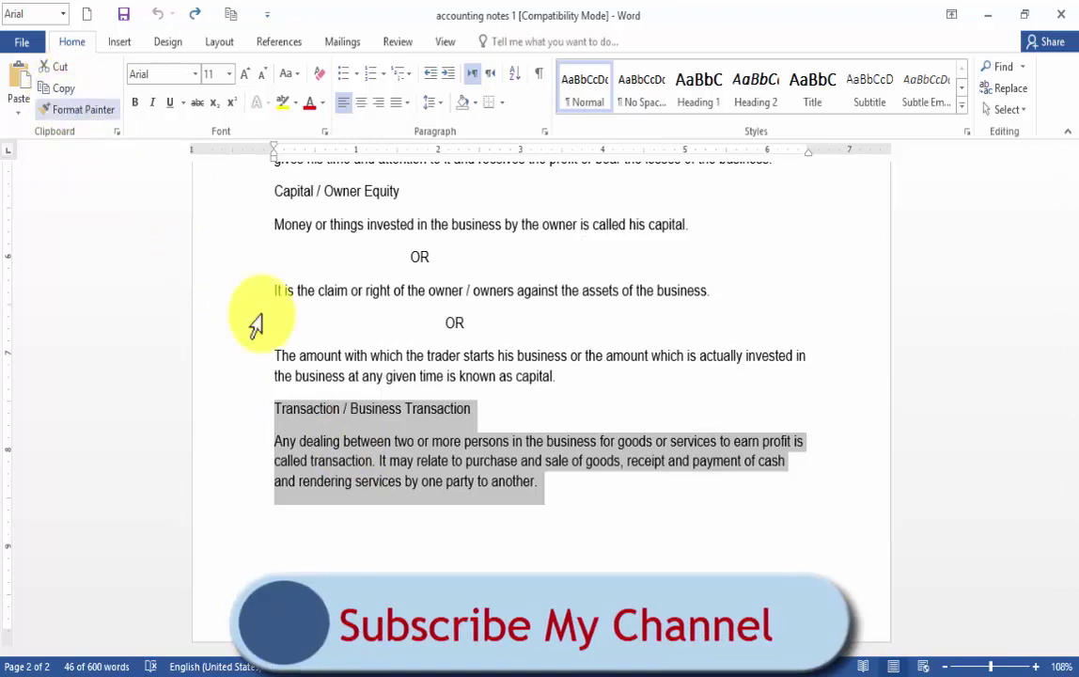
pyautogui.click(356, 520)
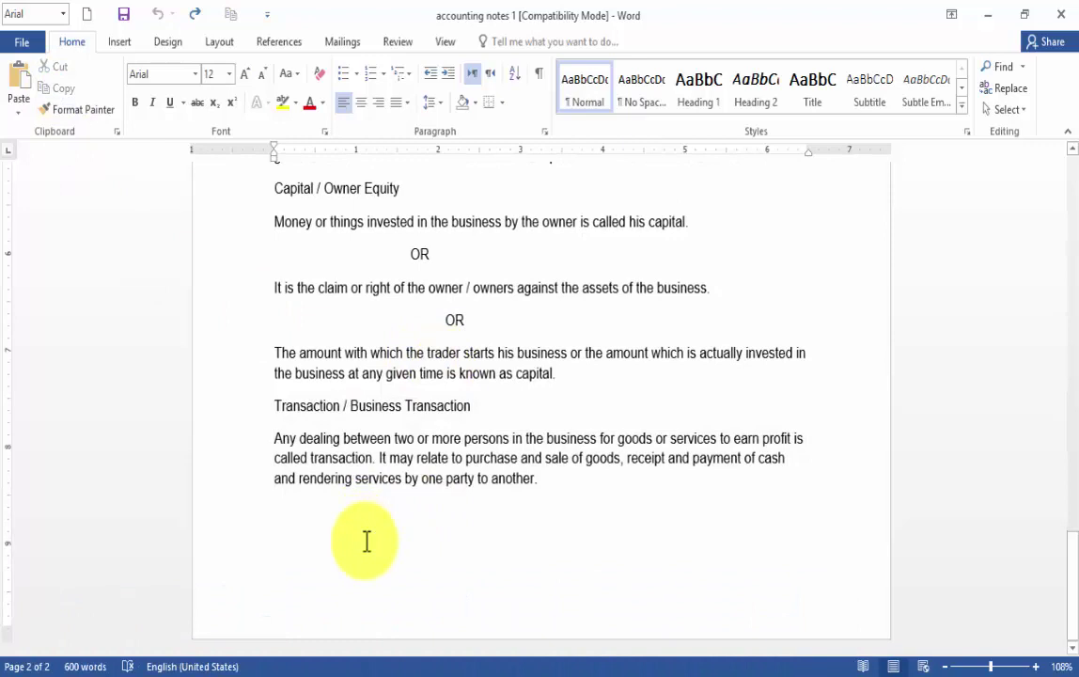
pyautogui.click(23, 92)
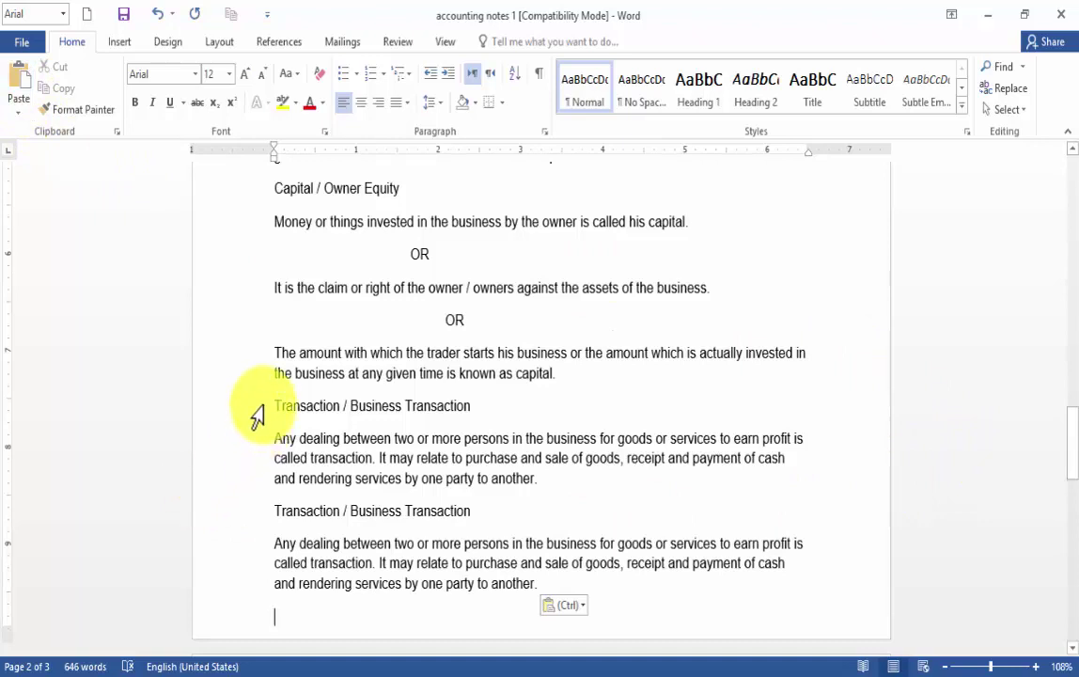
pyautogui.moveTo(274, 405); pyautogui.dragTo(486, 455)
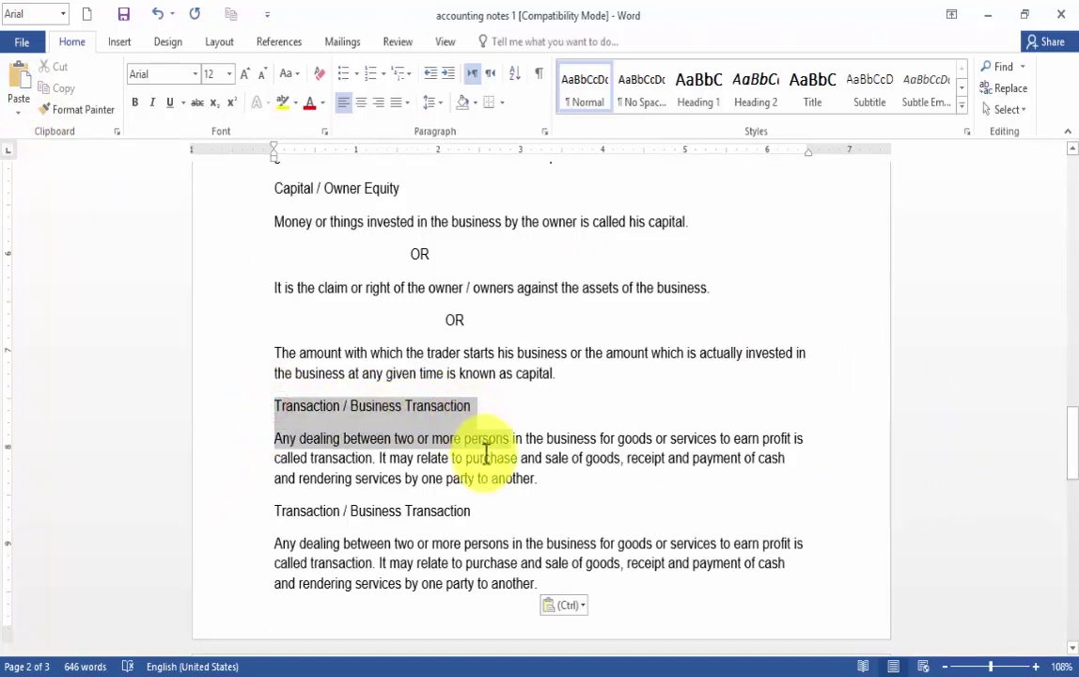
pyautogui.moveTo(485, 454); pyautogui.dragTo(558, 584)
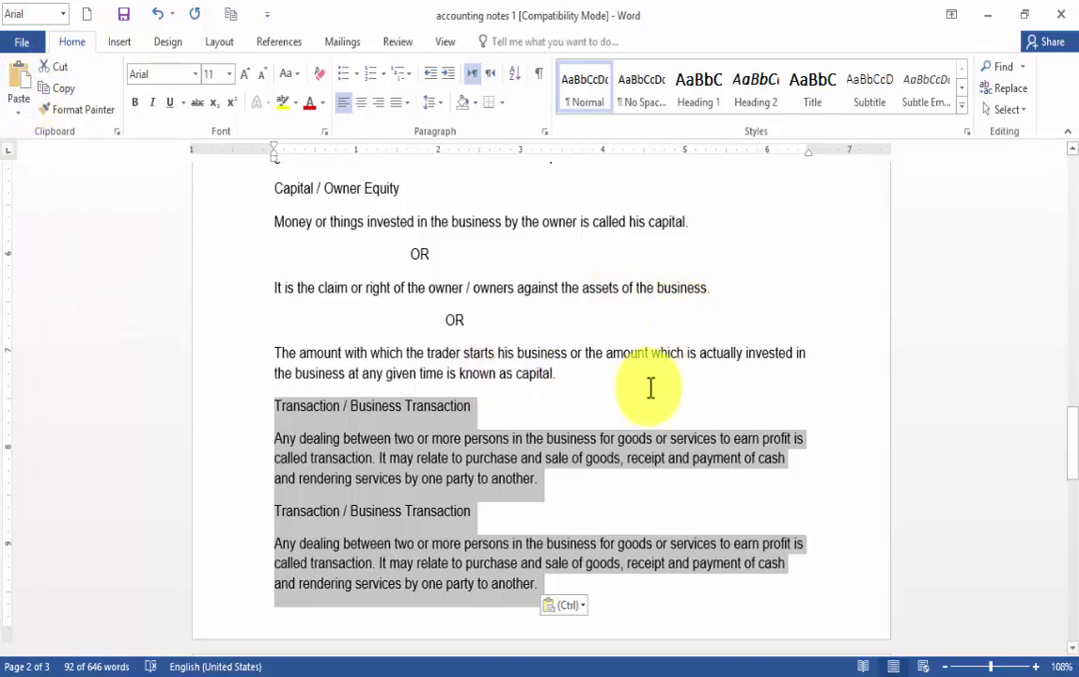
pyautogui.hotkey('ctrl', 'z')
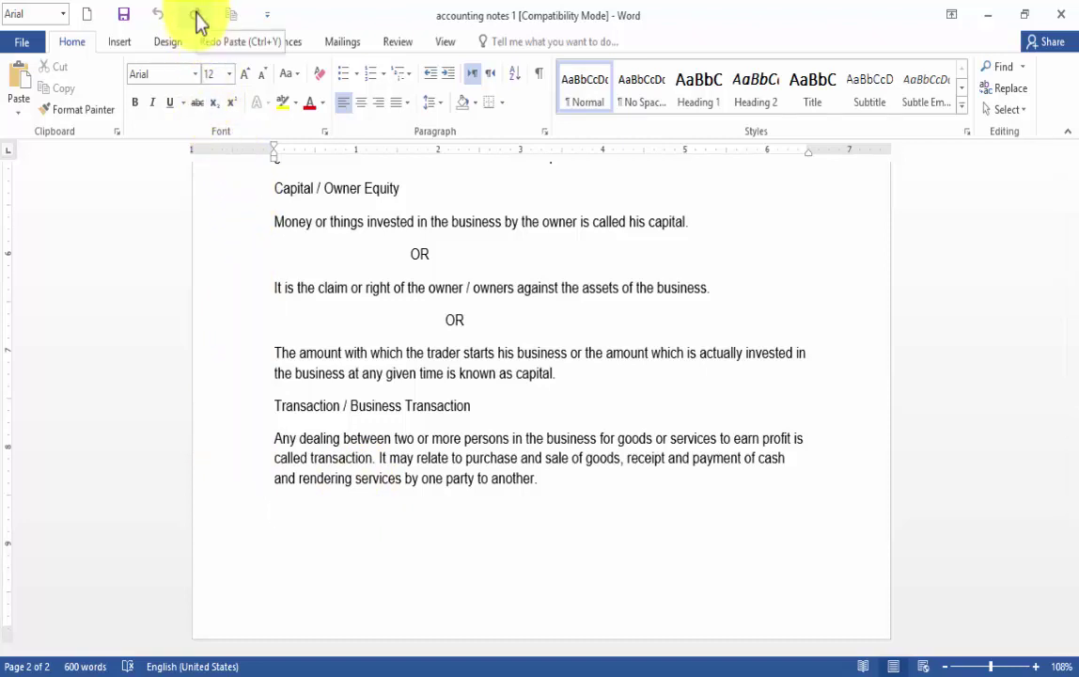
pyautogui.click(196, 14)
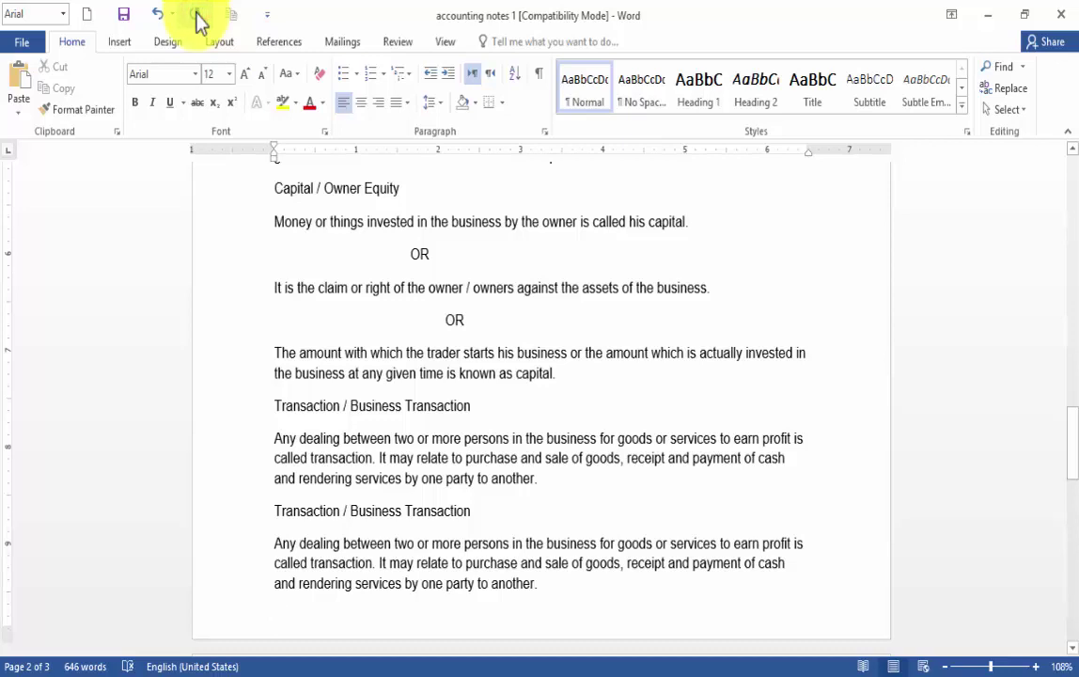
pyautogui.hotkey('ctrl', 'z')
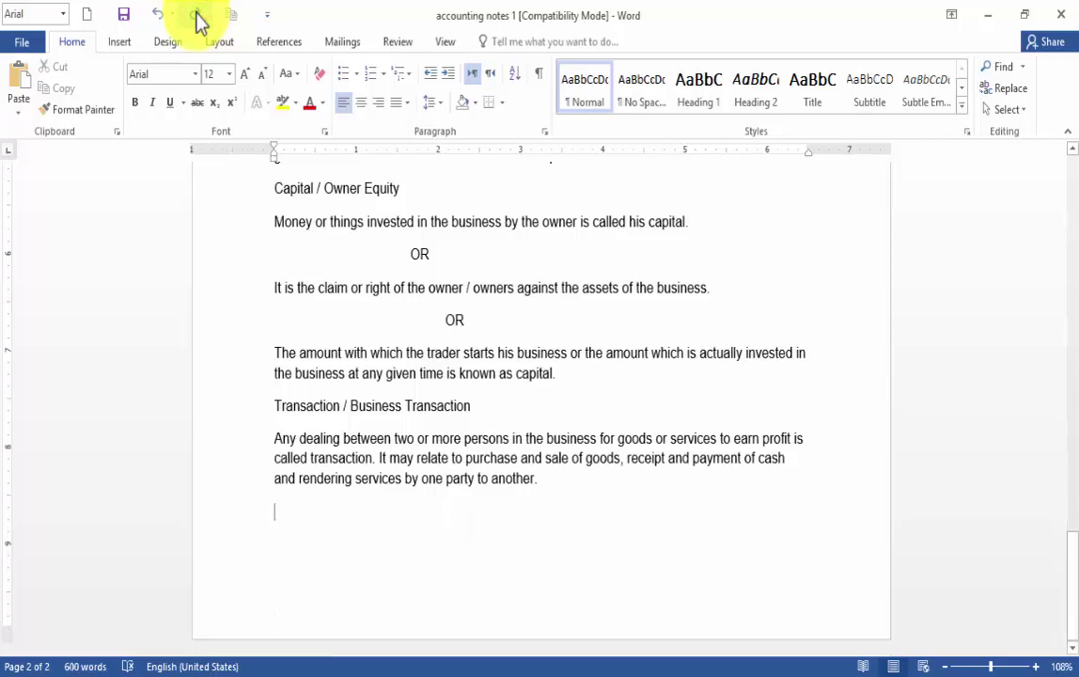
pyautogui.click(196, 15)
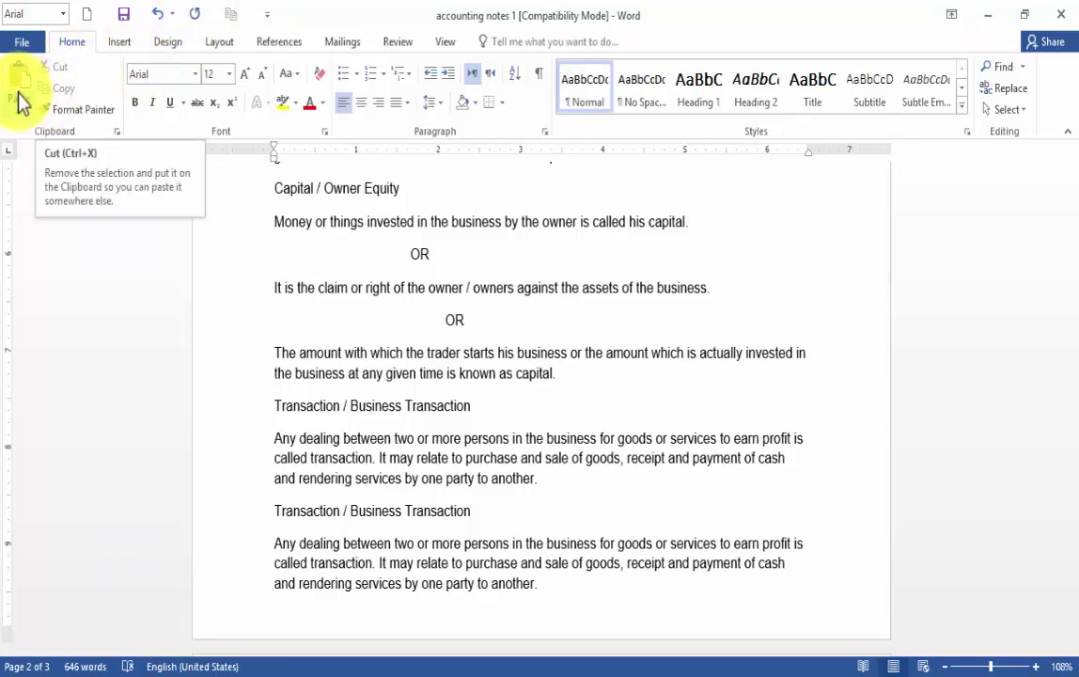
# - Make the Business heading at the top of the document bold
pyautogui.scroll(3, 410, 332)
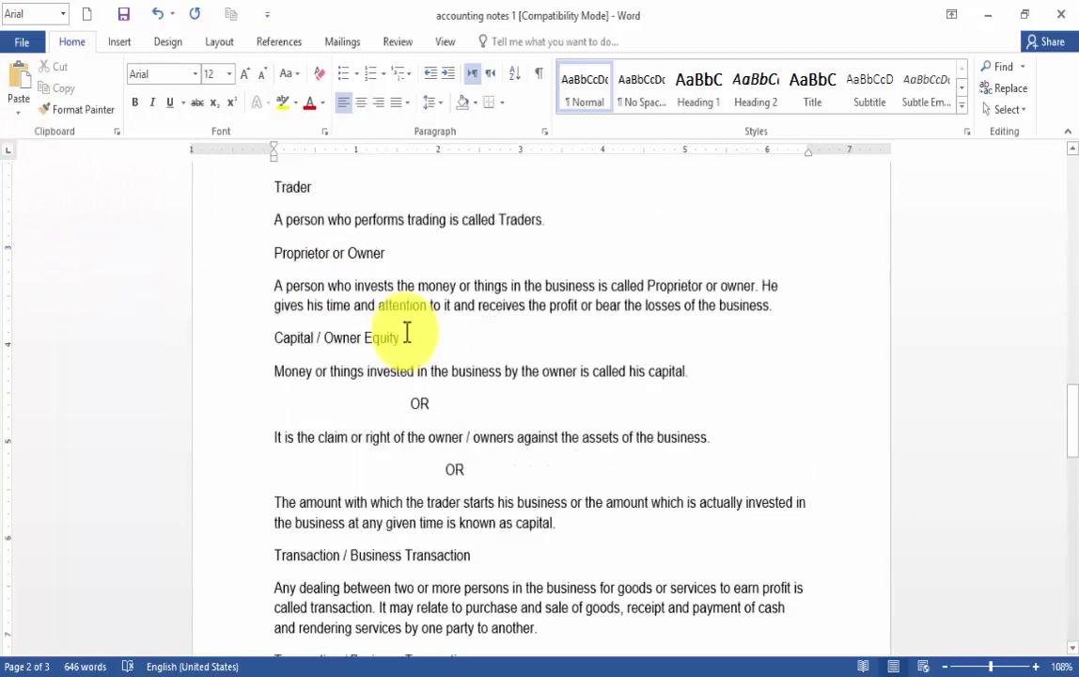
pyautogui.scroll(5, 409, 333)
pyautogui.scroll(5, 410, 333)
pyautogui.scroll(5, 406, 324)
pyautogui.scroll(2, 406, 324)
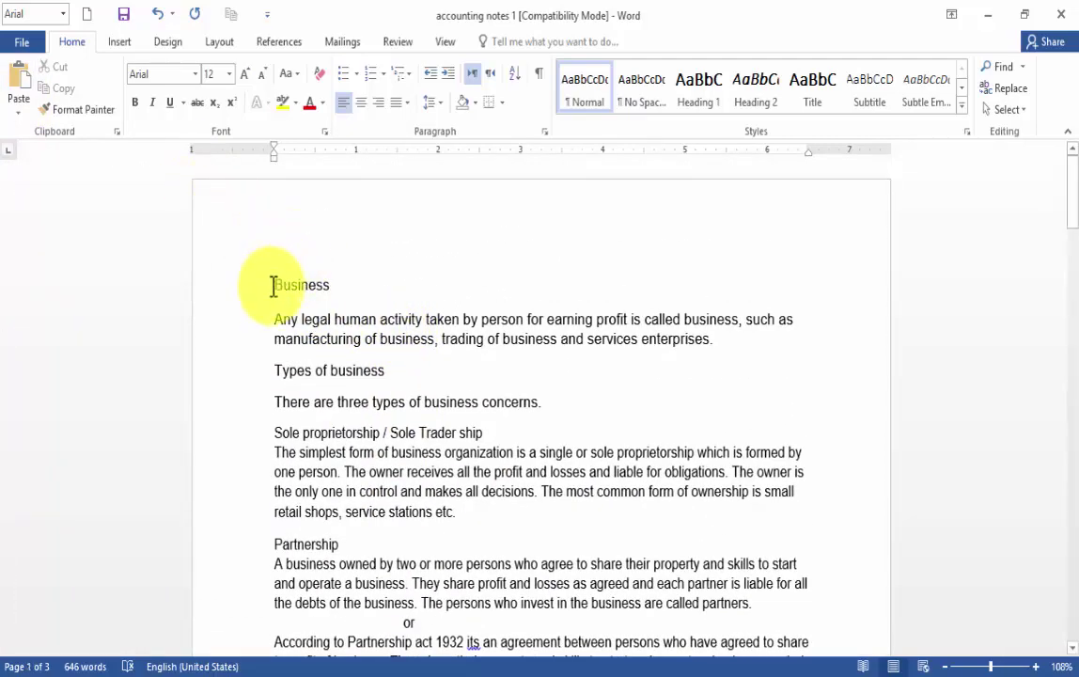
pyautogui.moveTo(274, 284); pyautogui.dragTo(344, 280)
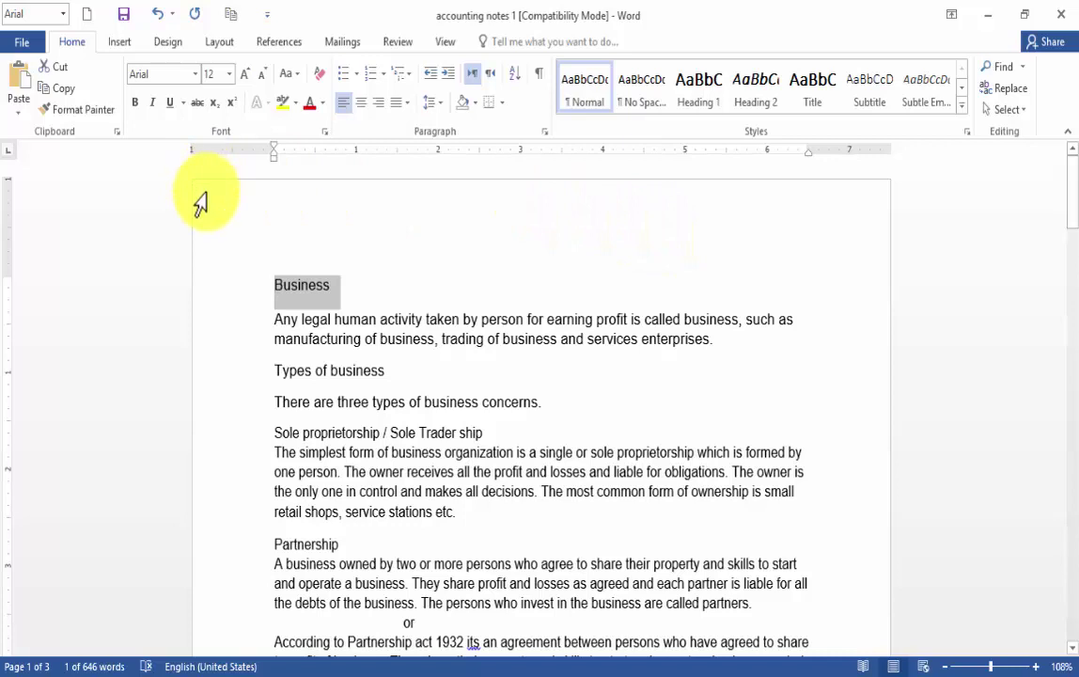
pyautogui.click(139, 111)
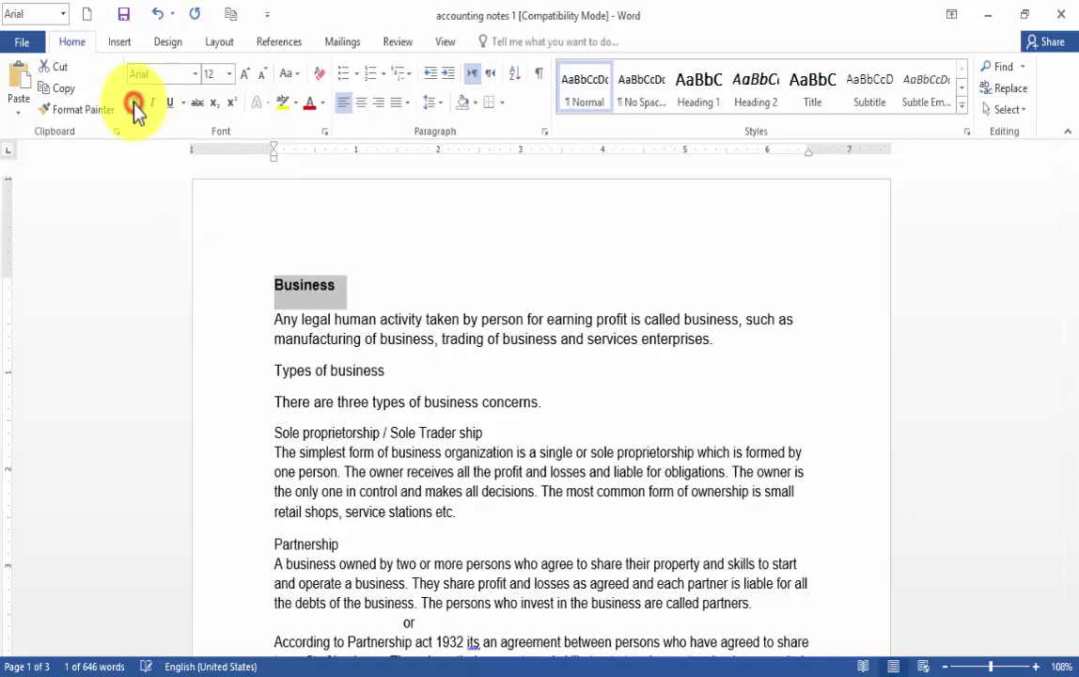
pyautogui.click(292, 338)
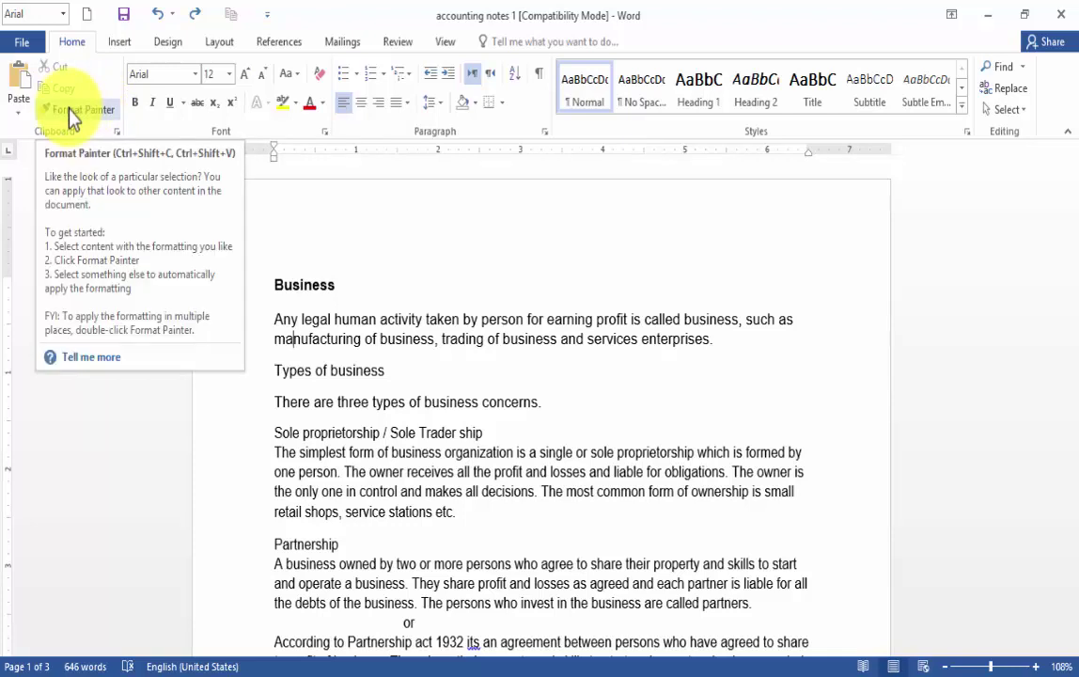
pyautogui.click(70, 110)
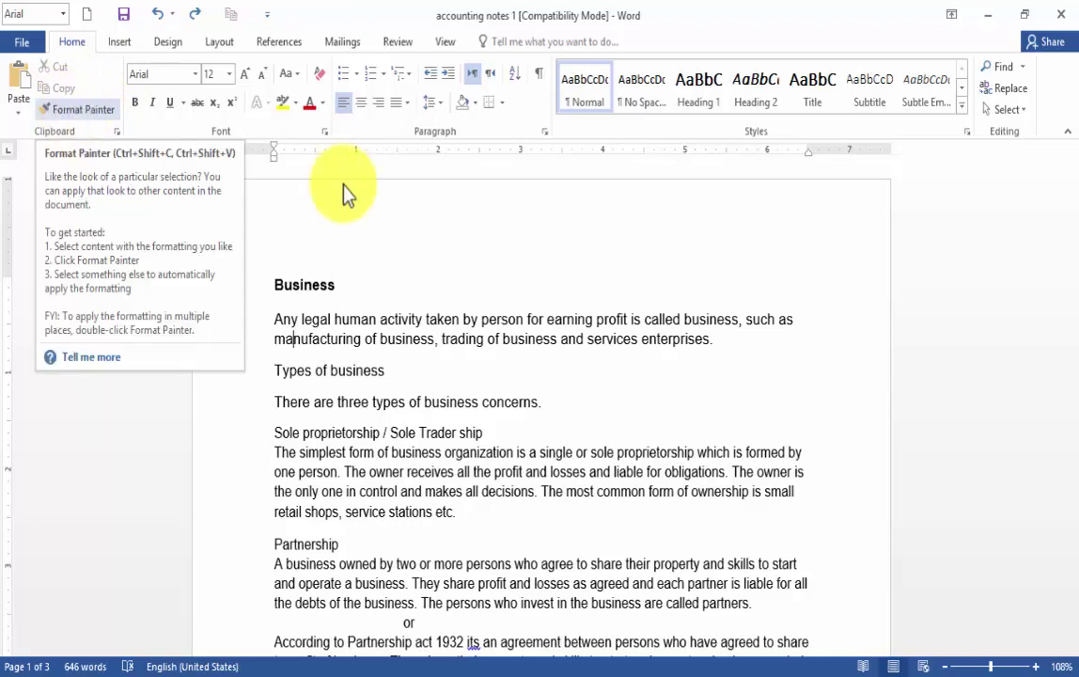
pyautogui.click(273, 286)
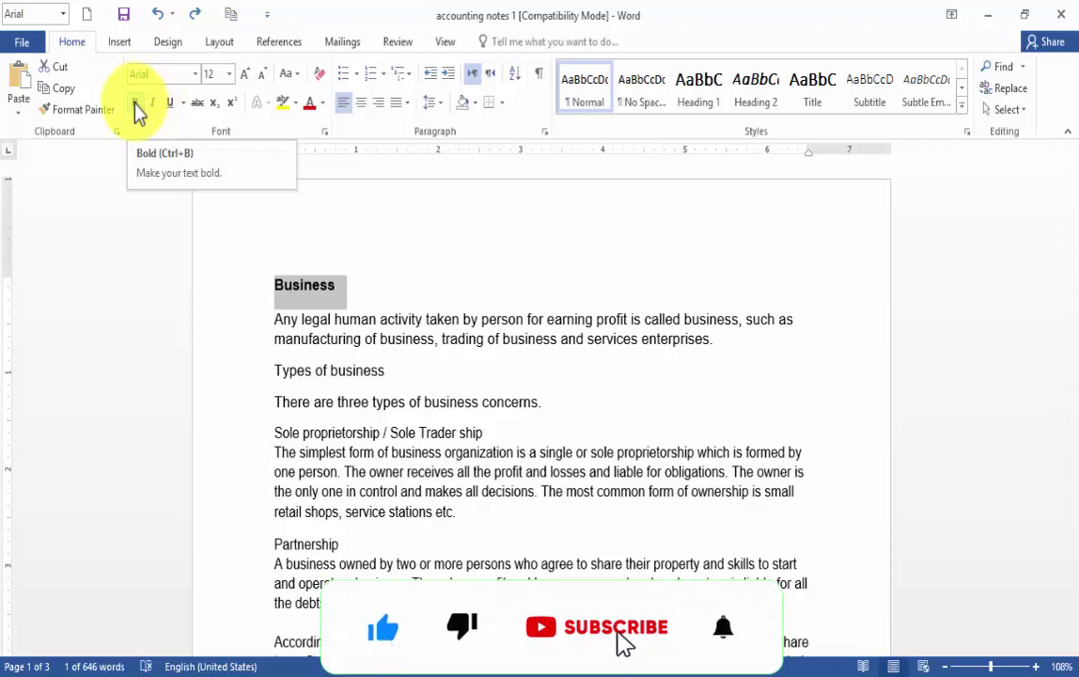
pyautogui.click(138, 110)
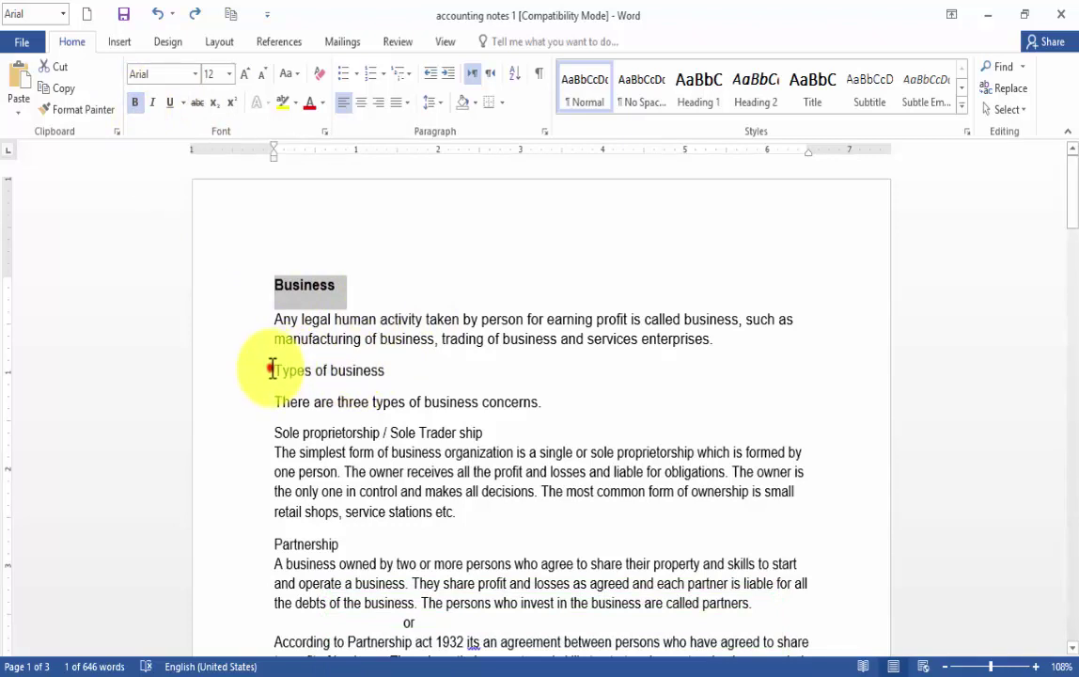
# - Bold the 'Types of business' heading with Ctrl+B
pyautogui.moveTo(271, 370); pyautogui.dragTo(385, 372)
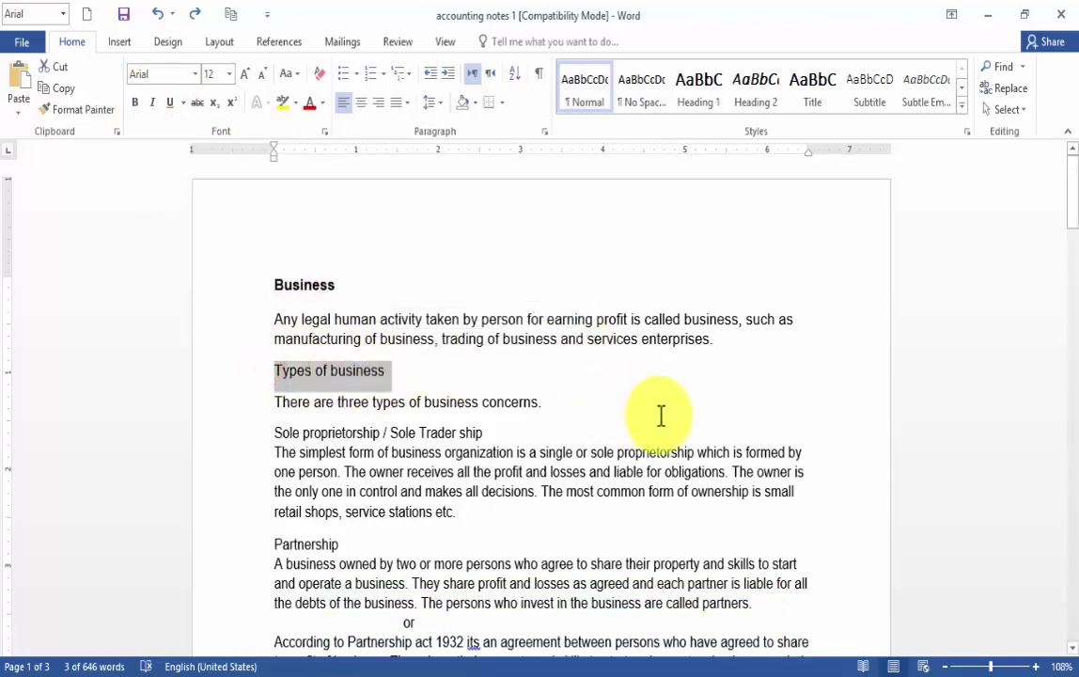
pyautogui.hotkey('ctrl', 'b')
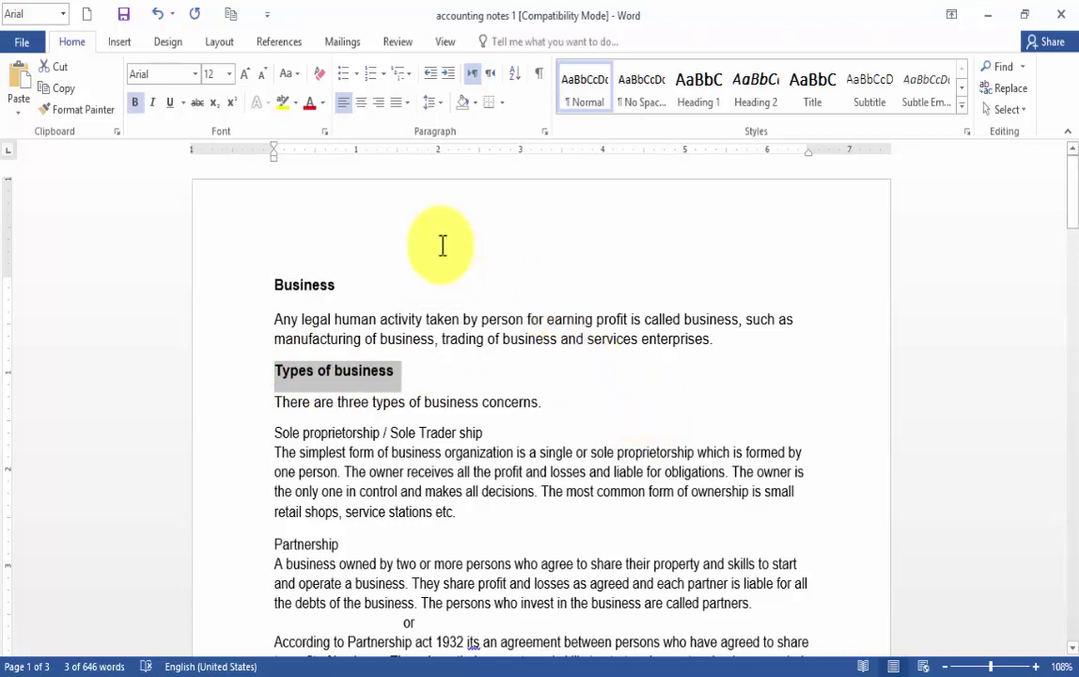
pyautogui.scroll(-2, 422, 237)
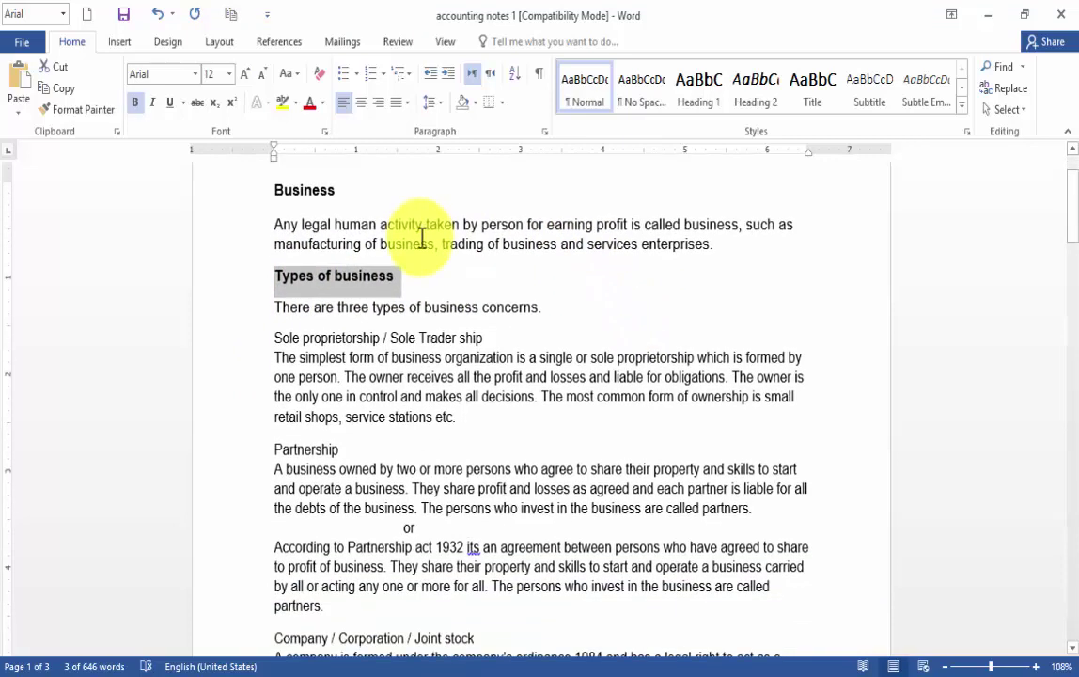
pyautogui.scroll(-1, 422, 237)
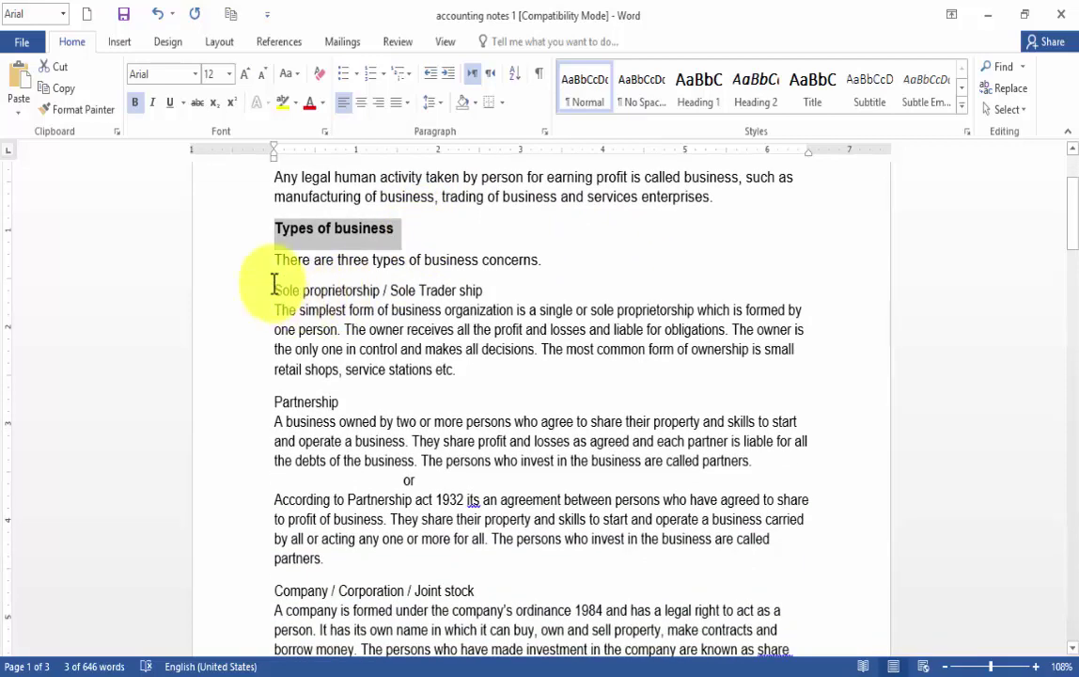
# - Multi-select the Sole proprietorship, Partnership and Company / Corporation / Joint stock headings
pyautogui.moveTo(272, 288); pyautogui.dragTo(490, 292)
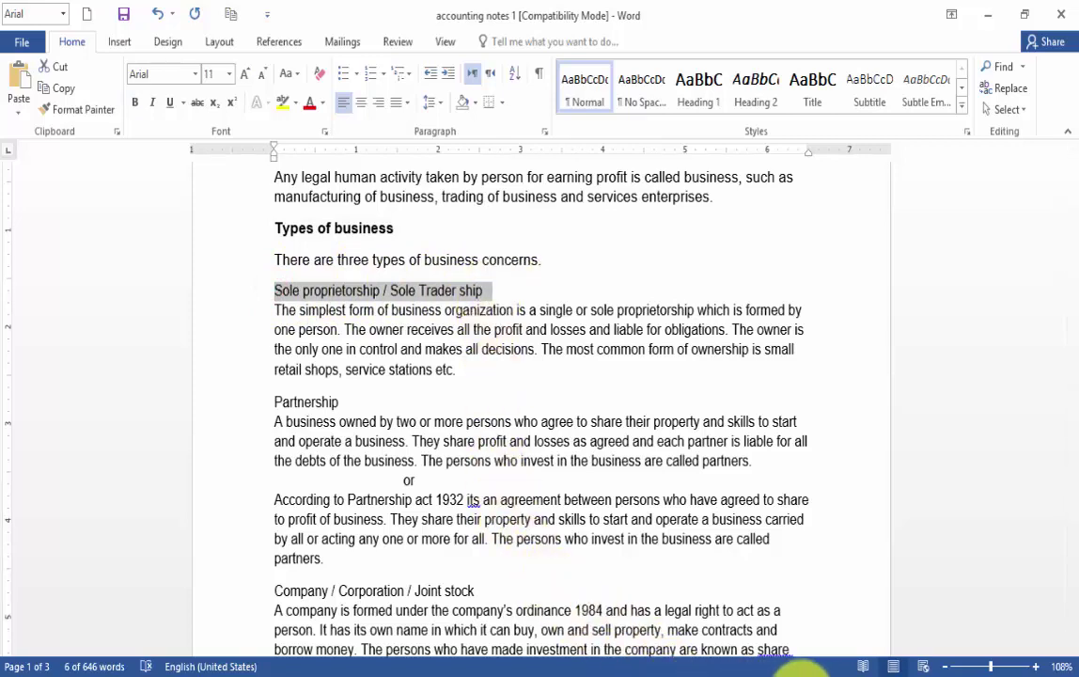
pyautogui.click(512, 669)
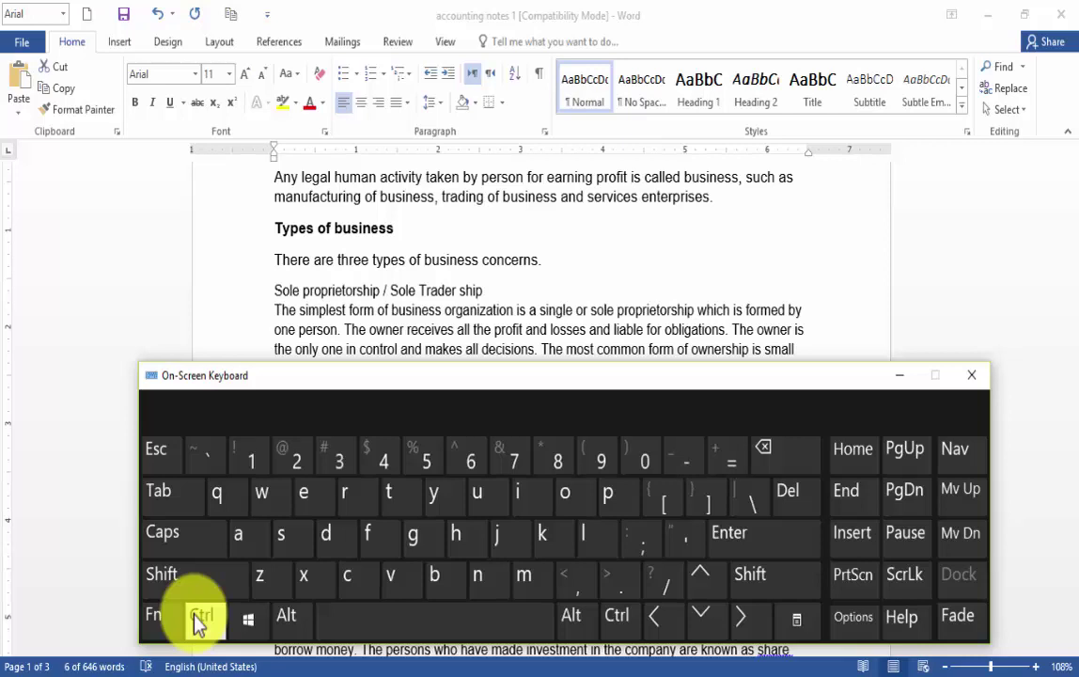
pyautogui.click(893, 381)
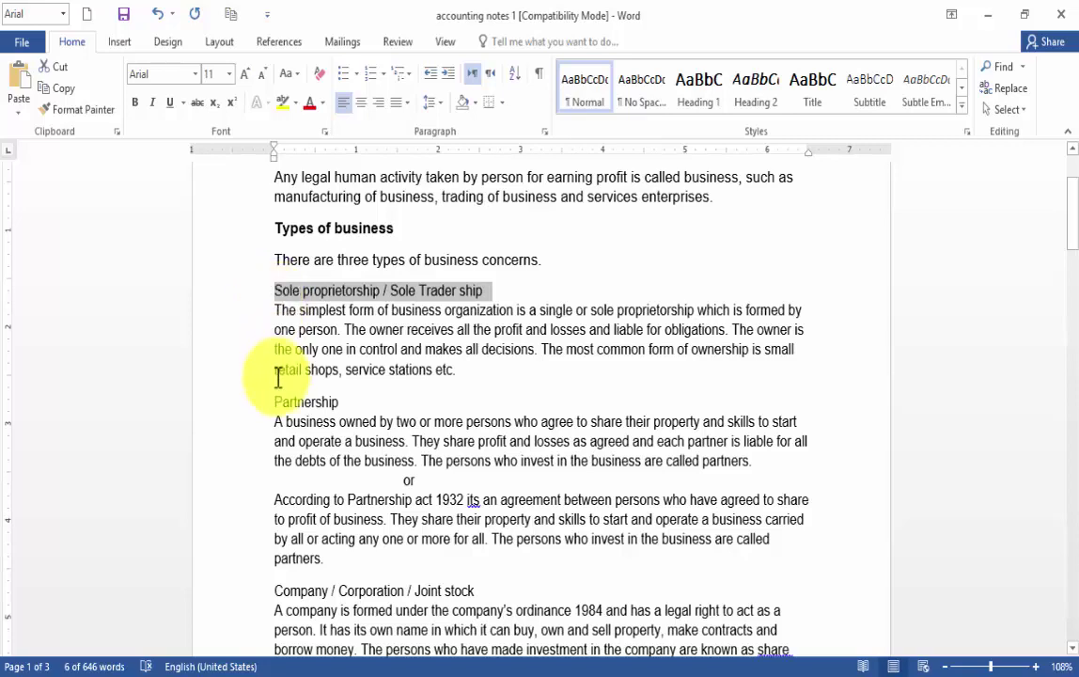
pyautogui.moveTo(272, 401); pyautogui.dragTo(338, 401)
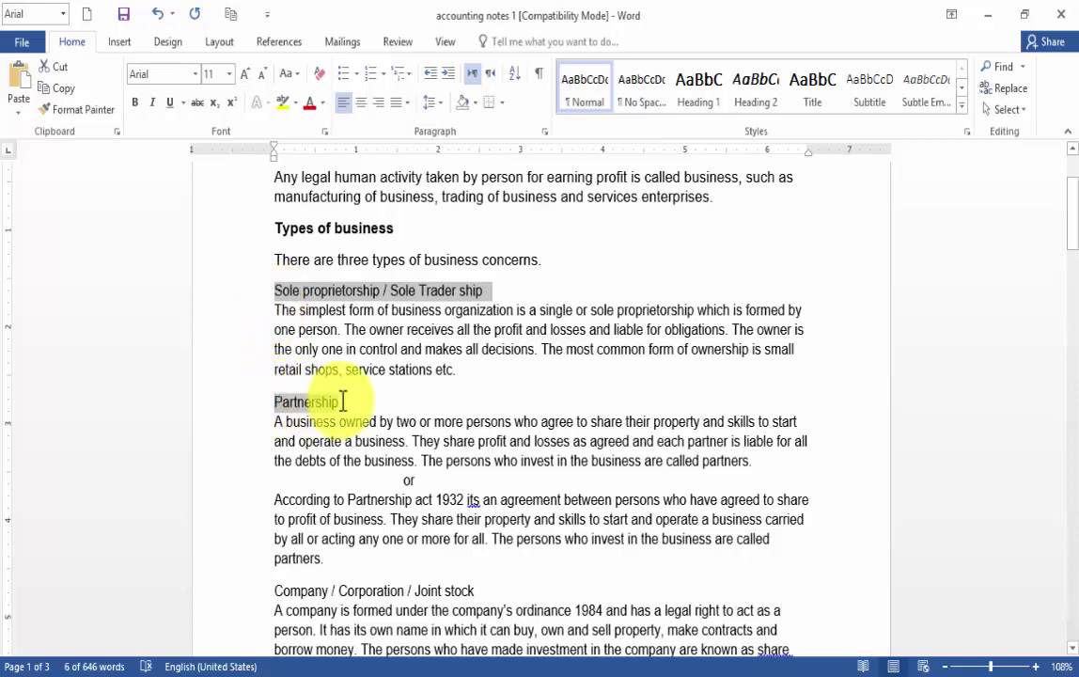
pyautogui.keyDown('ctrl'); pyautogui.scroll(-1, 395, 521); pyautogui.keyUp('ctrl')
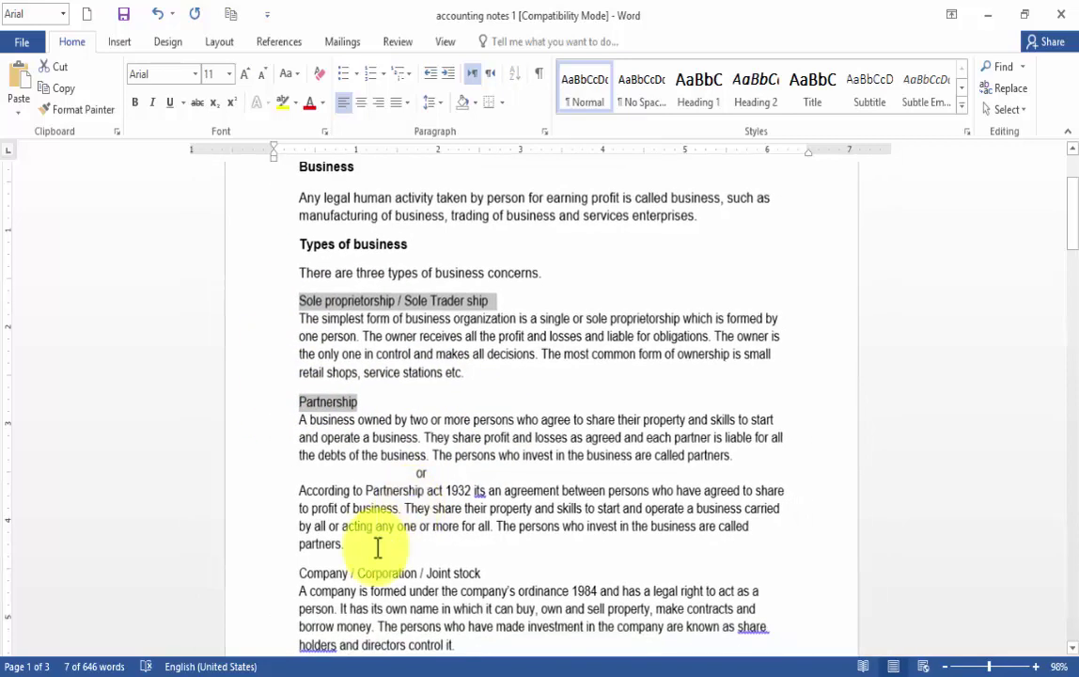
pyautogui.moveTo(298, 571); pyautogui.dragTo(511, 575)
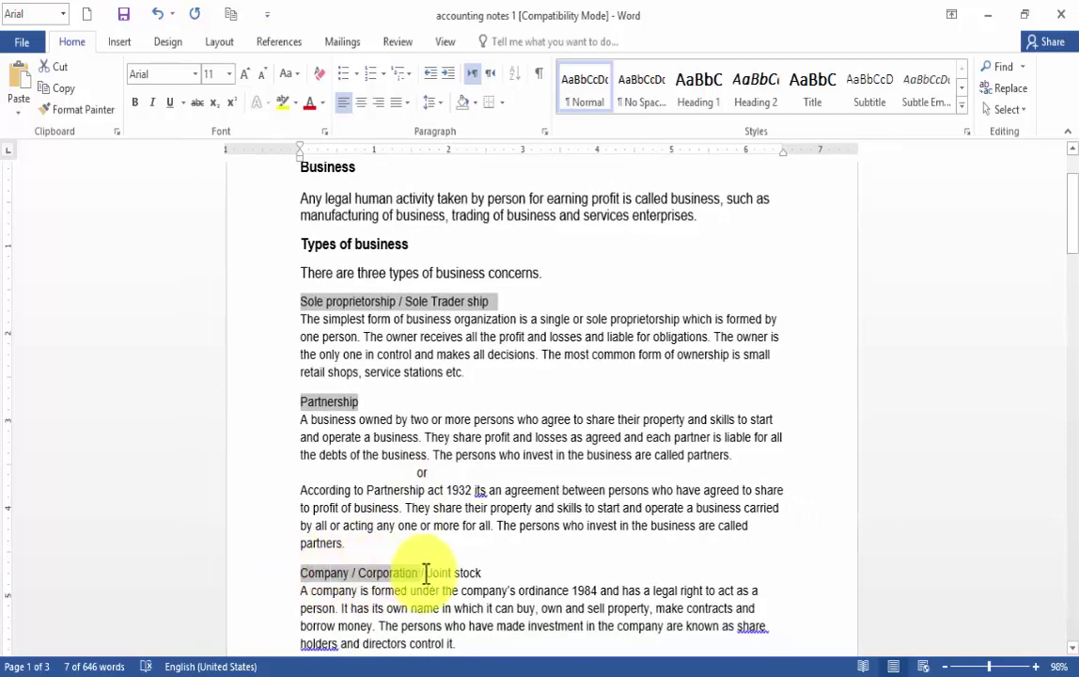
pyautogui.keyDown('ctrl'); pyautogui.scroll(-2, 515, 388); pyautogui.keyUp('ctrl')
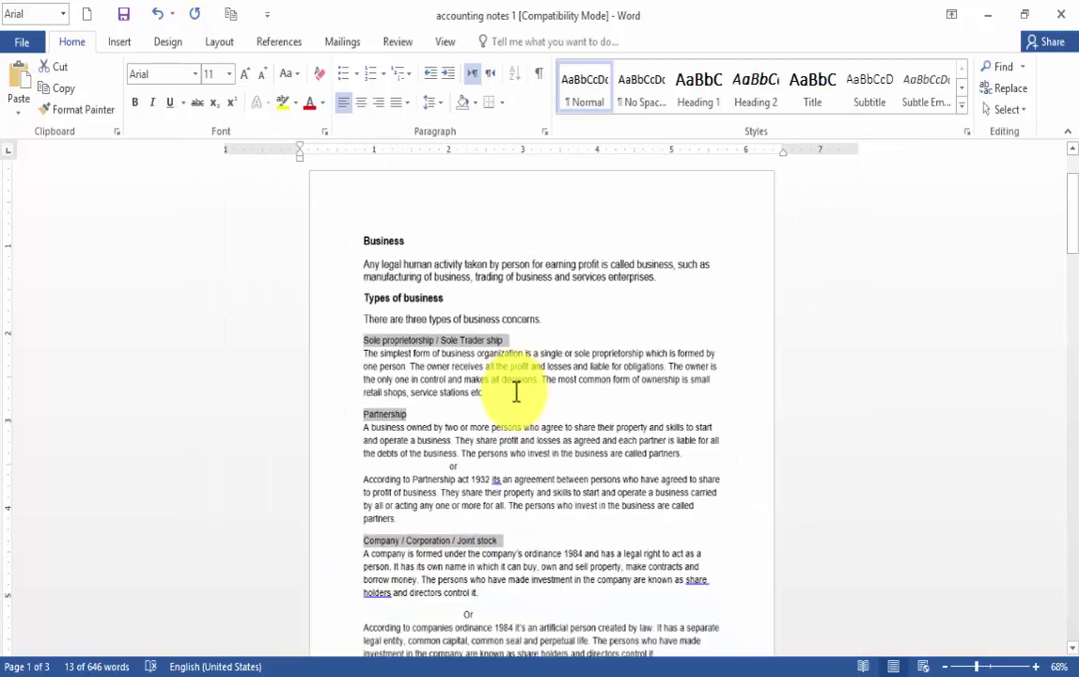
pyautogui.keyDown('ctrl'); pyautogui.scroll(-2, 515, 388); pyautogui.keyUp('ctrl')
pyautogui.keyDown('ctrl'); pyautogui.scroll(-1, 515, 393); pyautogui.keyUp('ctrl')
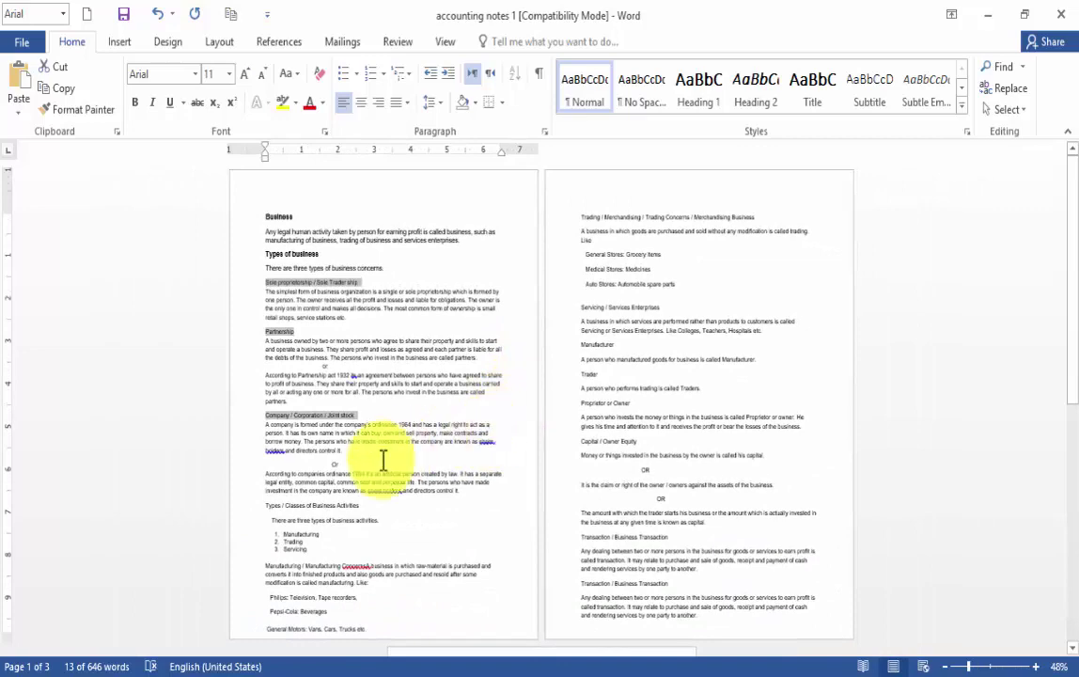
pyautogui.keyDown('ctrl'); pyautogui.scroll(1, 384, 458); pyautogui.keyUp('ctrl')
pyautogui.keyDown('ctrl'); pyautogui.scroll(1, 378, 462); pyautogui.keyUp('ctrl')
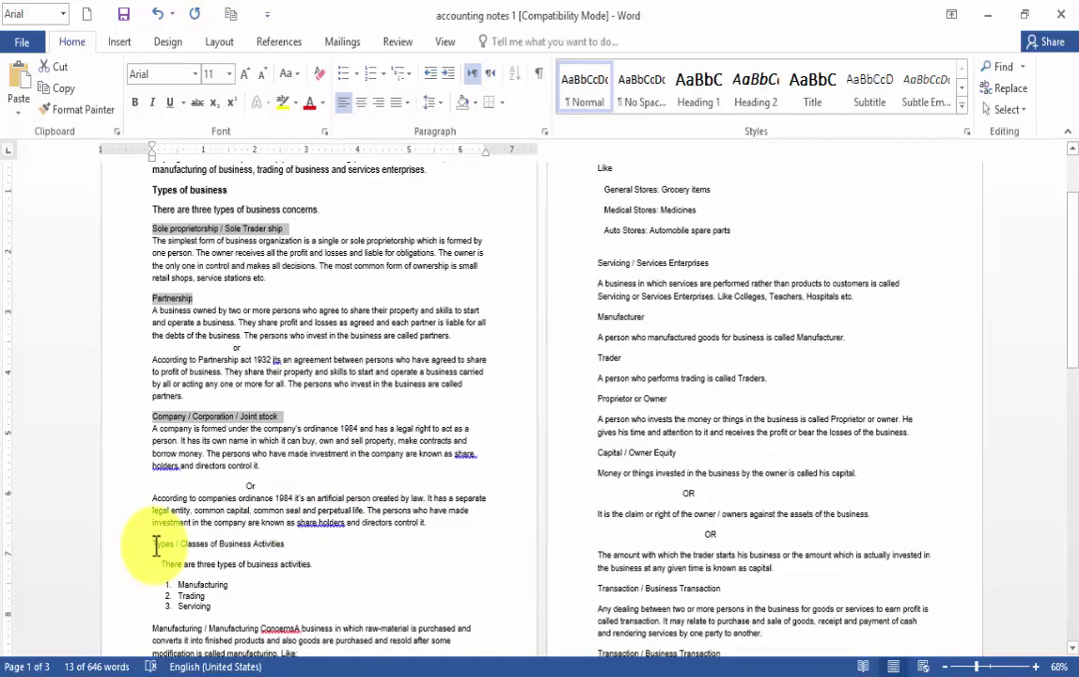
# - Add the Types / Classes of Business Activities heading to the selection and bold all four
pyautogui.moveTo(151, 544); pyautogui.dragTo(282, 543)
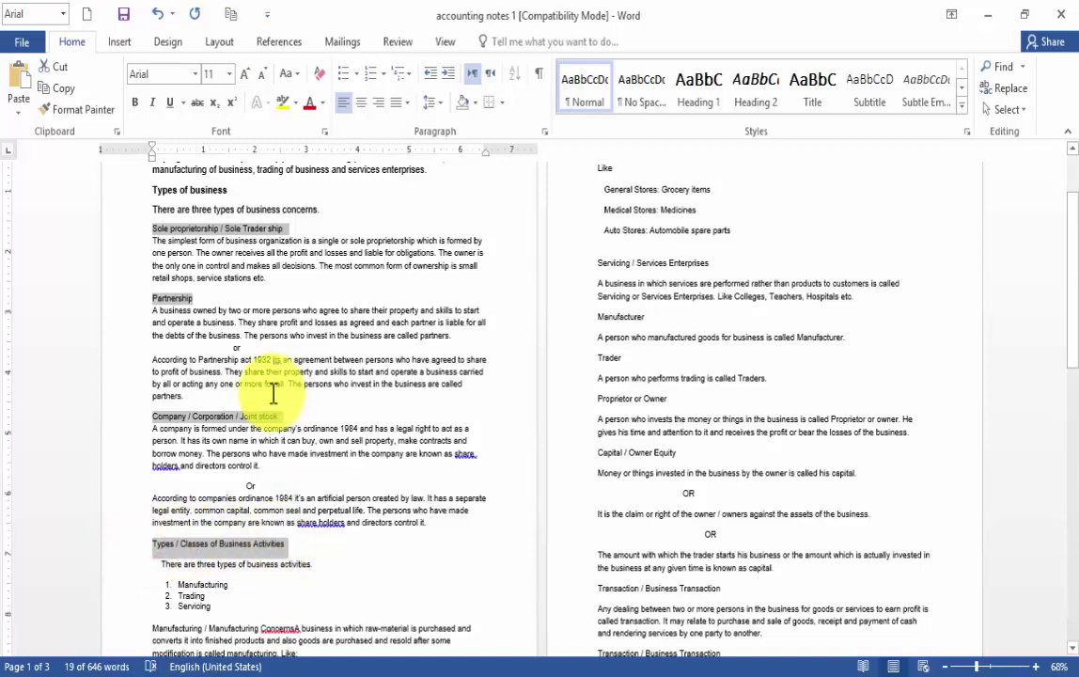
pyautogui.moveTo(281, 543); pyautogui.dragTo(226, 564)
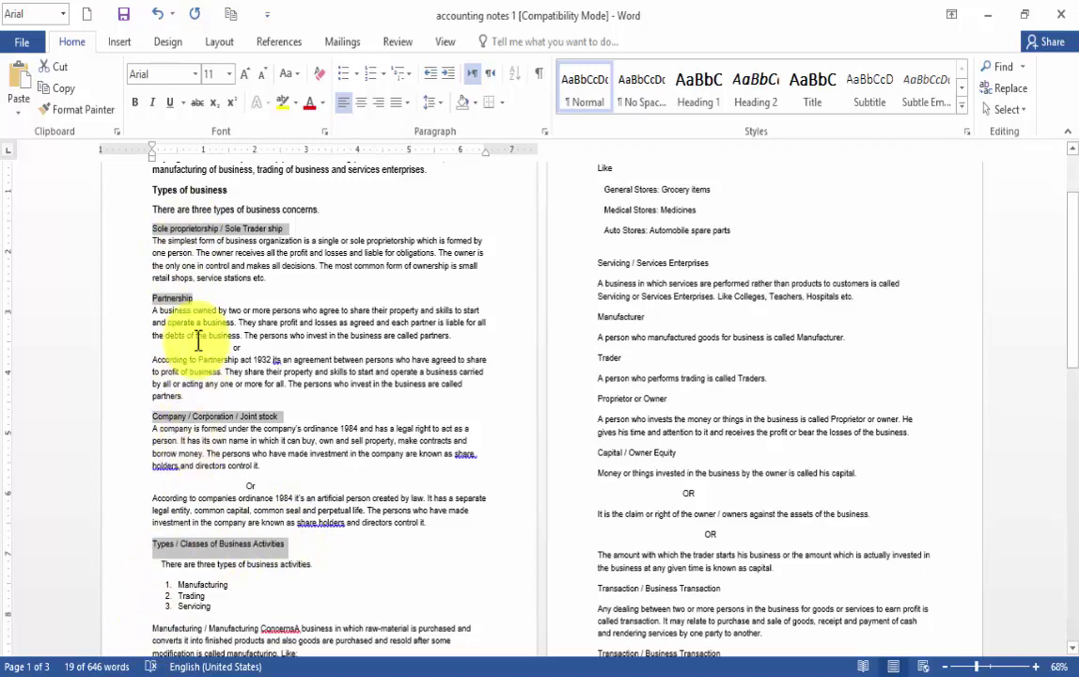
pyautogui.click(137, 102)
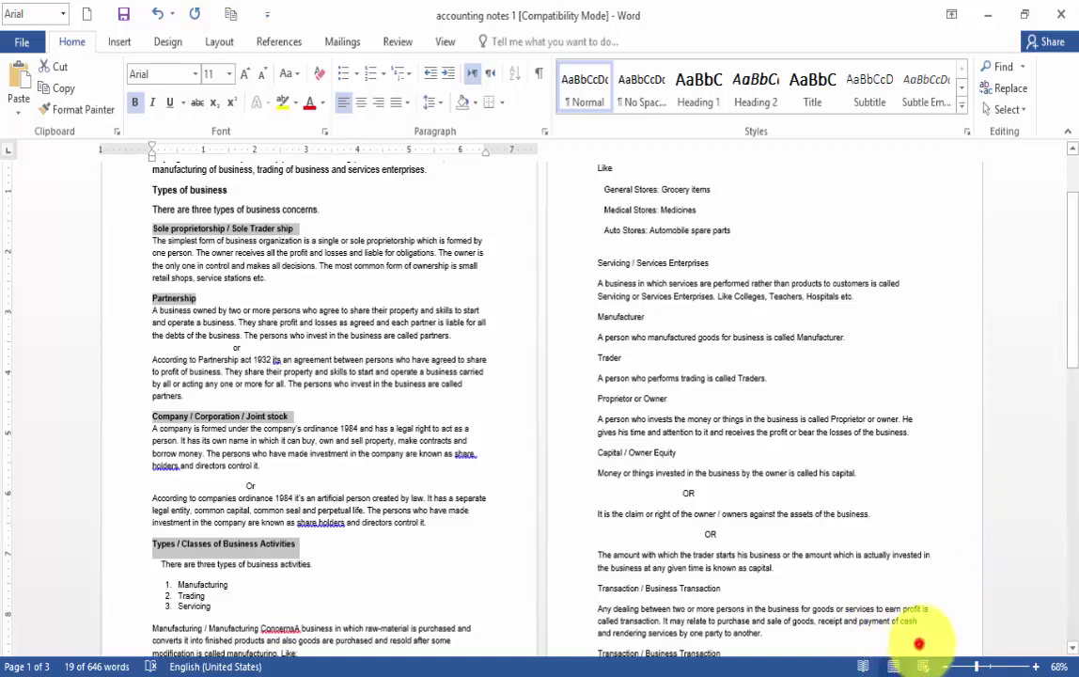
pyautogui.moveTo(919, 644); pyautogui.dragTo(1035, 643)
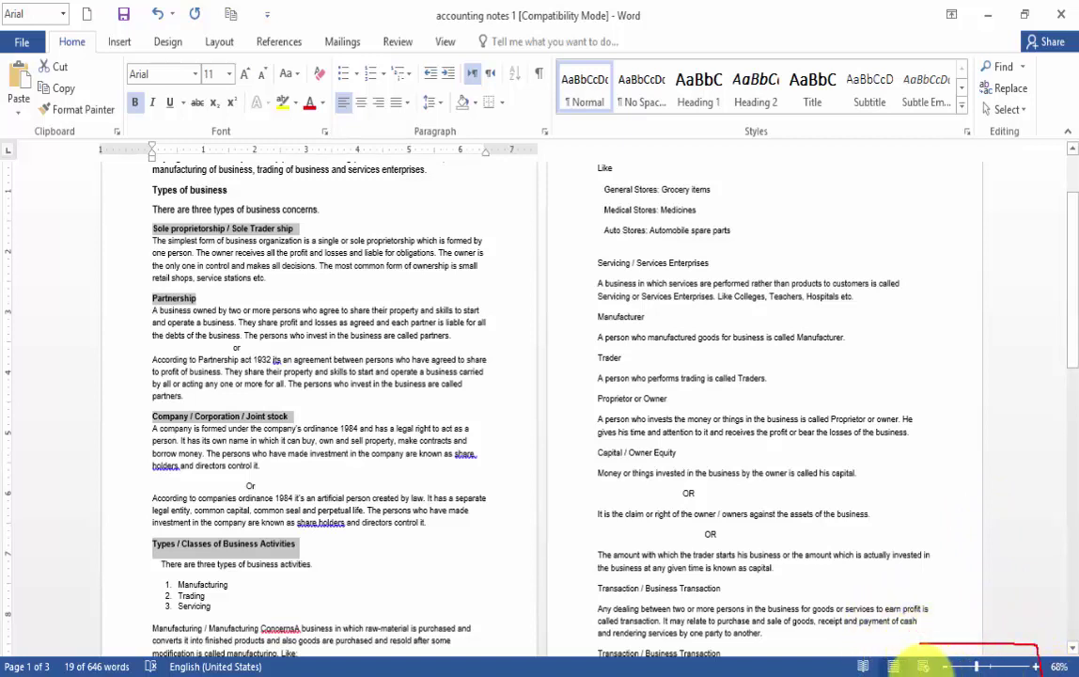
pyautogui.moveTo(930, 641); pyautogui.dragTo(978, 658)
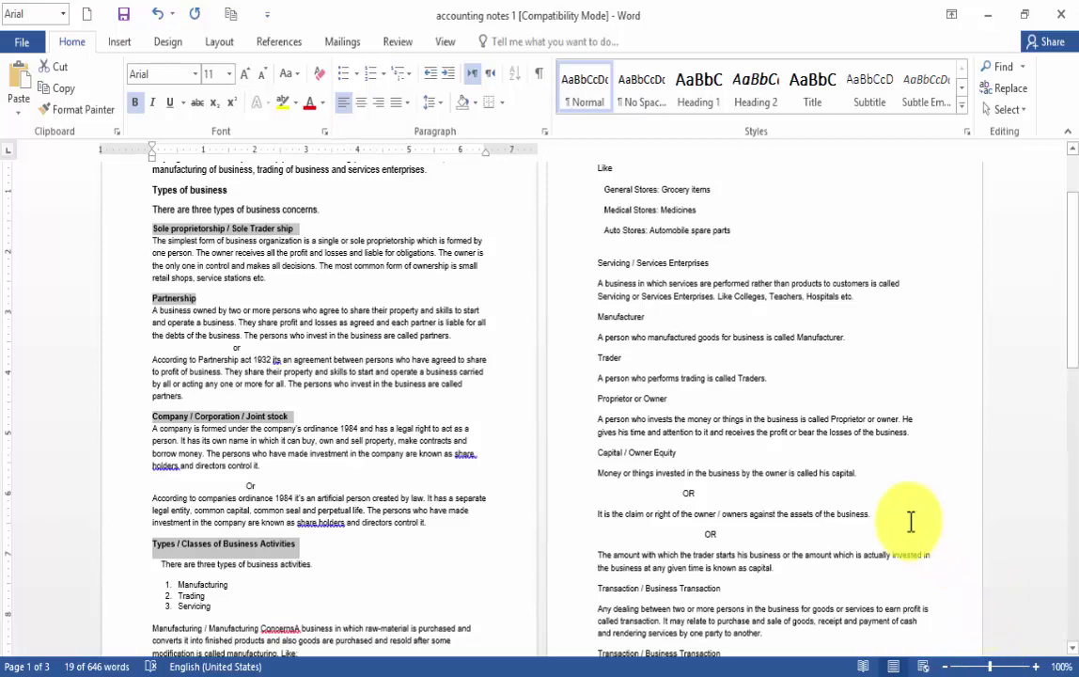
# - Deselect, zoom to 110% and scroll back to page 1 to review the bold headings
pyautogui.click(898, 444)
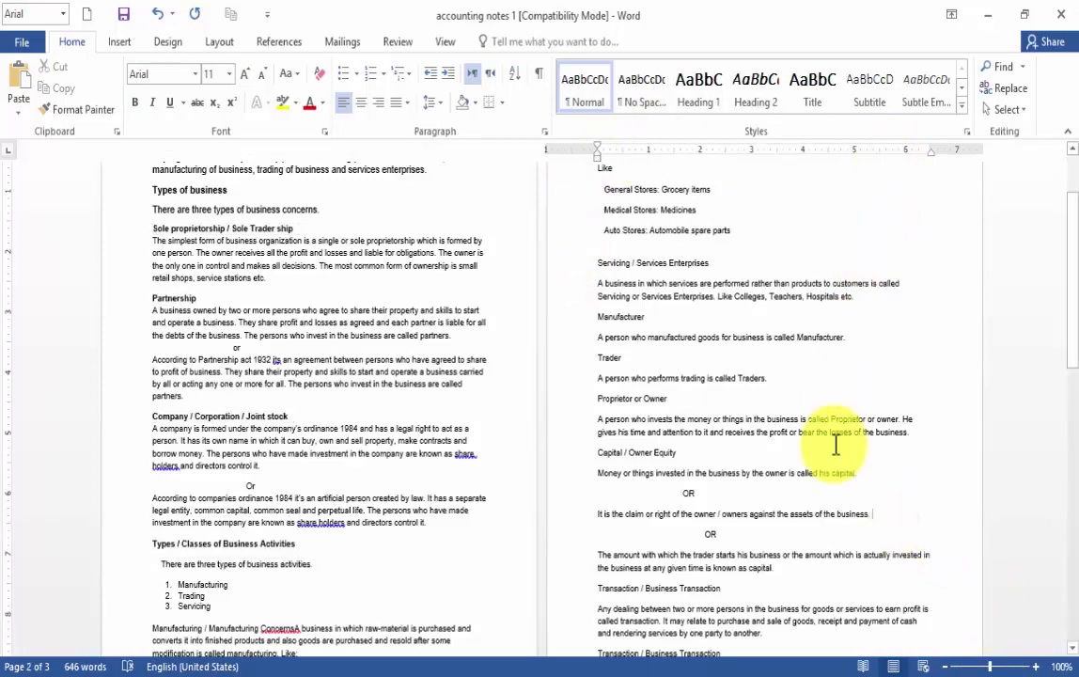
pyautogui.click(879, 514)
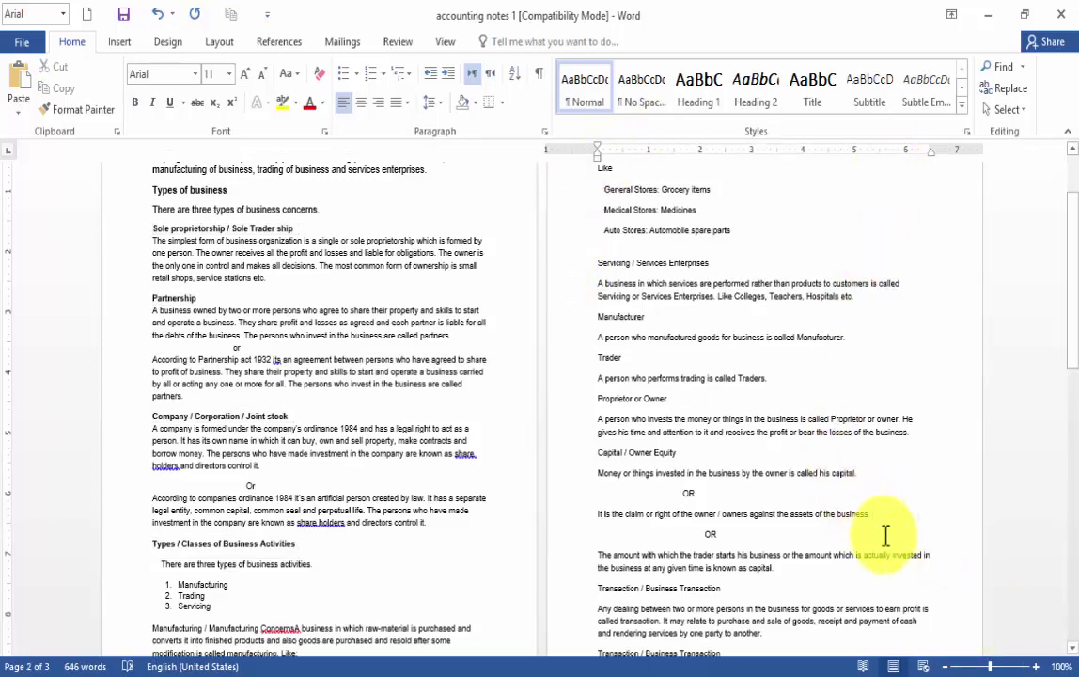
pyautogui.click(1038, 666)
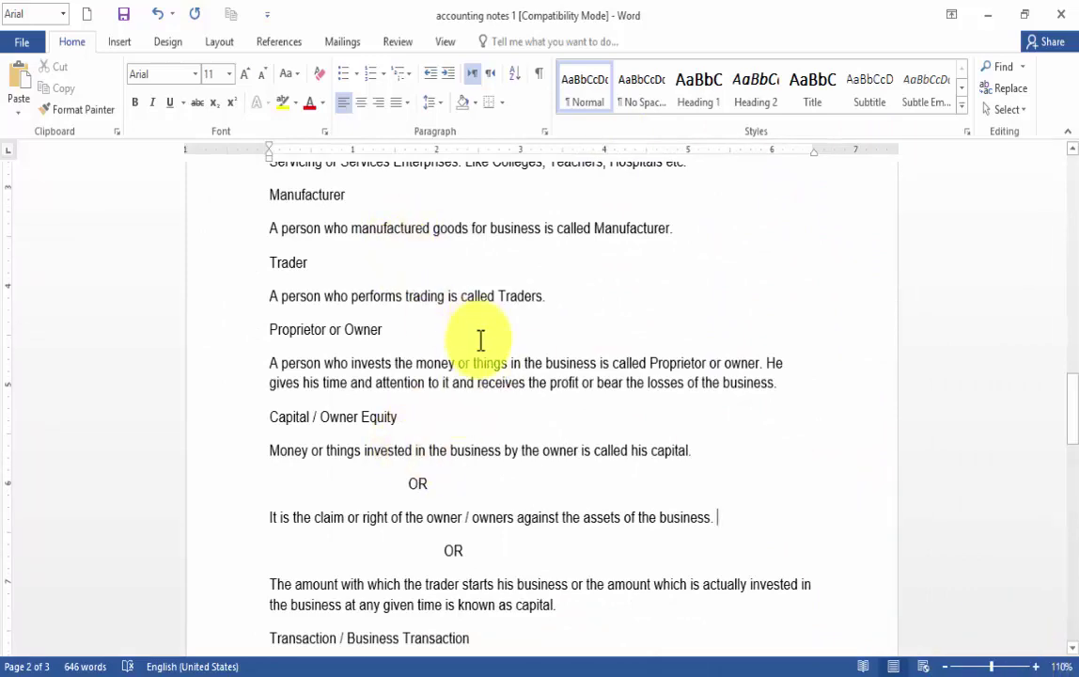
pyautogui.scroll(3, 480, 343)
pyautogui.scroll(3, 480, 345)
pyautogui.scroll(3, 480, 346)
pyautogui.scroll(4, 481, 346)
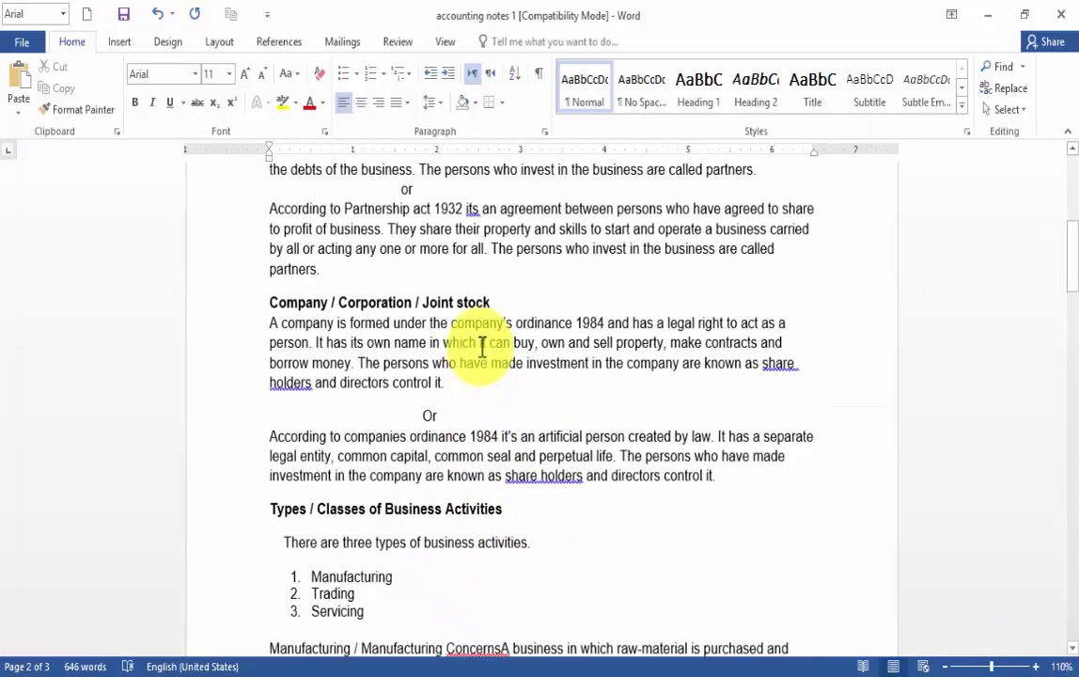
pyautogui.scroll(4, 482, 347)
pyautogui.scroll(3, 482, 347)
pyautogui.scroll(-4, 482, 347)
pyautogui.scroll(-1, 483, 347)
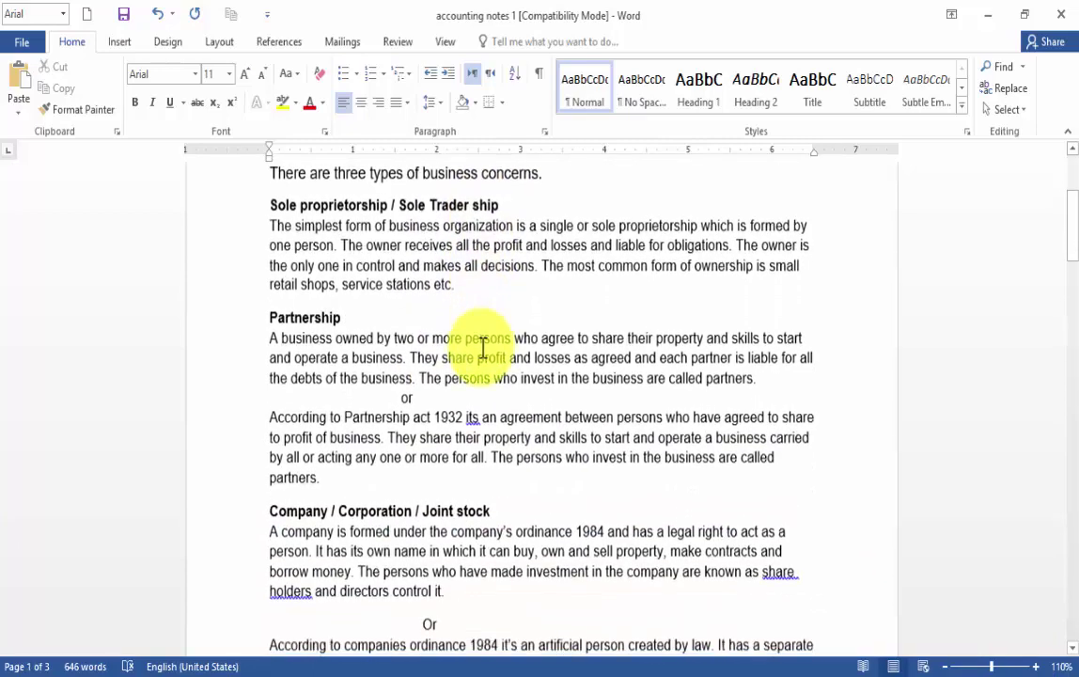
pyautogui.scroll(-2, 482, 347)
pyautogui.scroll(-3, 482, 347)
pyautogui.scroll(-1, 483, 347)
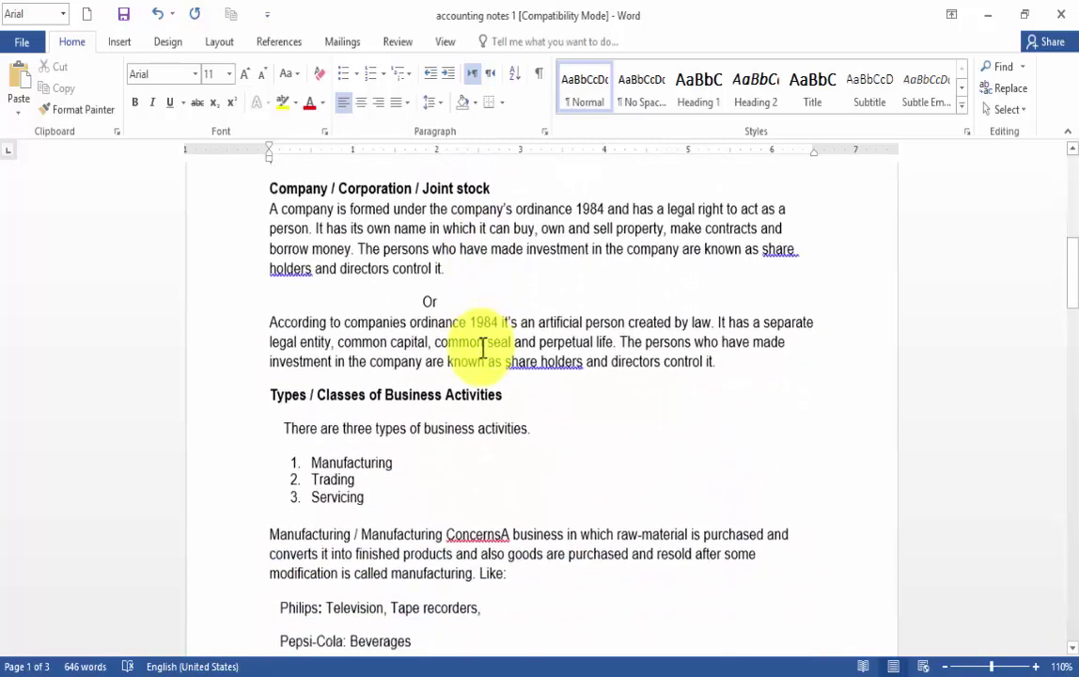
pyautogui.scroll(-1, 482, 347)
pyautogui.scroll(5, 482, 347)
pyautogui.scroll(4, 482, 347)
pyautogui.scroll(2, 482, 347)
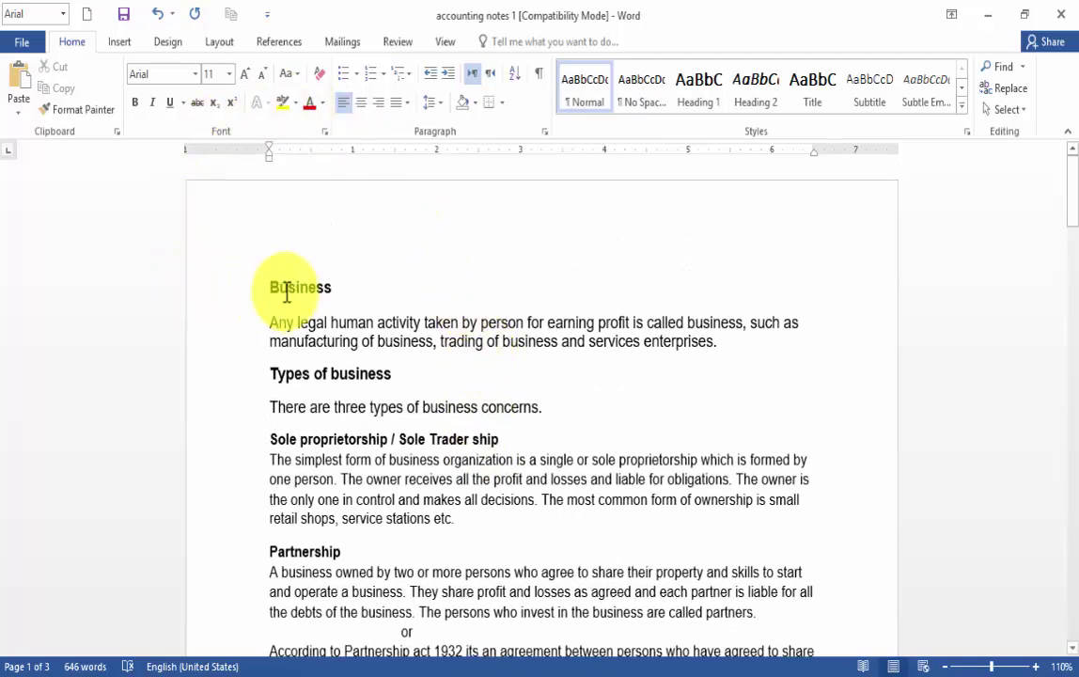
pyautogui.moveTo(268, 288); pyautogui.dragTo(353, 293)
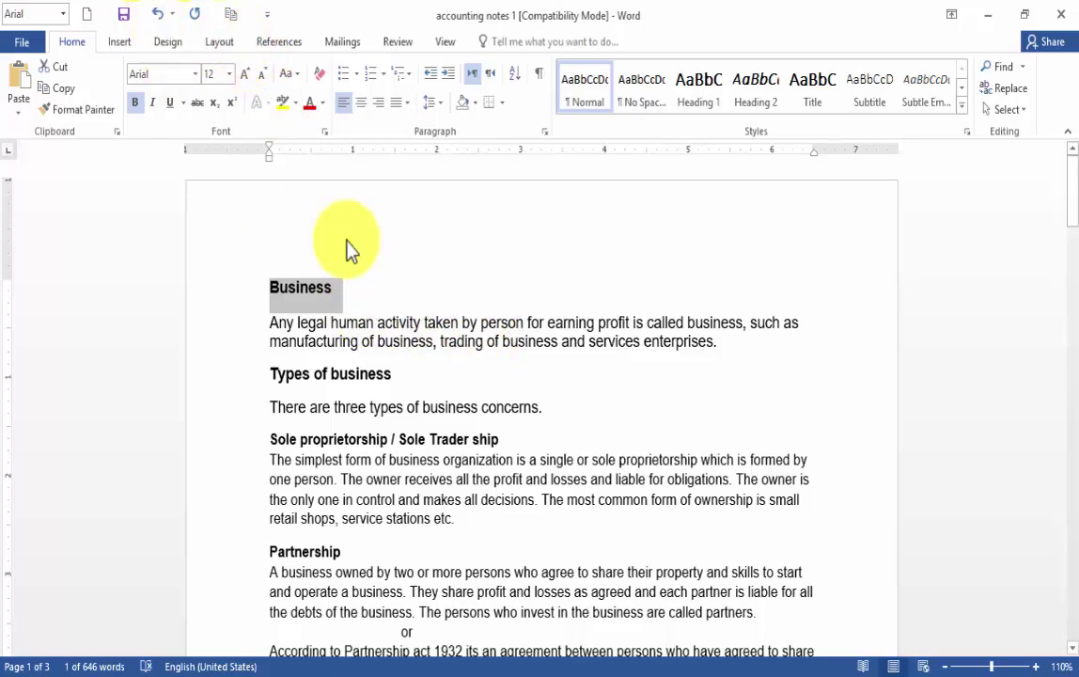
pyautogui.click(136, 104)
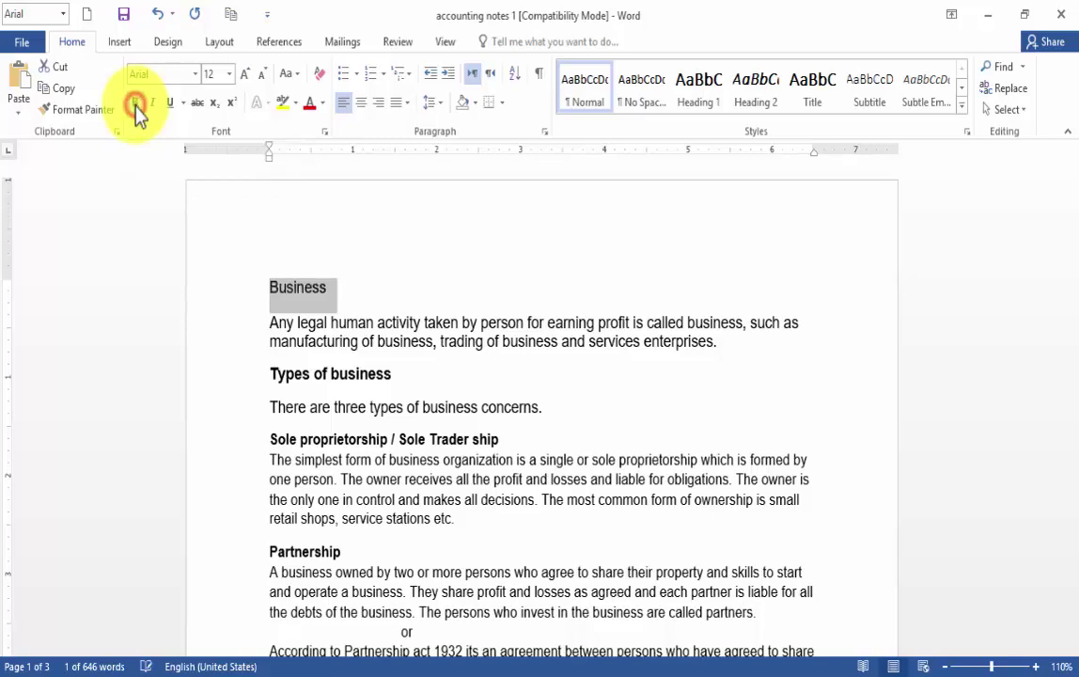
pyautogui.click(554, 393)
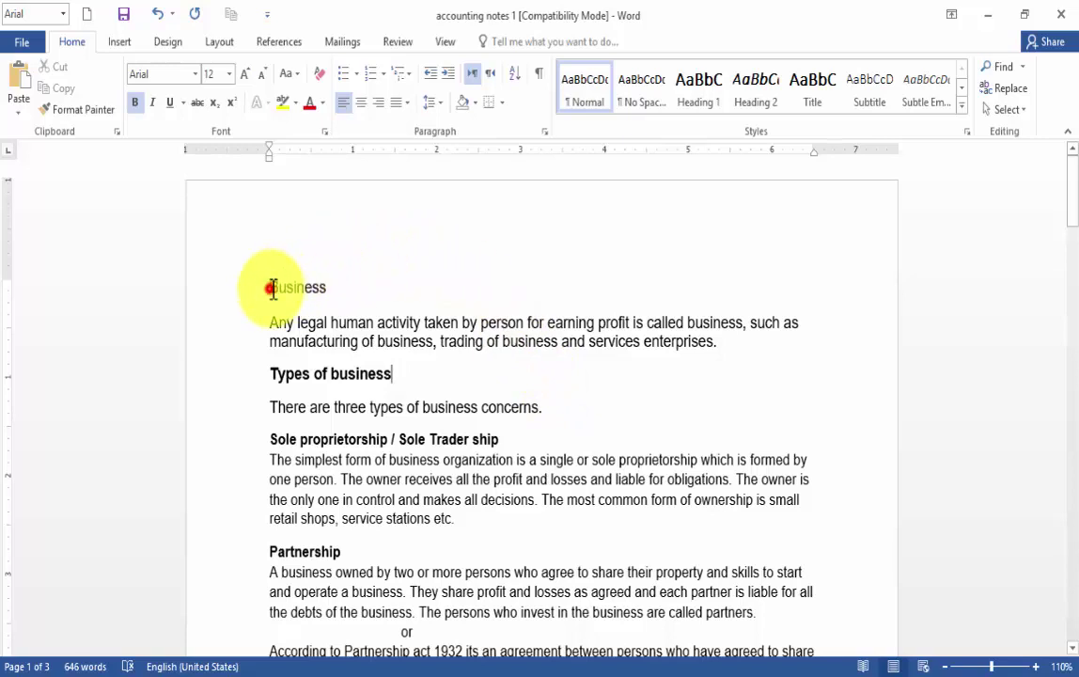
pyautogui.moveTo(271, 289); pyautogui.dragTo(334, 287)
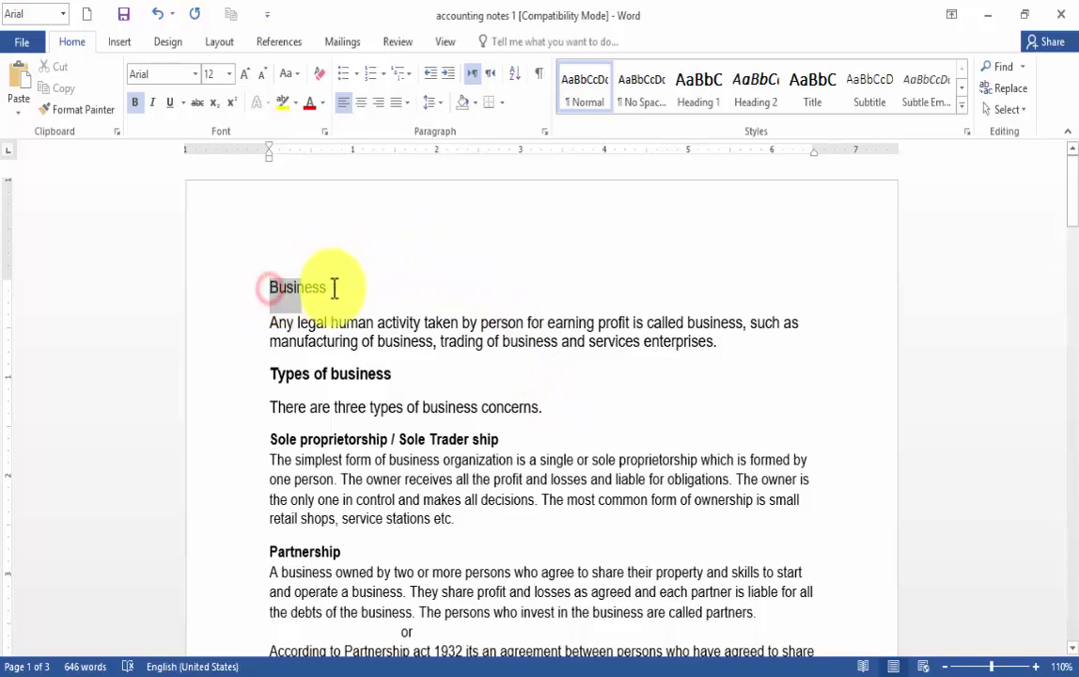
pyautogui.click(134, 104)
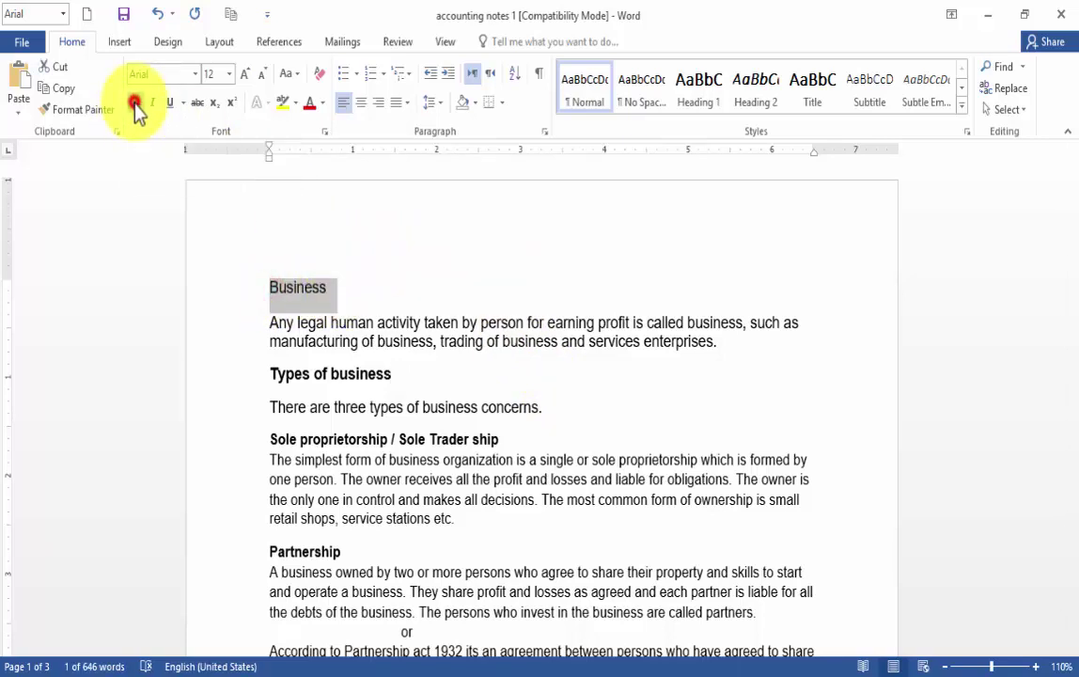
# - Replace the misspelled 'ConcernsA' with the suggestion 'Concerns A' in the manufacturing paragraph
pyautogui.scroll(-2, 558, 385)
pyautogui.scroll(-4, 566, 388)
pyautogui.scroll(-3, 567, 388)
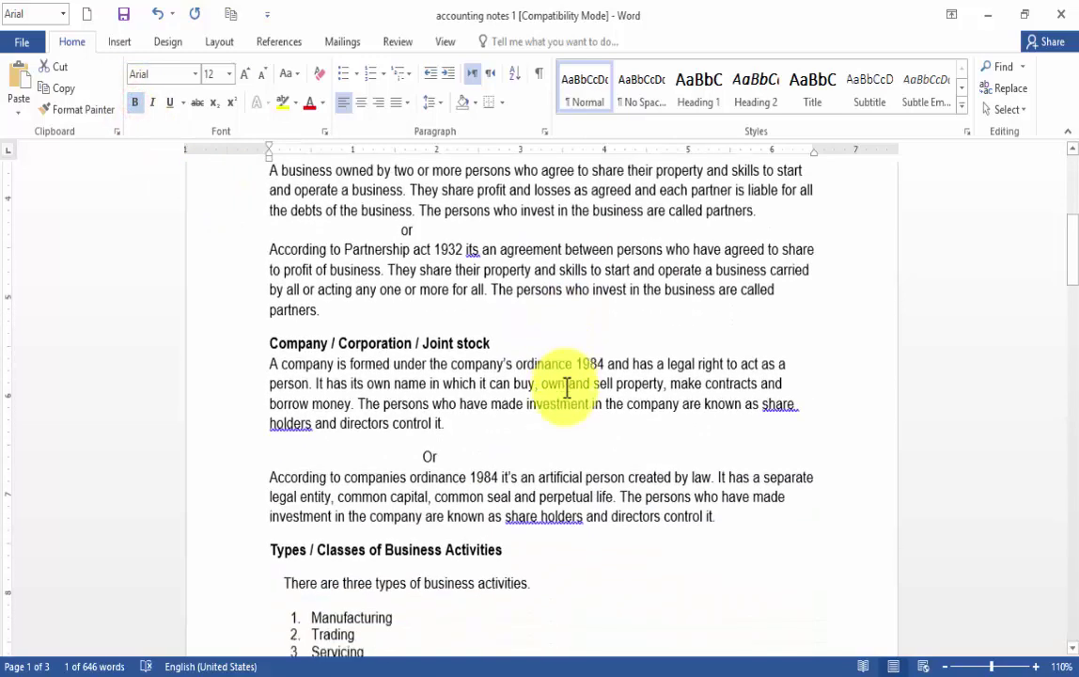
pyautogui.scroll(-4, 564, 385)
pyautogui.scroll(-3, 566, 386)
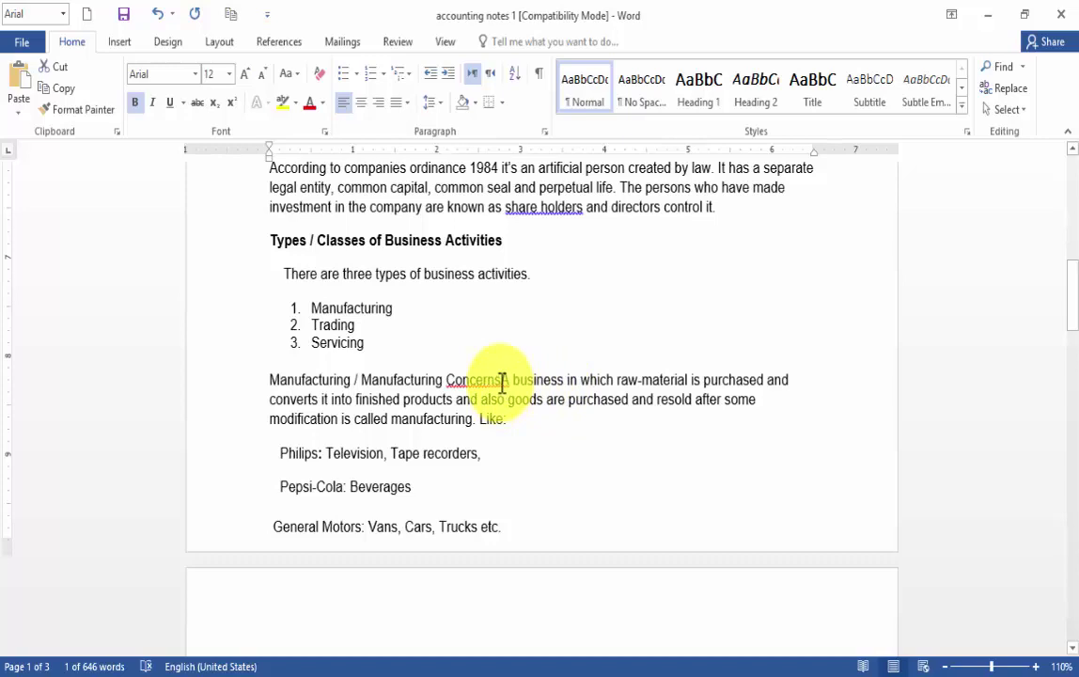
pyautogui.rightClick(475, 380)
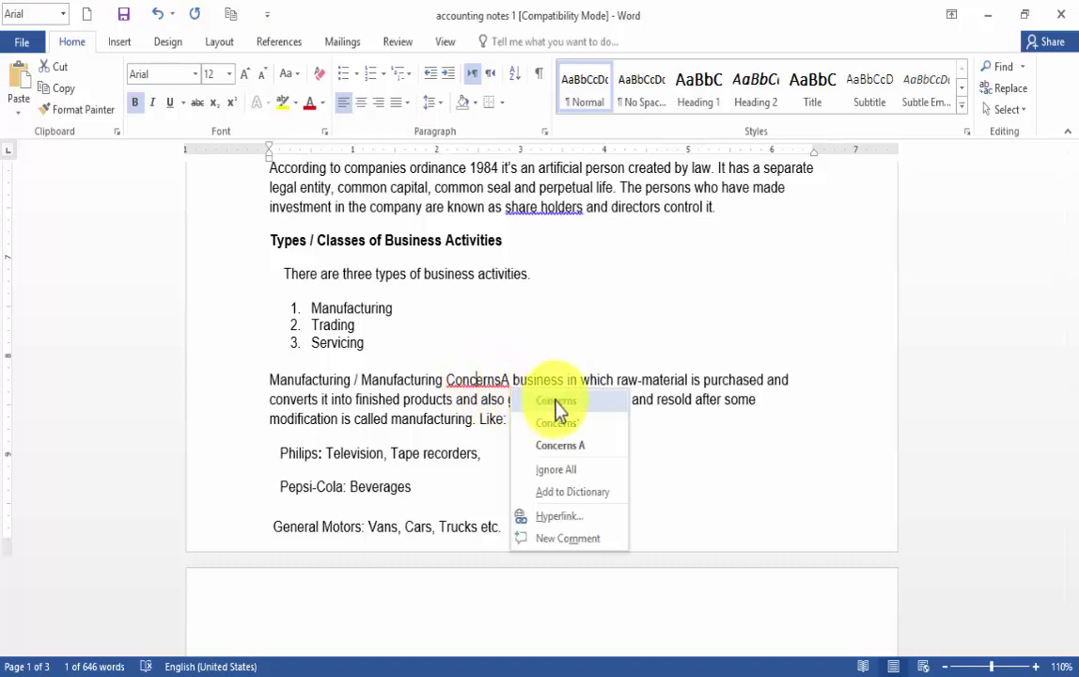
pyautogui.click(595, 447)
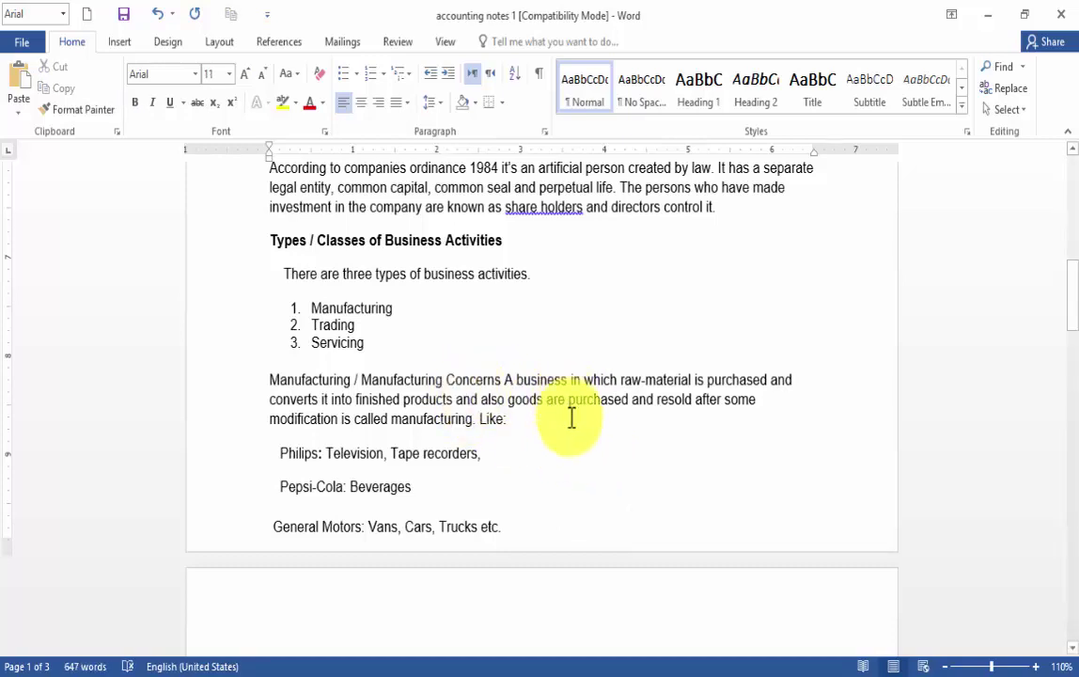
pyautogui.click(505, 378)
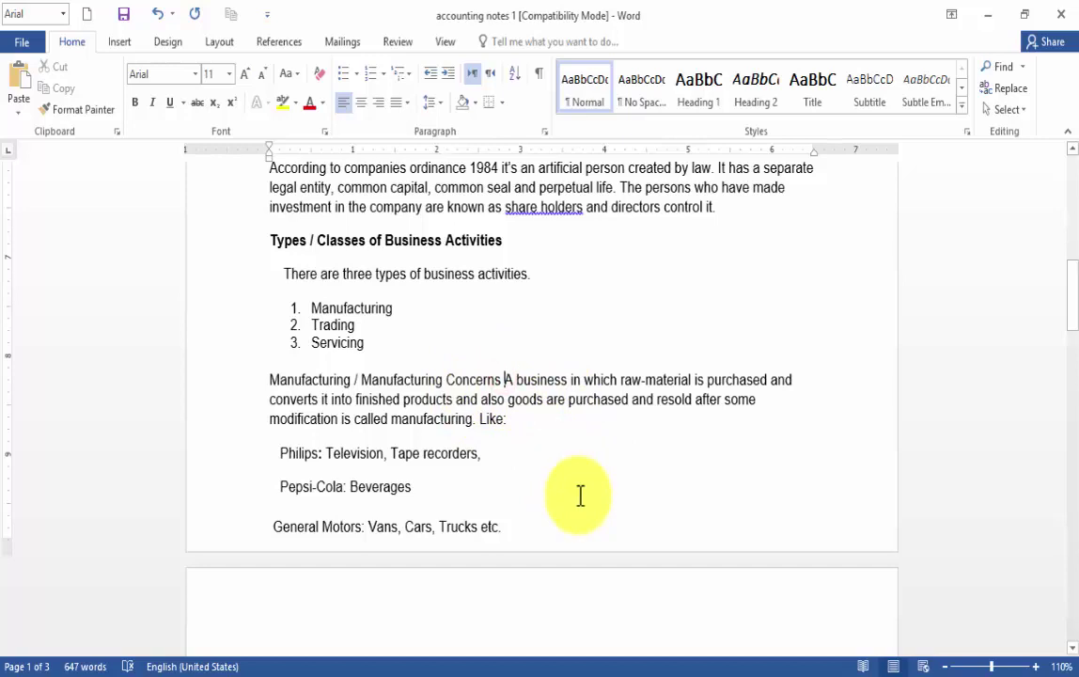
# - Put Manufacturing / Manufacturing Concerns on its own line and make it bold
pyautogui.press('Return')
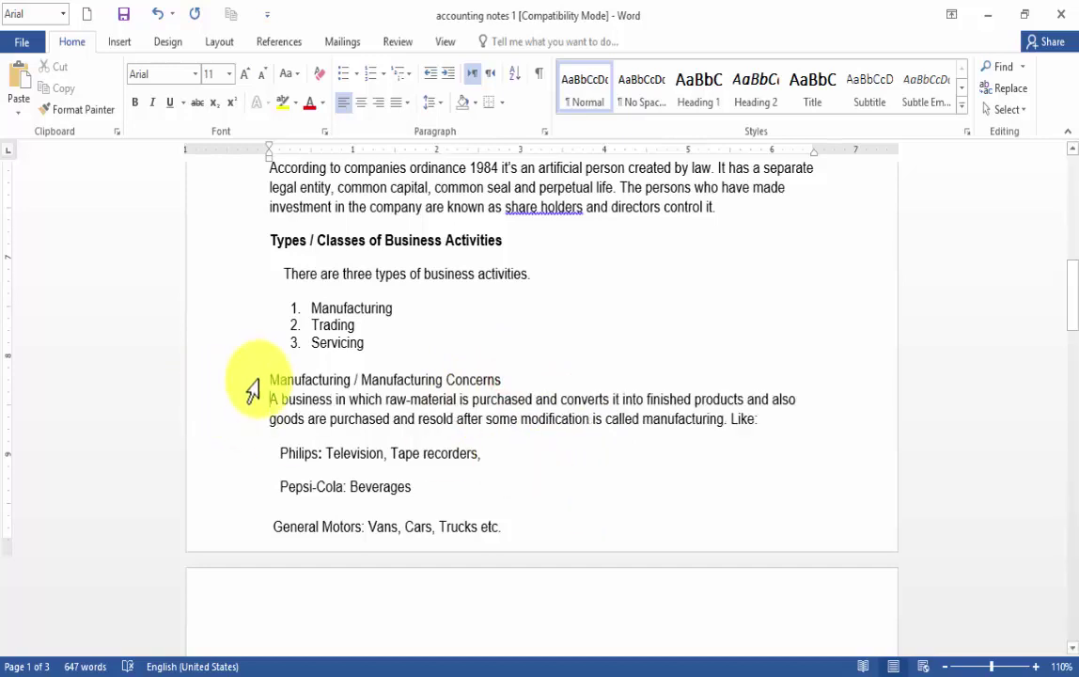
pyautogui.moveTo(267, 378); pyautogui.dragTo(496, 377)
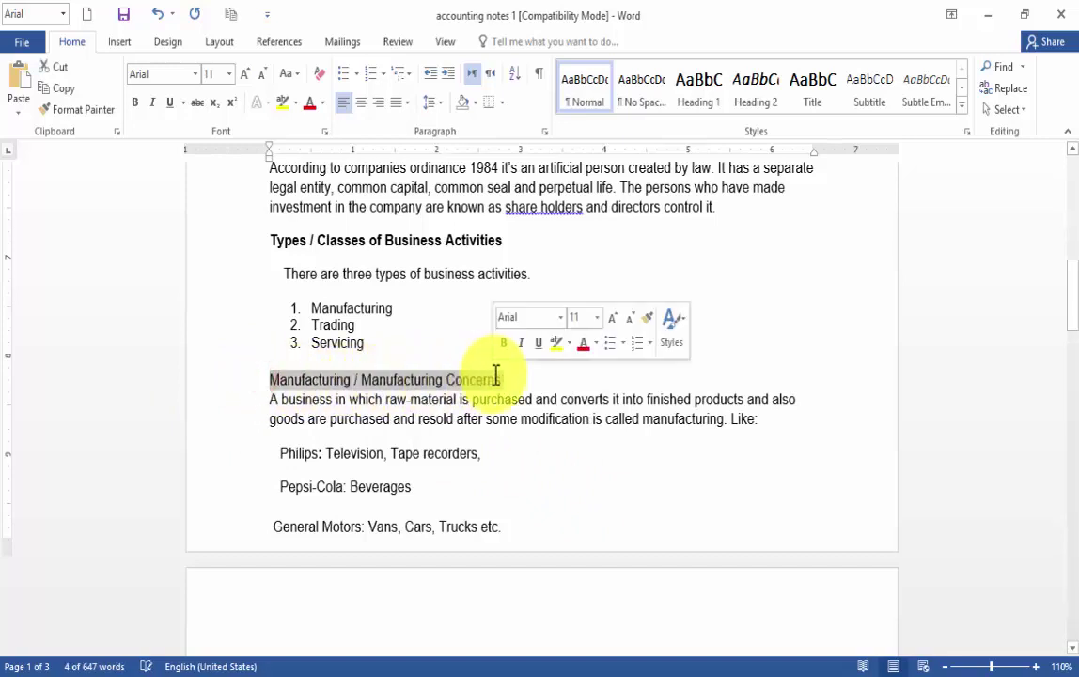
pyautogui.hotkey('ctrl', 'b')
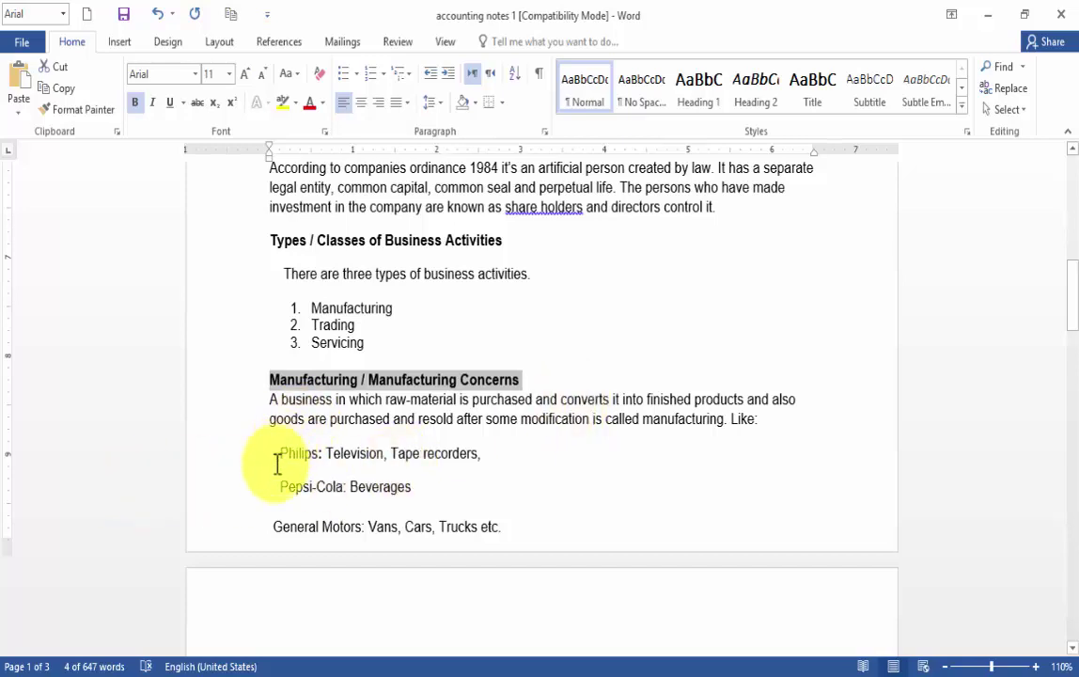
# - Bold the company labels Philips:, Pepsi-Cola: and General Motors:
pyautogui.moveTo(278, 454); pyautogui.dragTo(329, 451)
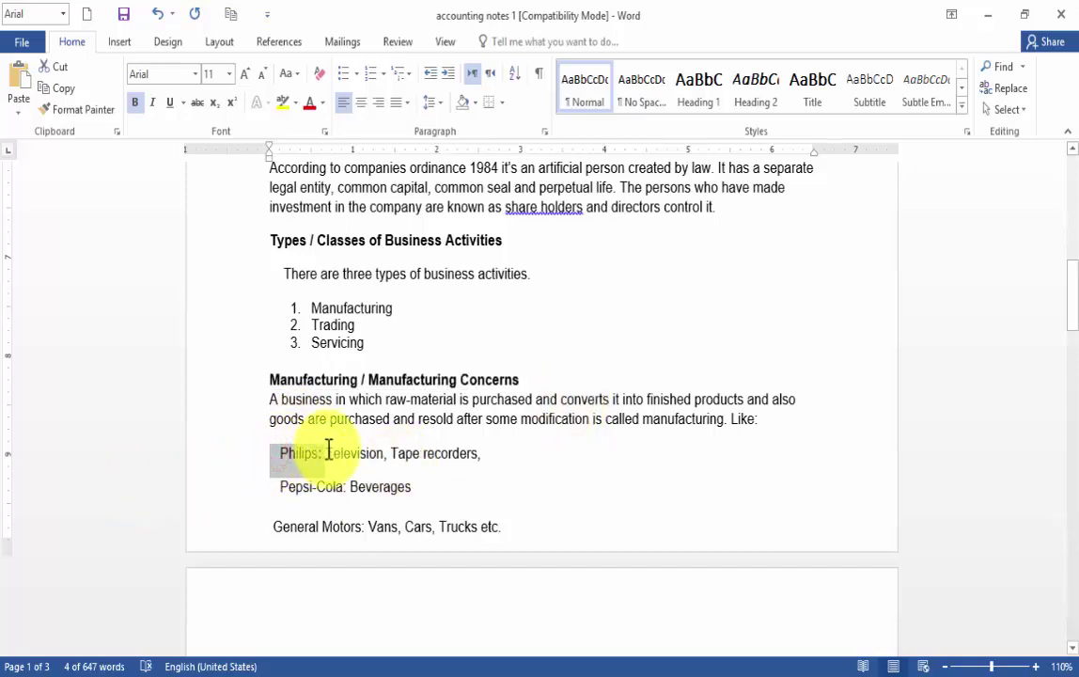
pyautogui.hotkey('ctrl', 'b')
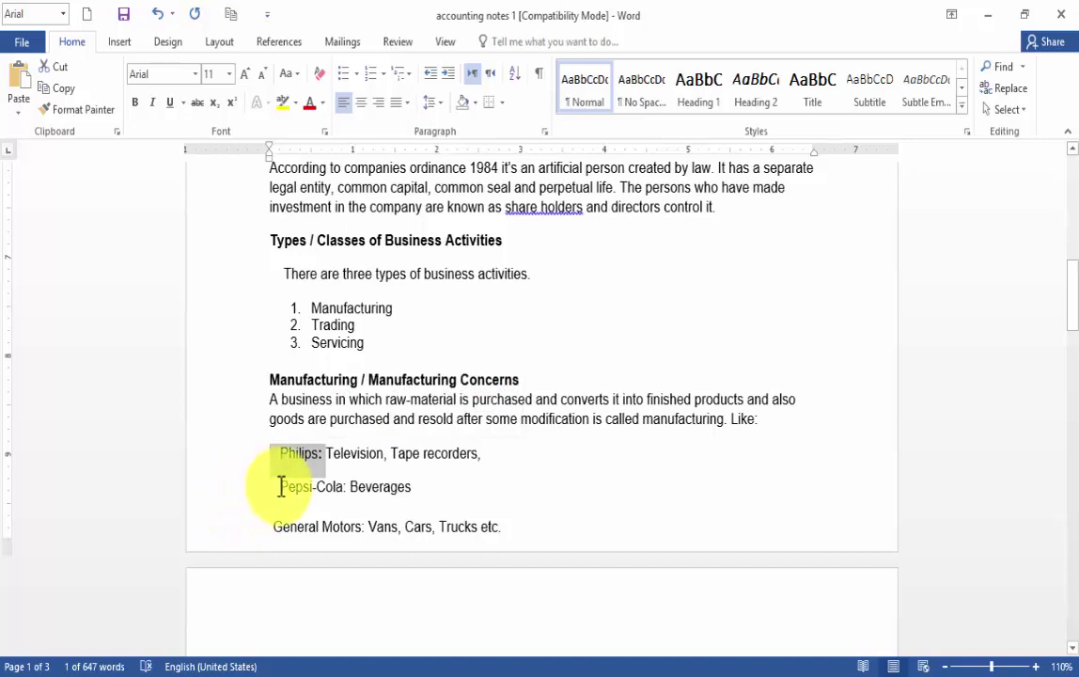
pyautogui.moveTo(280, 485); pyautogui.dragTo(345, 485)
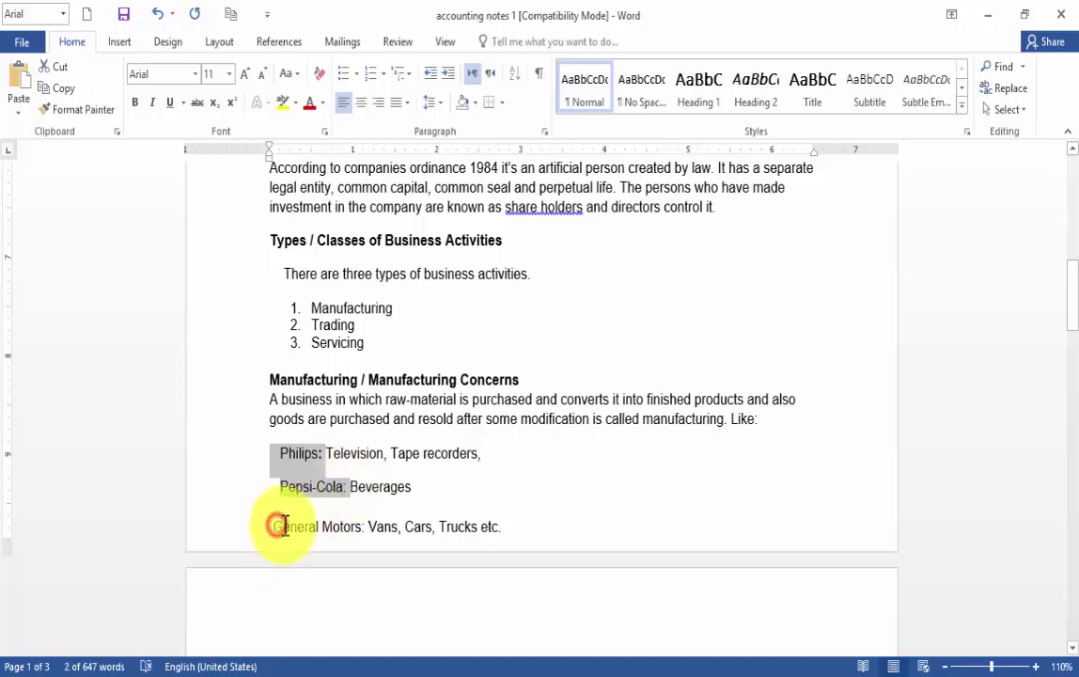
pyautogui.moveTo(272, 526); pyautogui.dragTo(367, 525)
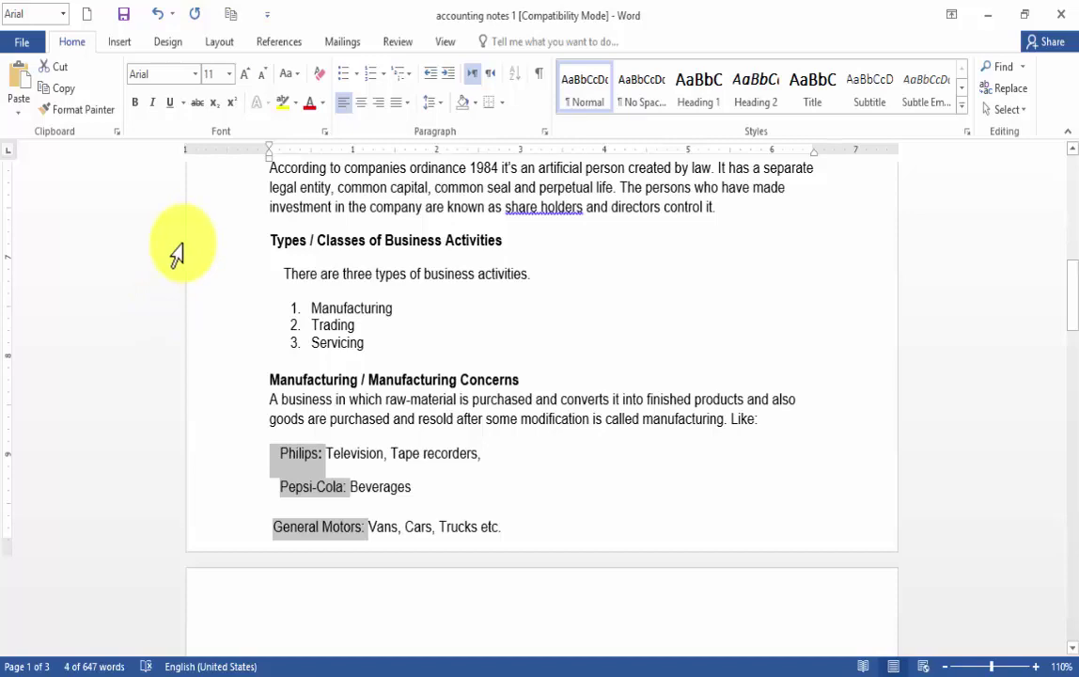
pyautogui.hotkey('ctrl', 'b')
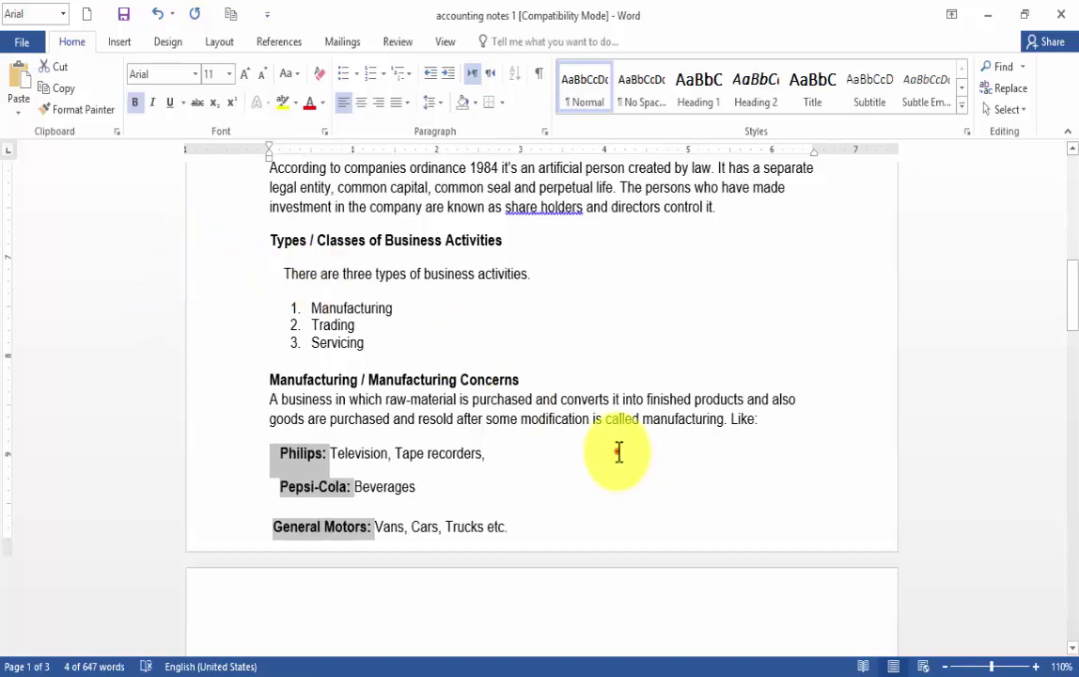
# - Deselect the company names and scroll through the document to review the edits
pyautogui.click(617, 452)
pyautogui.scroll(5, 536, 399)
pyautogui.scroll(4, 536, 398)
pyautogui.scroll(3, 537, 398)
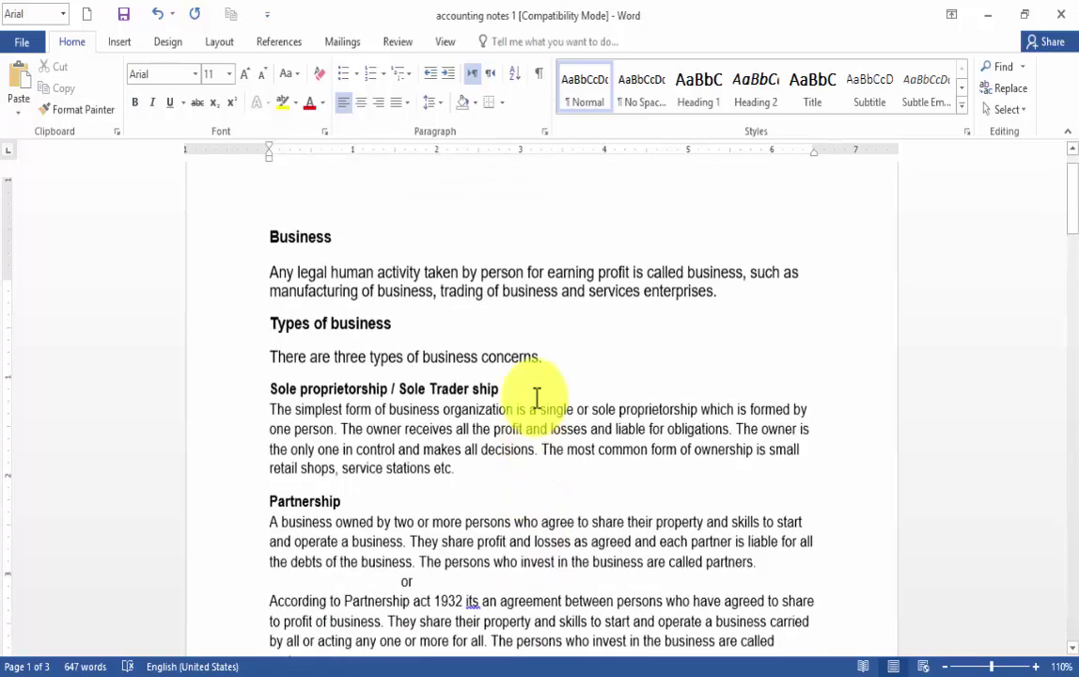
pyautogui.scroll(1, 536, 399)
pyautogui.scroll(-3, 537, 399)
pyautogui.scroll(-3, 537, 399)
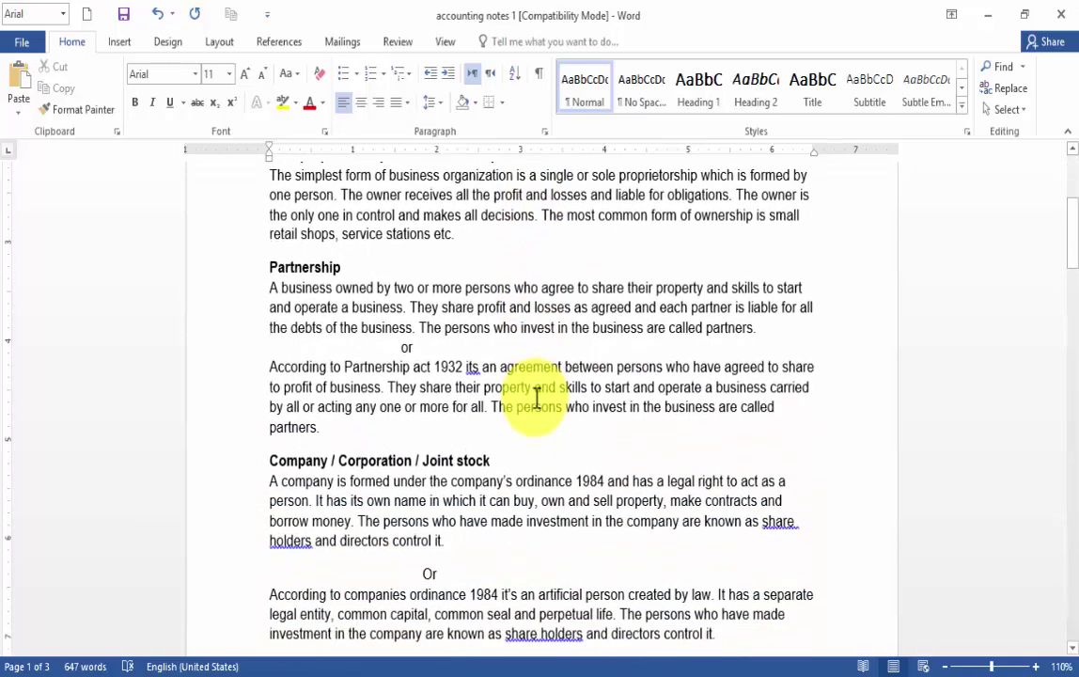
pyautogui.scroll(-4, 536, 399)
pyautogui.scroll(-2, 535, 398)
pyautogui.scroll(-2, 535, 399)
pyautogui.scroll(-4, 533, 400)
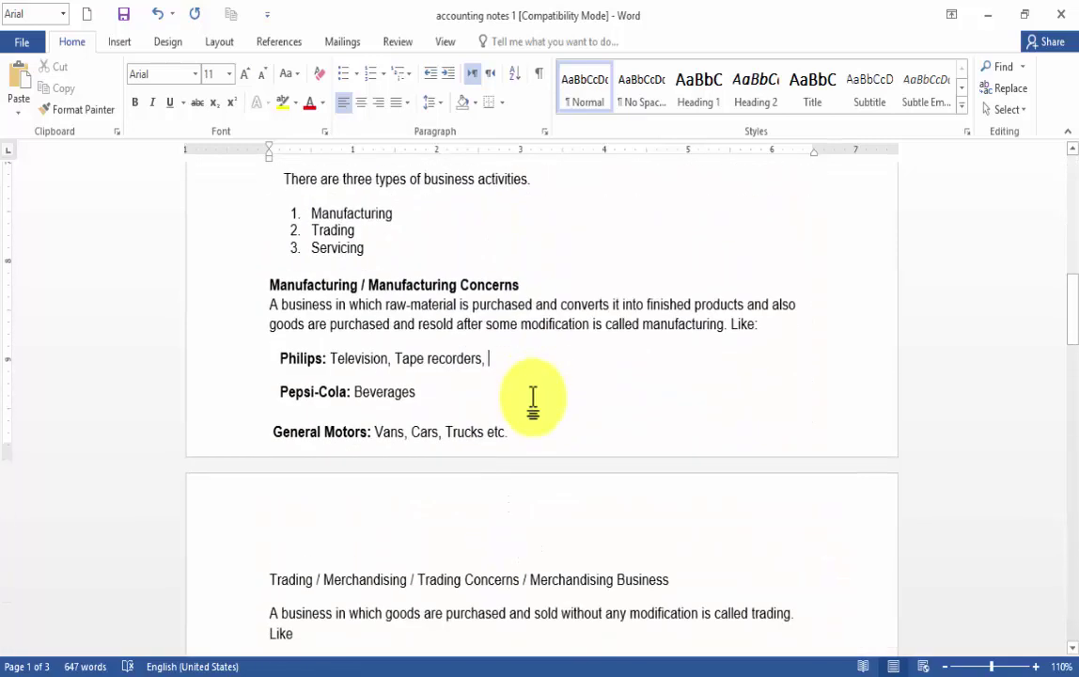
pyautogui.scroll(2, 533, 399)
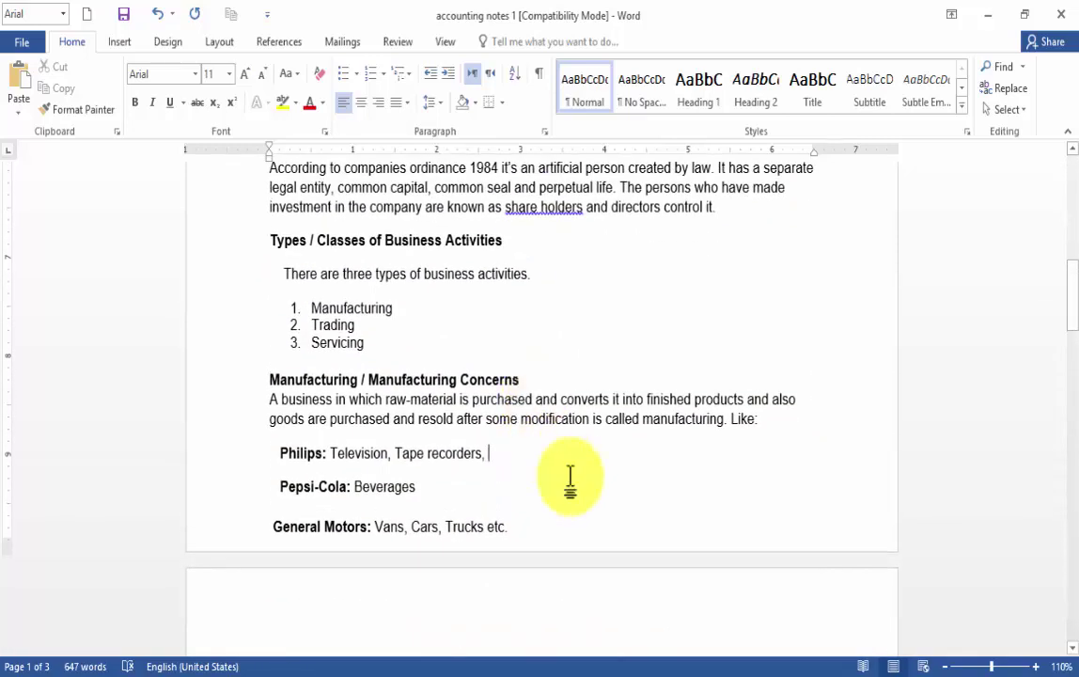
# - Compare with the original accounting notes document, then save accounting notes 1
pyautogui.click(806, 669)
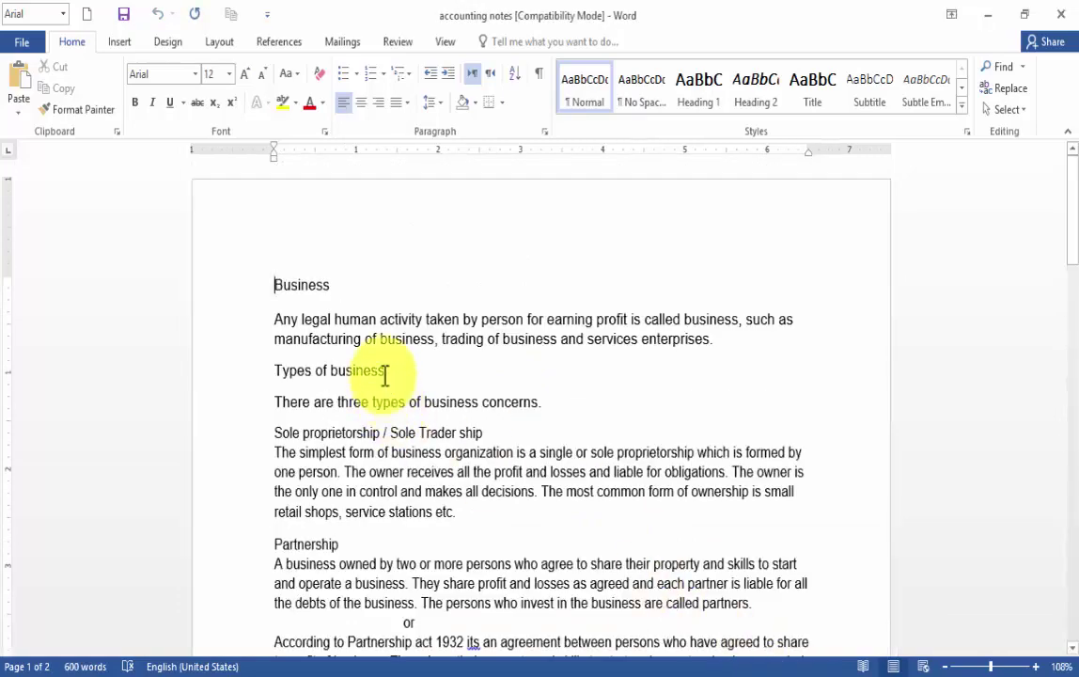
pyautogui.scroll(-3, 386, 339)
pyautogui.scroll(-3, 387, 345)
pyautogui.scroll(-4, 390, 341)
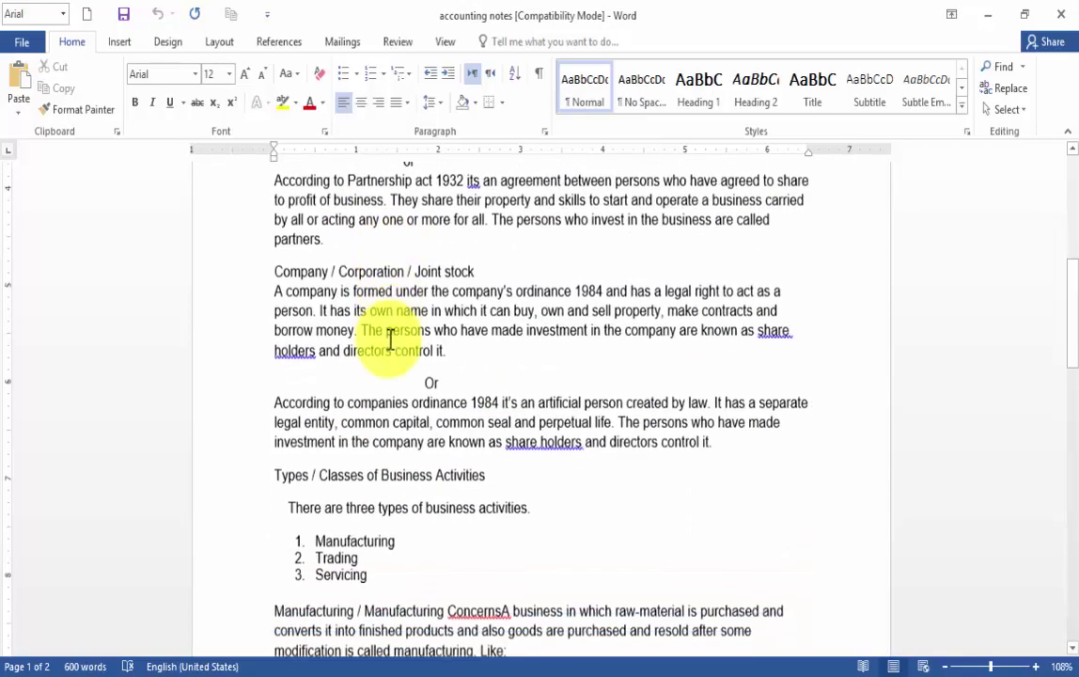
pyautogui.scroll(-4, 390, 340)
pyautogui.scroll(-4, 390, 340)
pyautogui.scroll(-2, 390, 340)
pyautogui.scroll(-3, 390, 339)
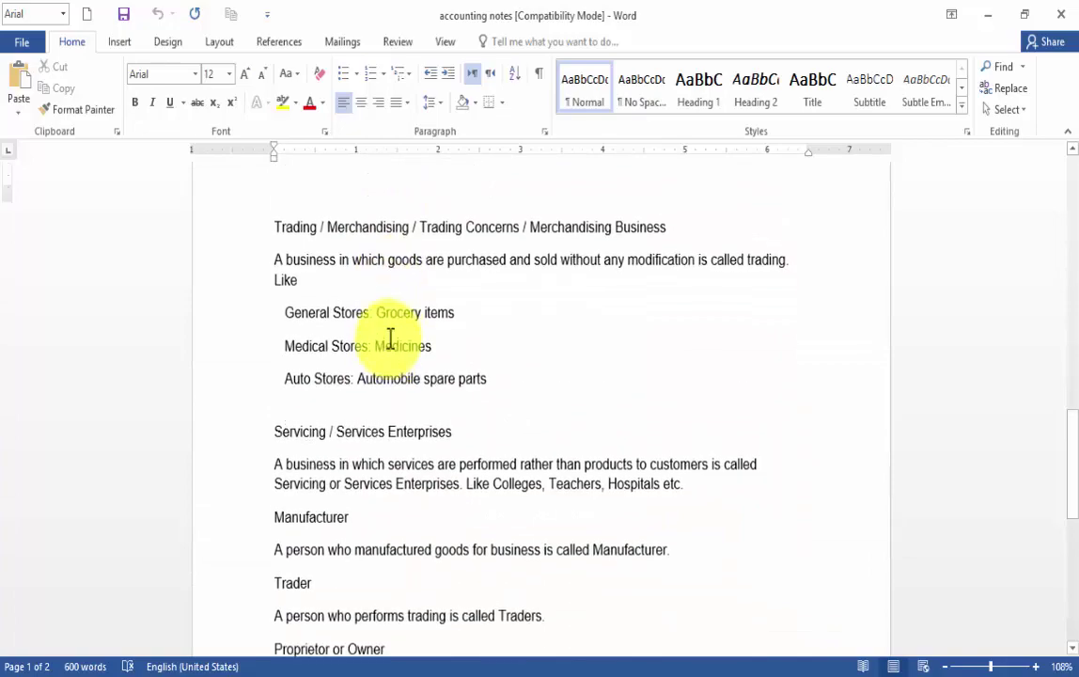
pyautogui.scroll(9, 388, 341)
pyautogui.scroll(10, 388, 338)
pyautogui.scroll(5, 388, 338)
pyautogui.scroll(1, 388, 340)
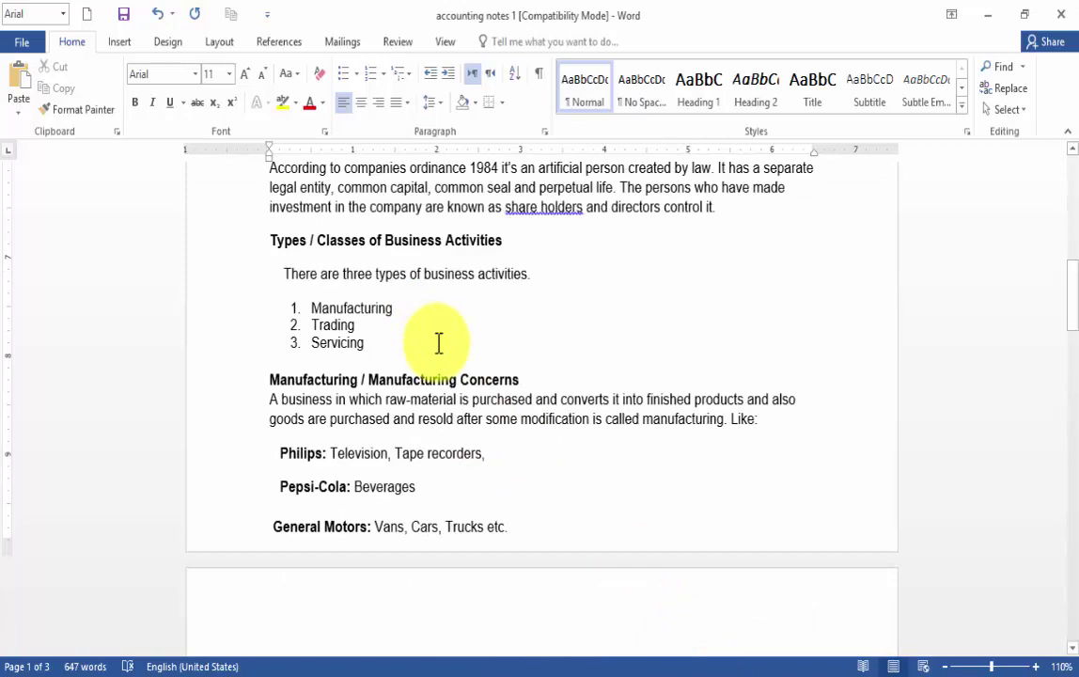
pyautogui.scroll(1, 438, 343)
pyautogui.scroll(2, 439, 345)
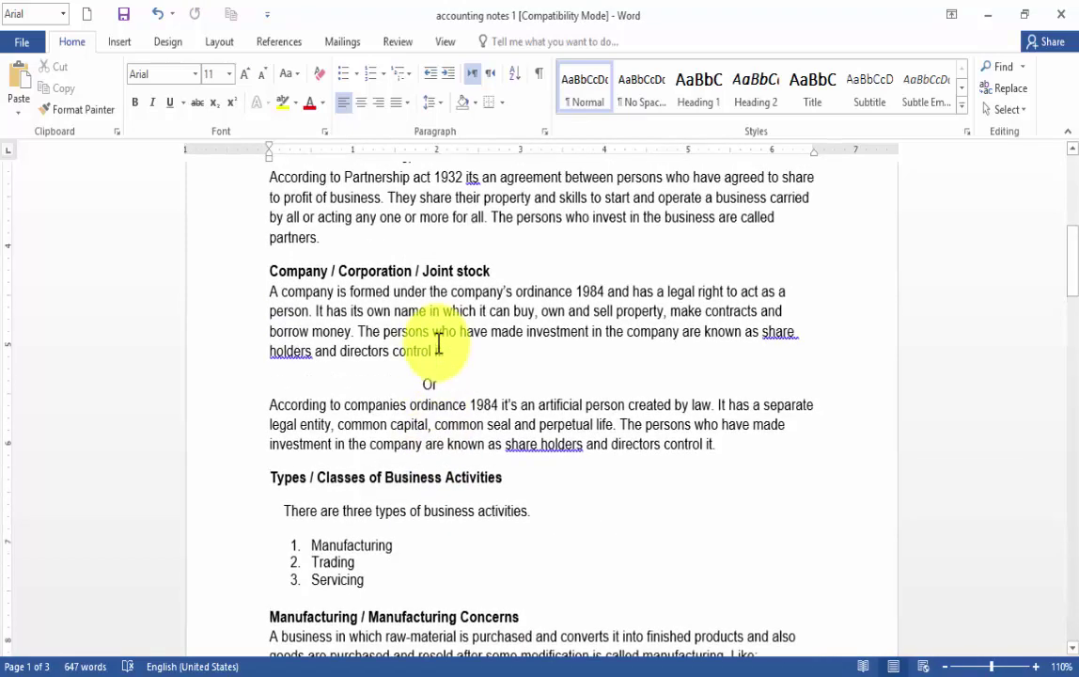
pyautogui.scroll(2, 439, 345)
pyautogui.scroll(4, 438, 345)
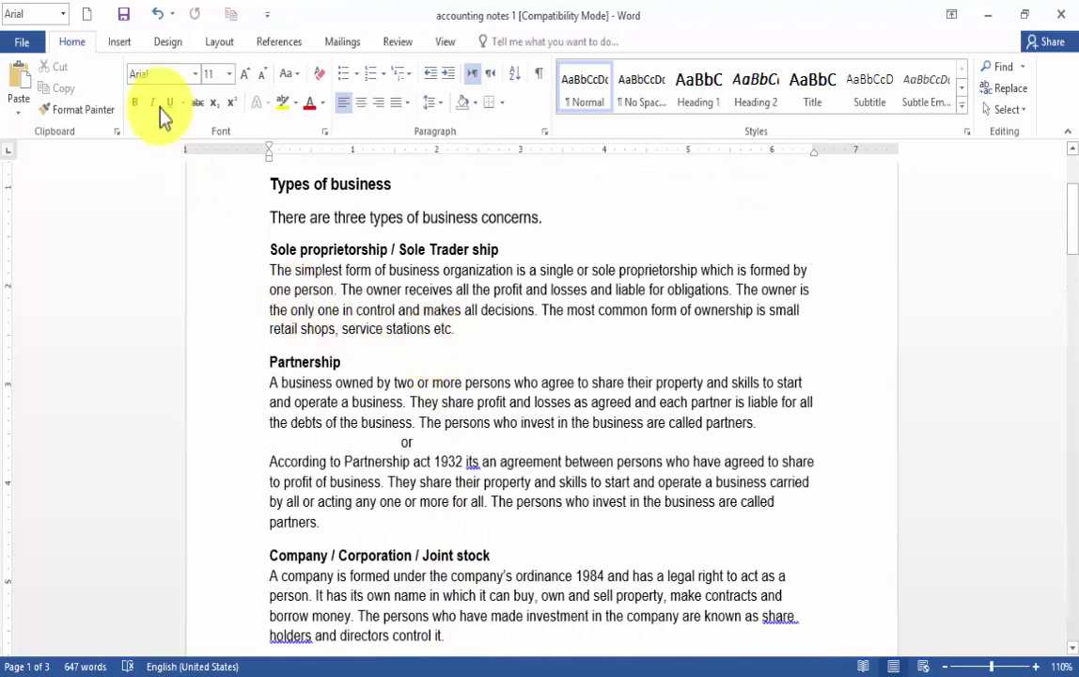
pyautogui.click(123, 16)
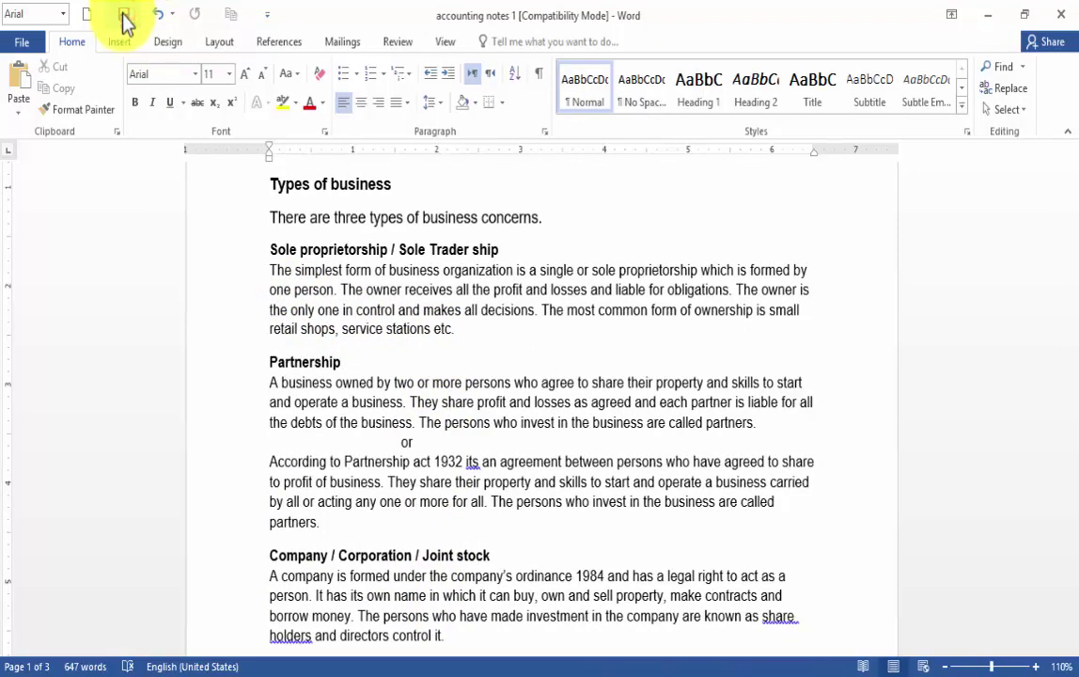